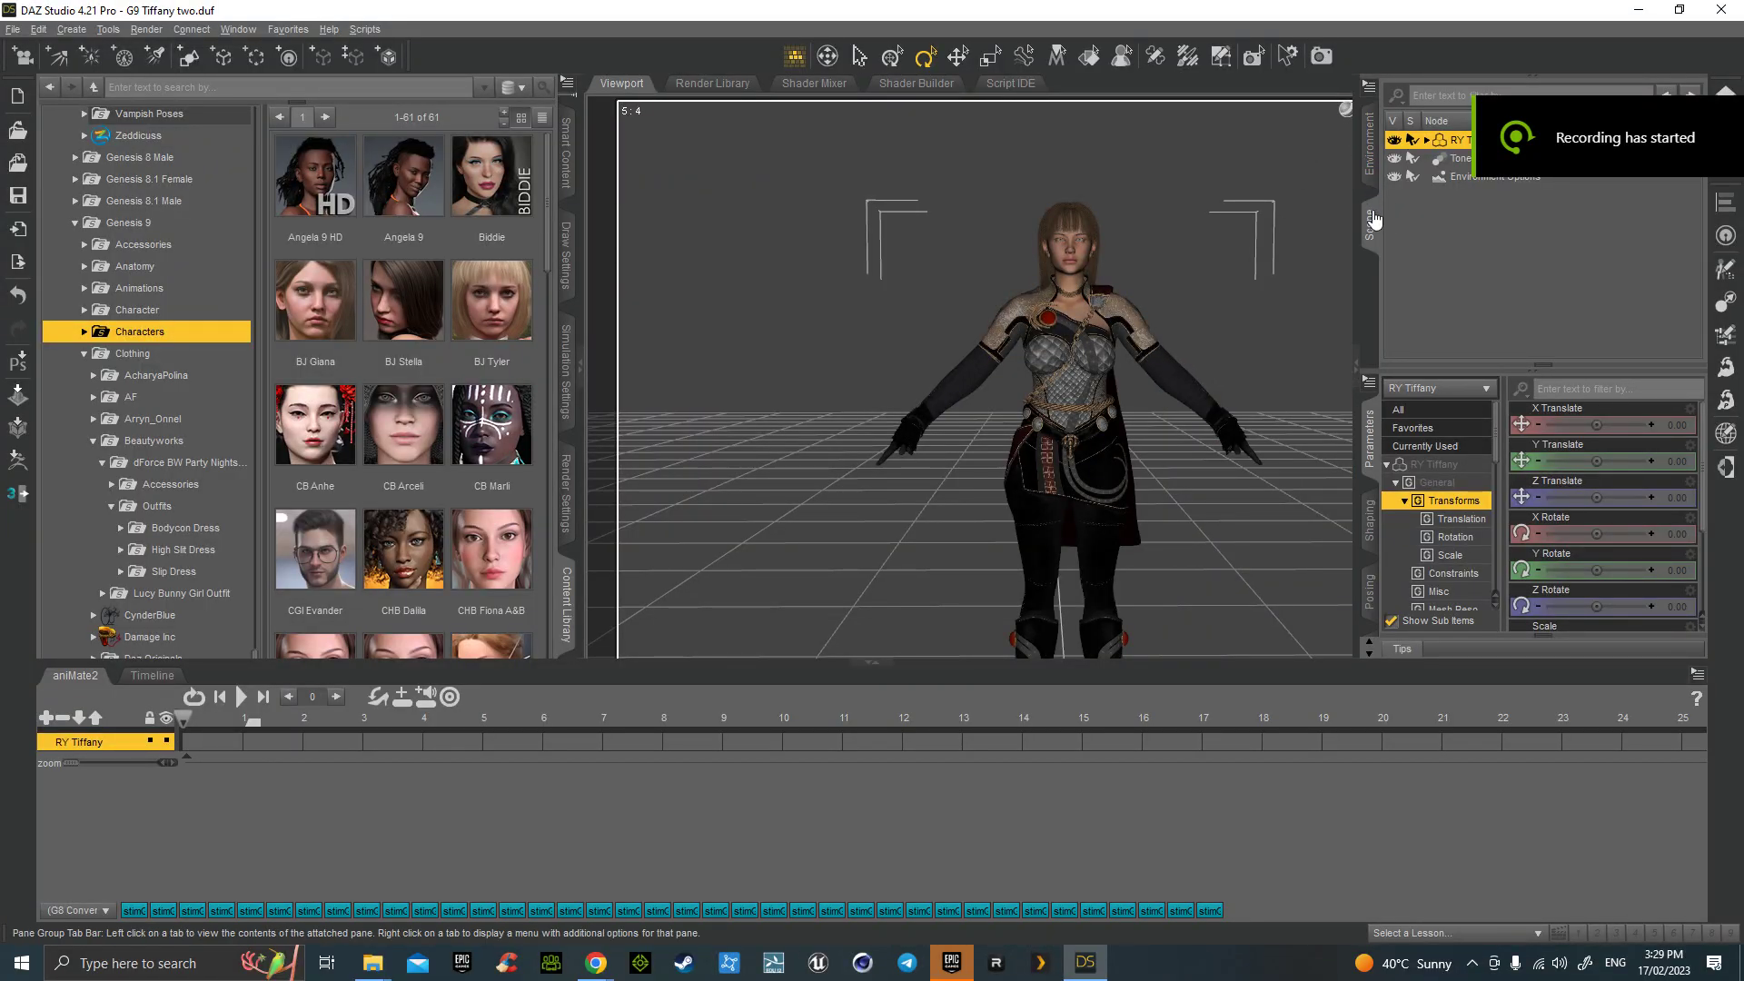
Step: Collapse the Scene/Parameters panes and switch the viewport DrawStyle to Texture Shaded
{"action": "left_click", "coordinate": [1373, 220]}
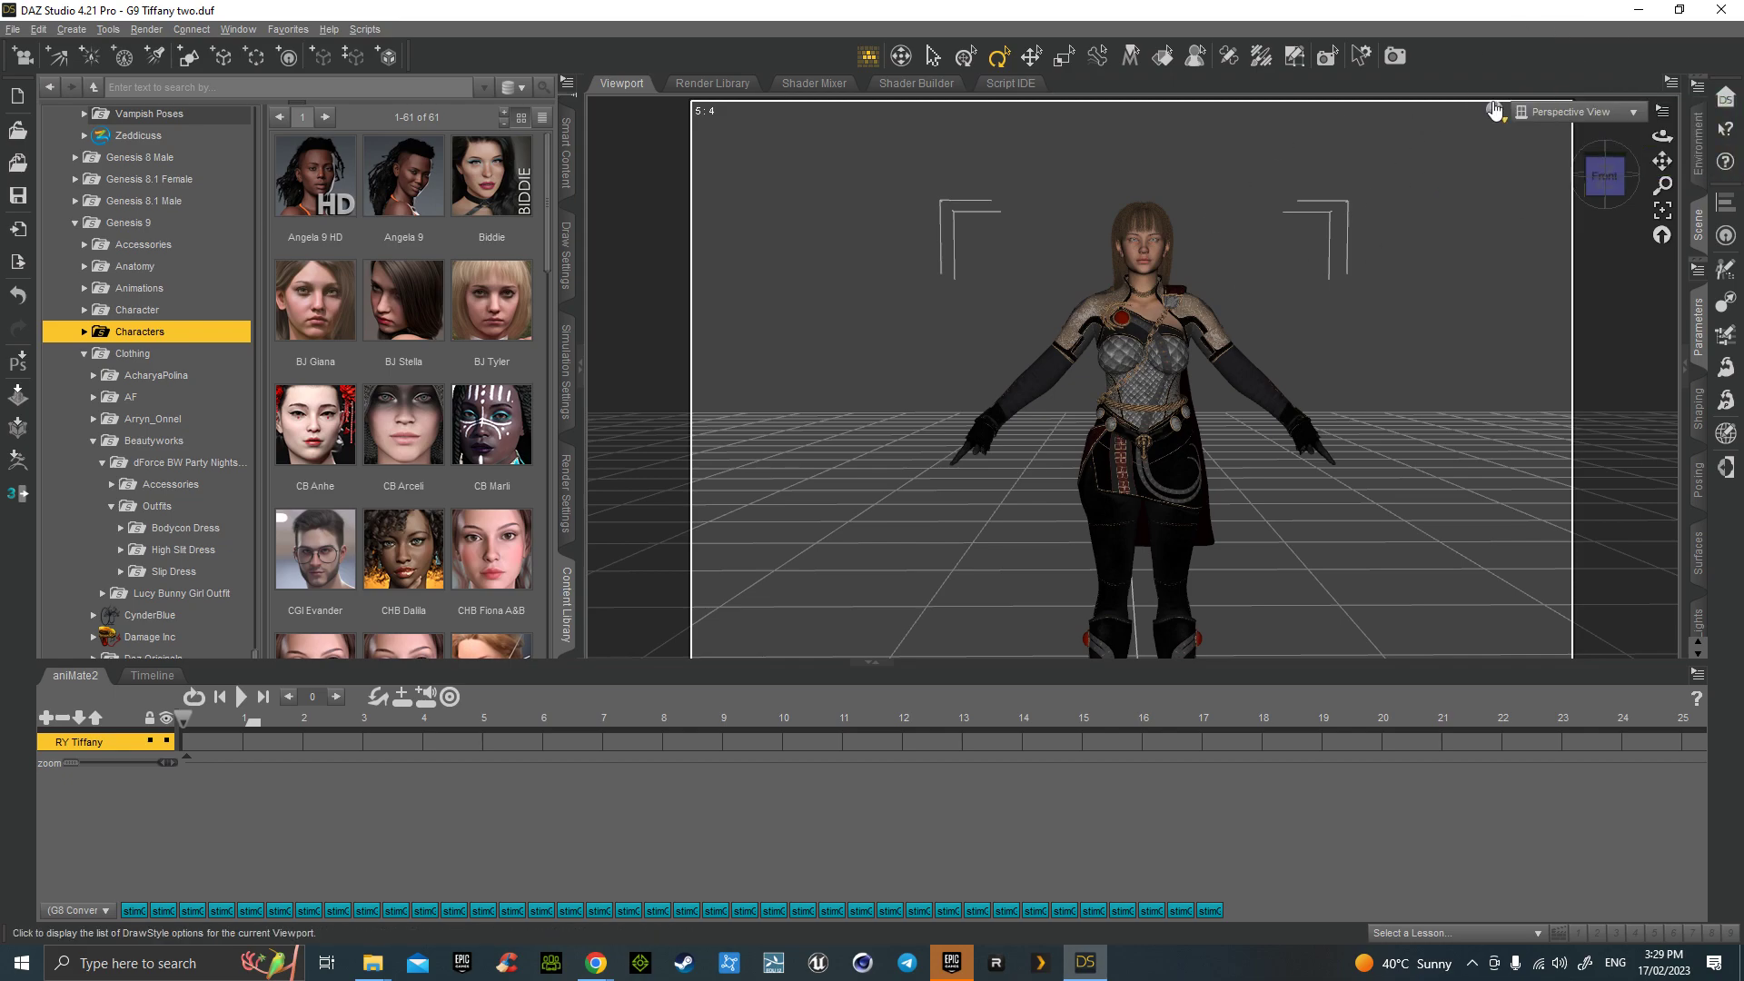
{"action": "left_click", "coordinate": [1494, 110]}
{"action": "left_click", "coordinate": [1508, 341]}
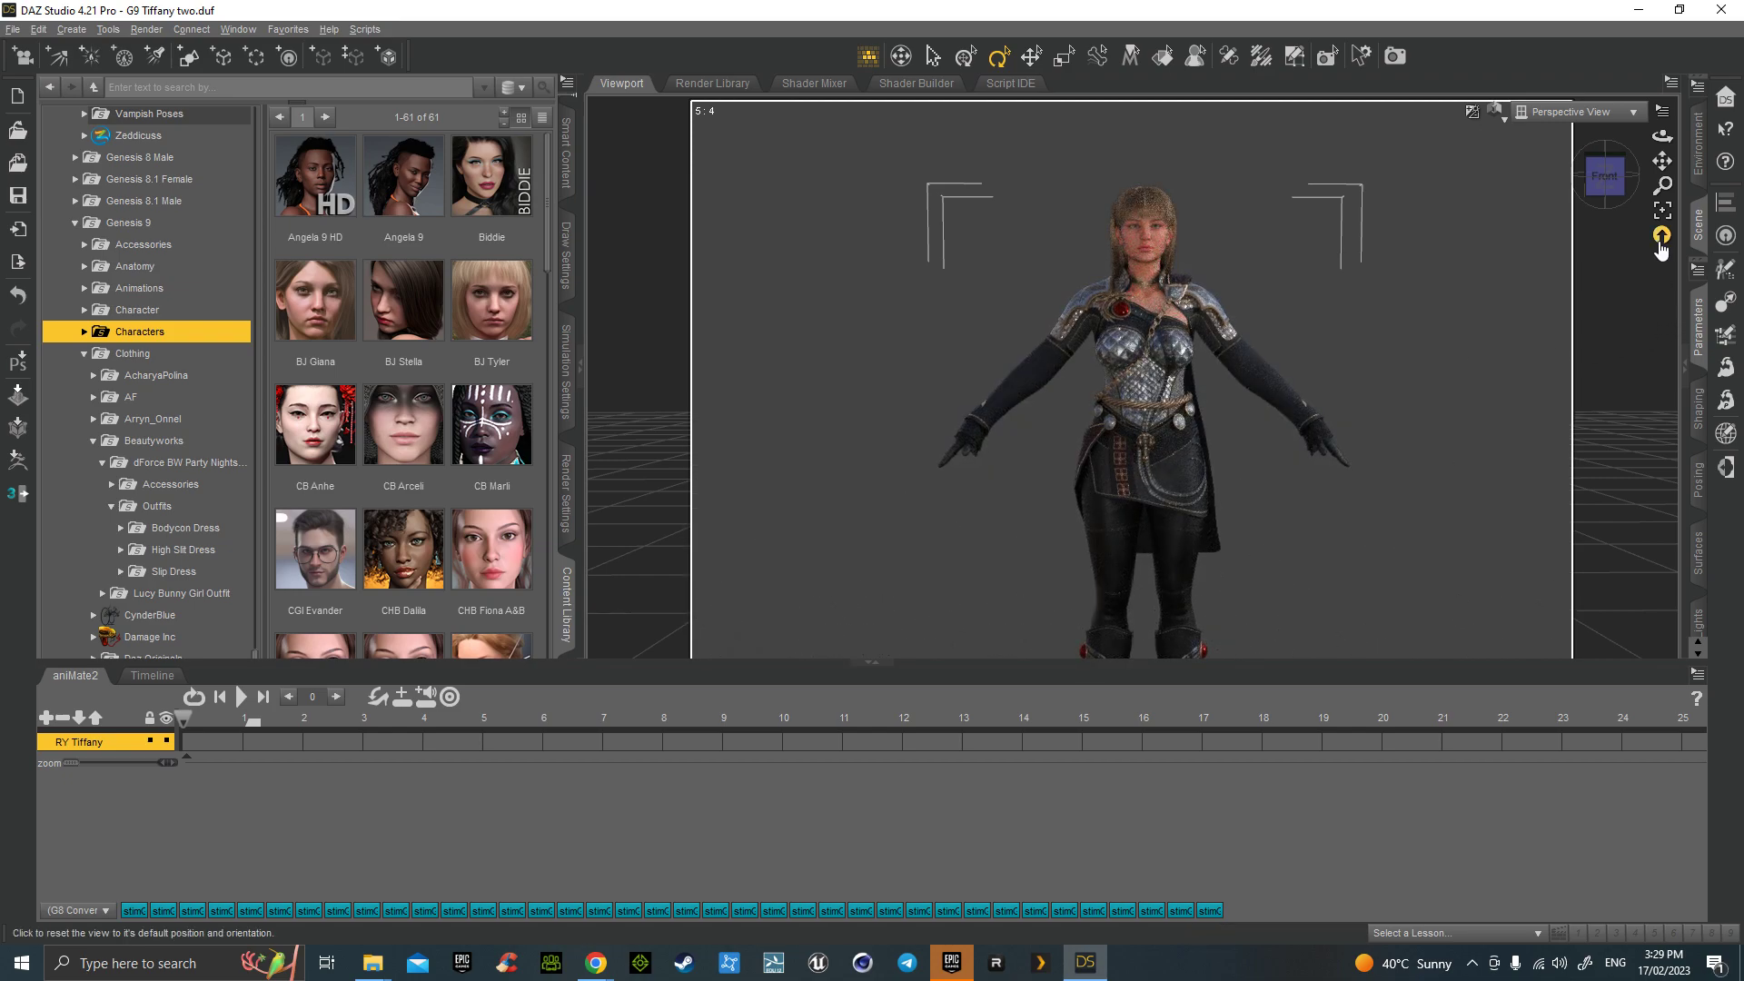
{"action": "left_click", "coordinate": [1698, 225]}
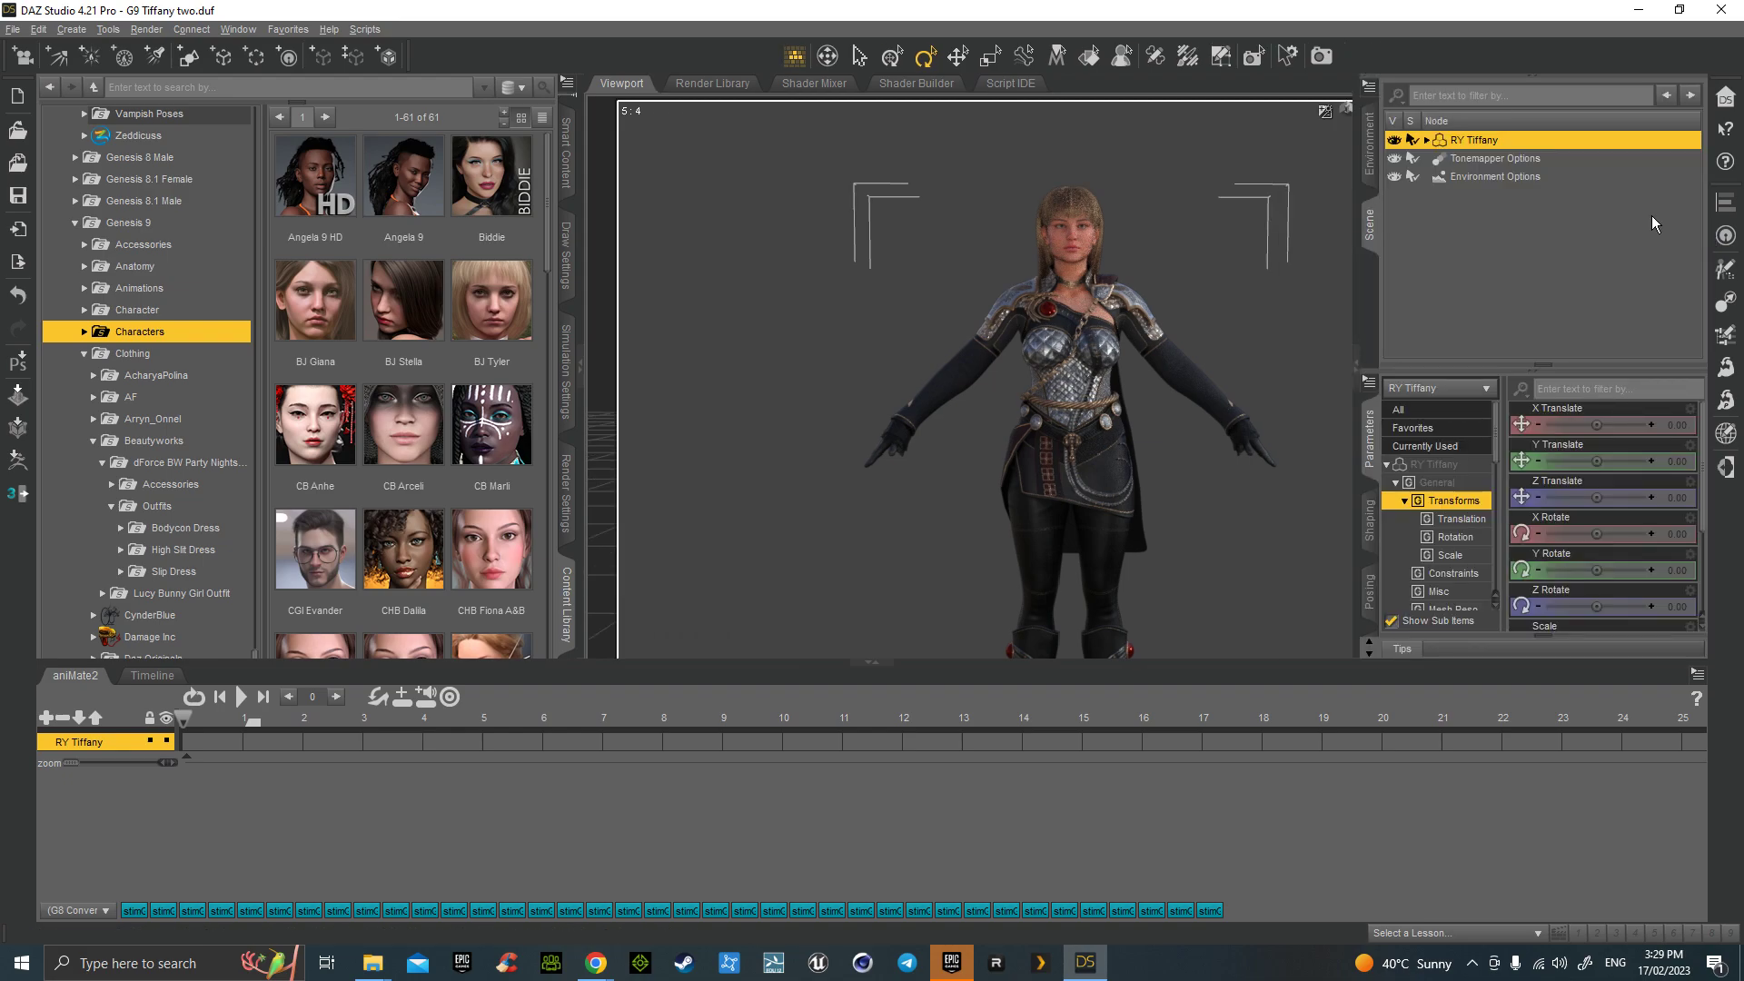
{"action": "left_click", "coordinate": [1367, 230]}
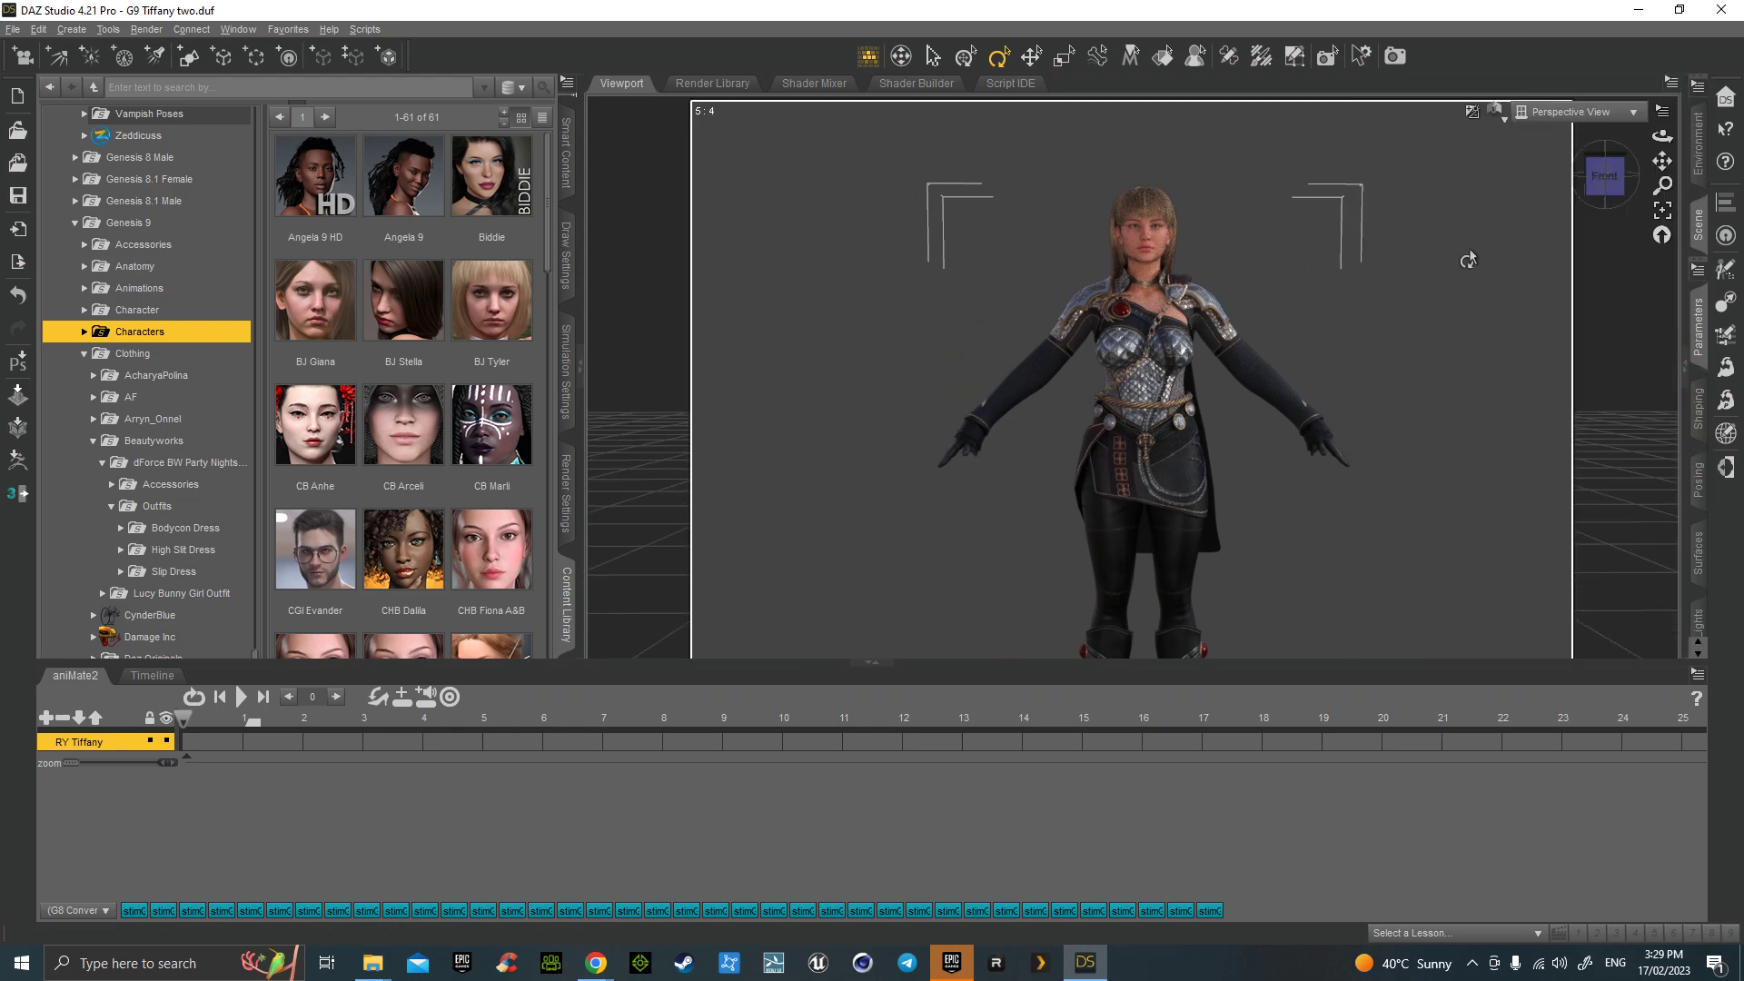
{"action": "left_click", "coordinate": [1497, 111]}
{"action": "left_click", "coordinate": [1507, 294]}
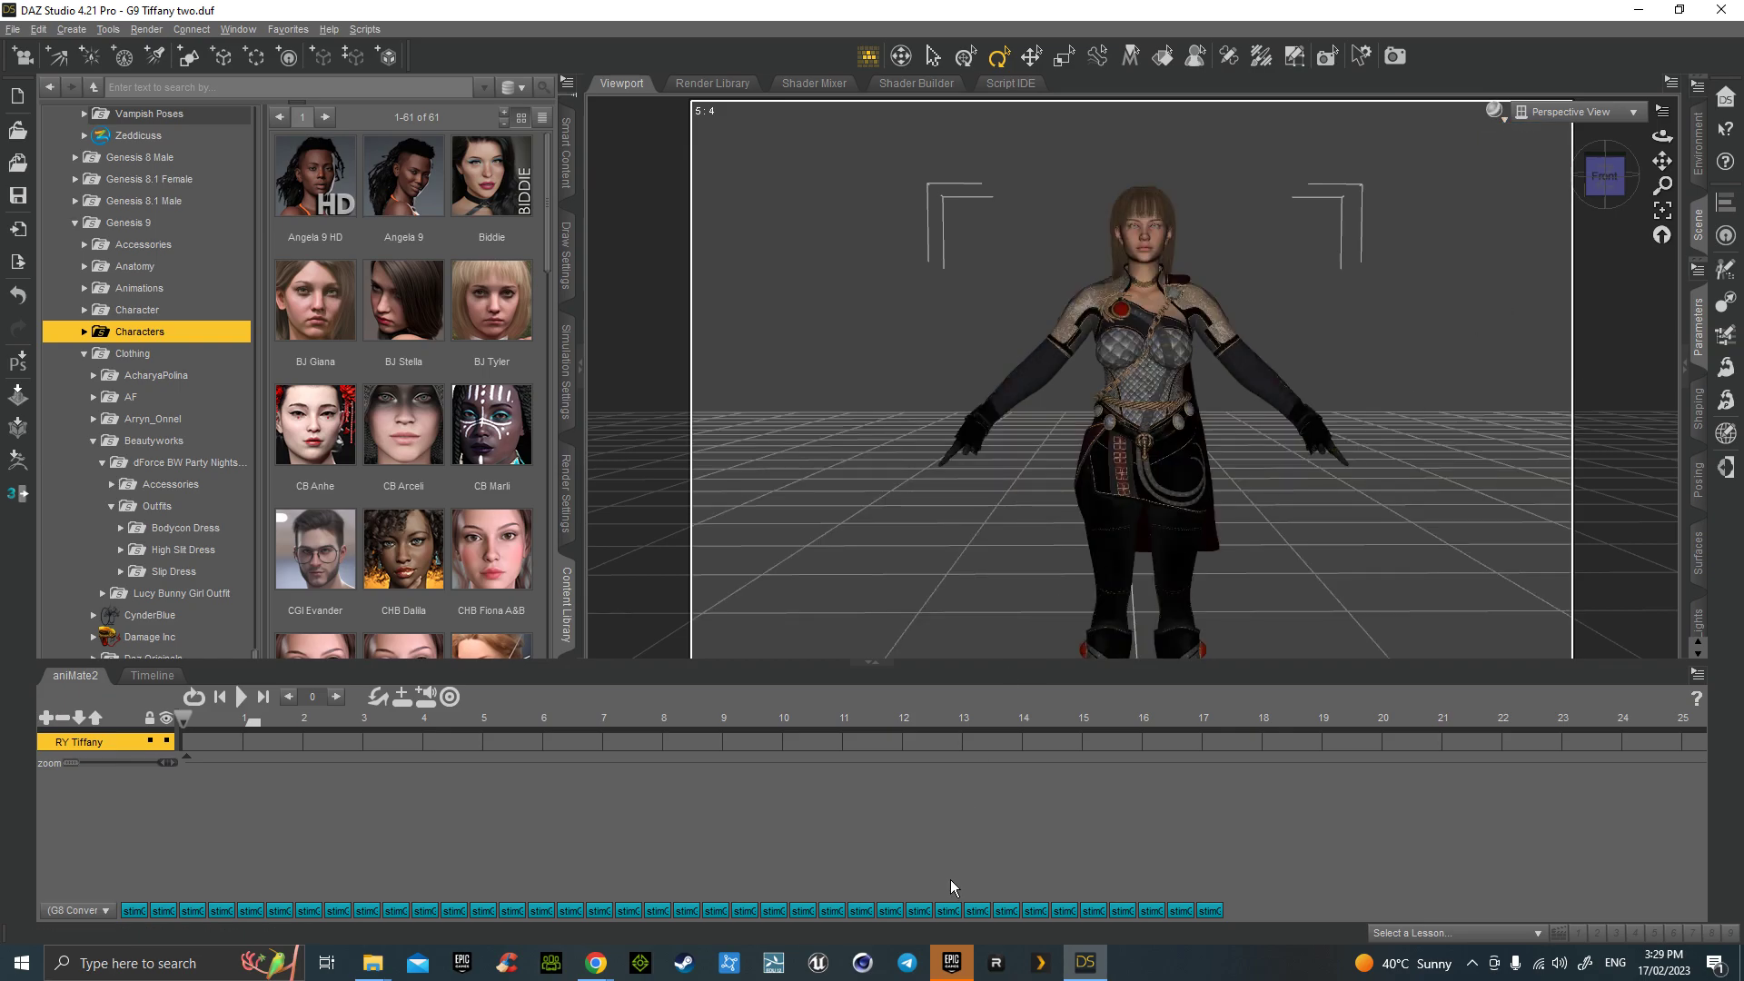
{"action": "mouse_move", "coordinate": [595, 963]}
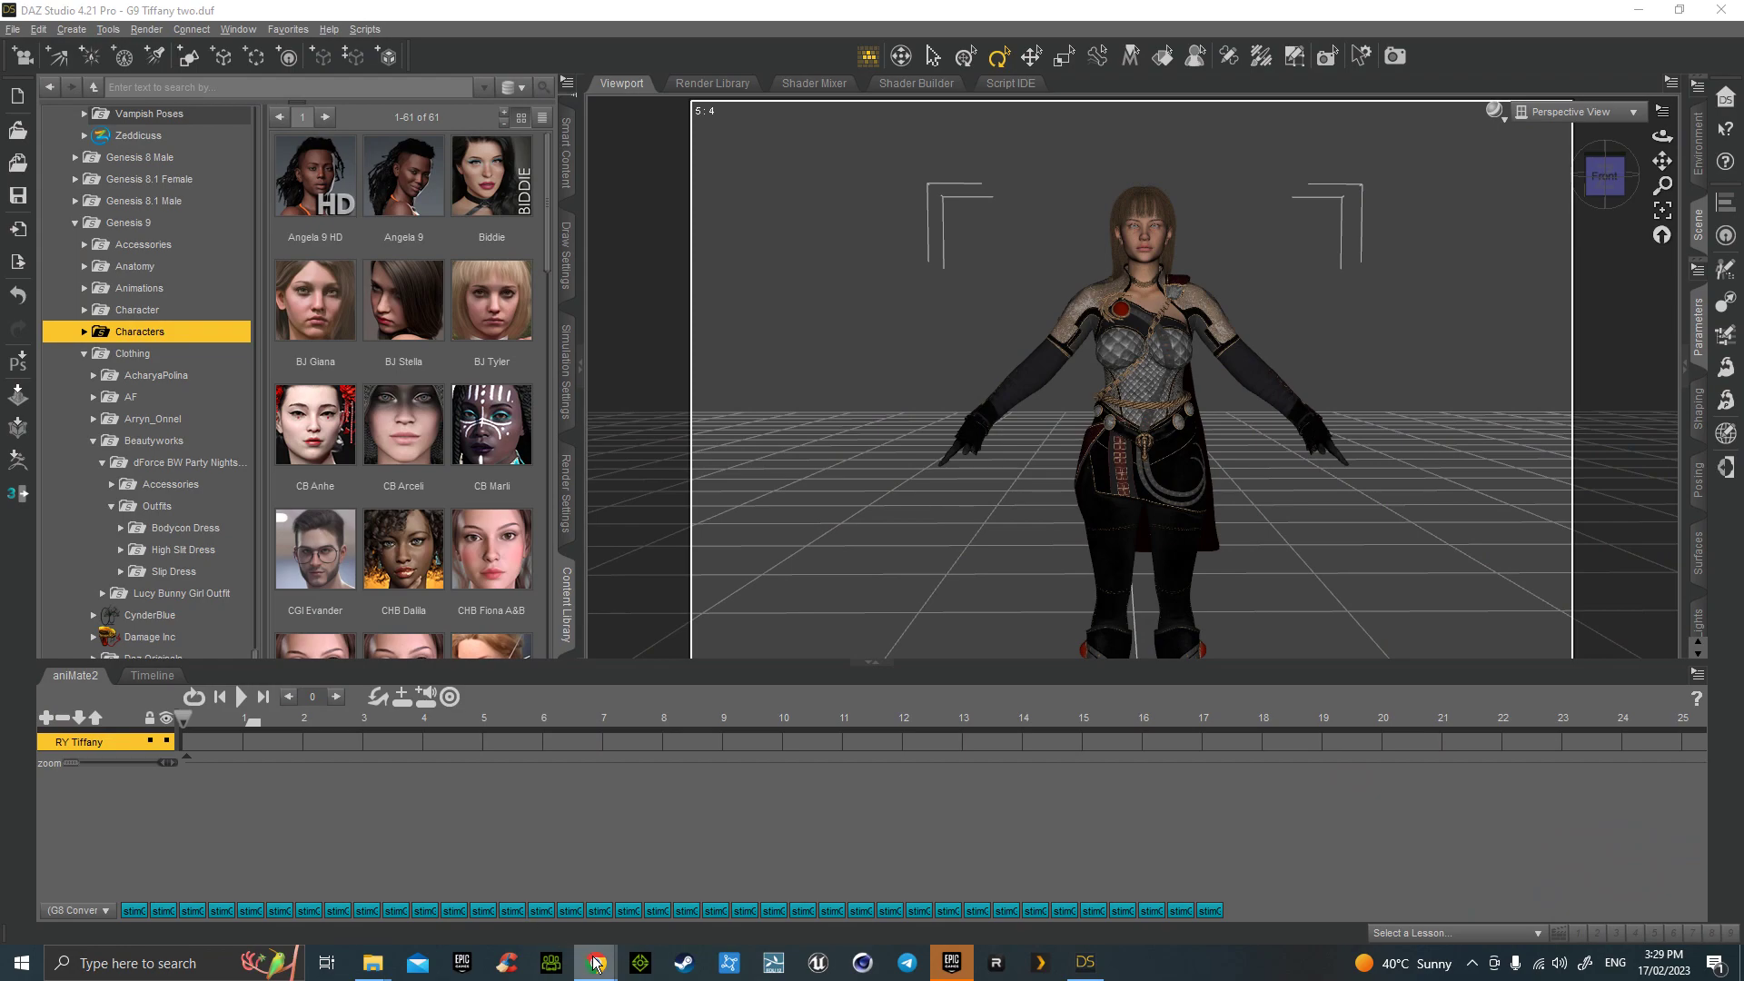
{"action": "left_click", "coordinate": [636, 928]}
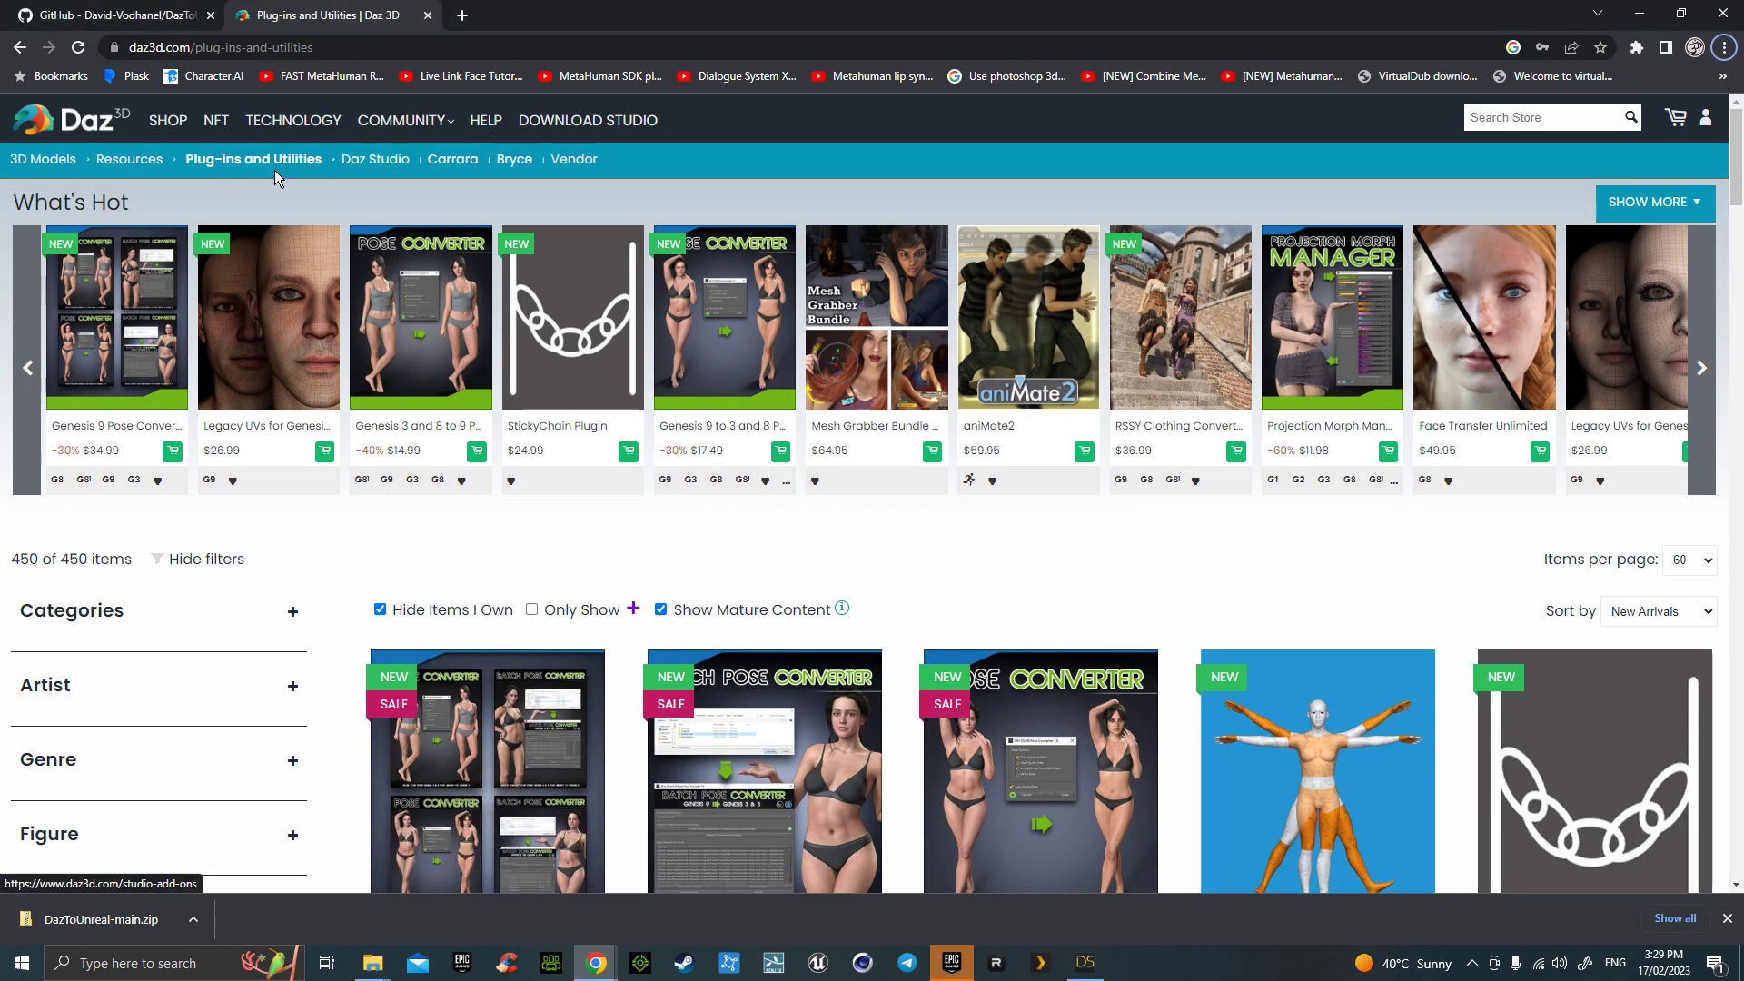
{"action": "left_click", "coordinate": [143, 18]}
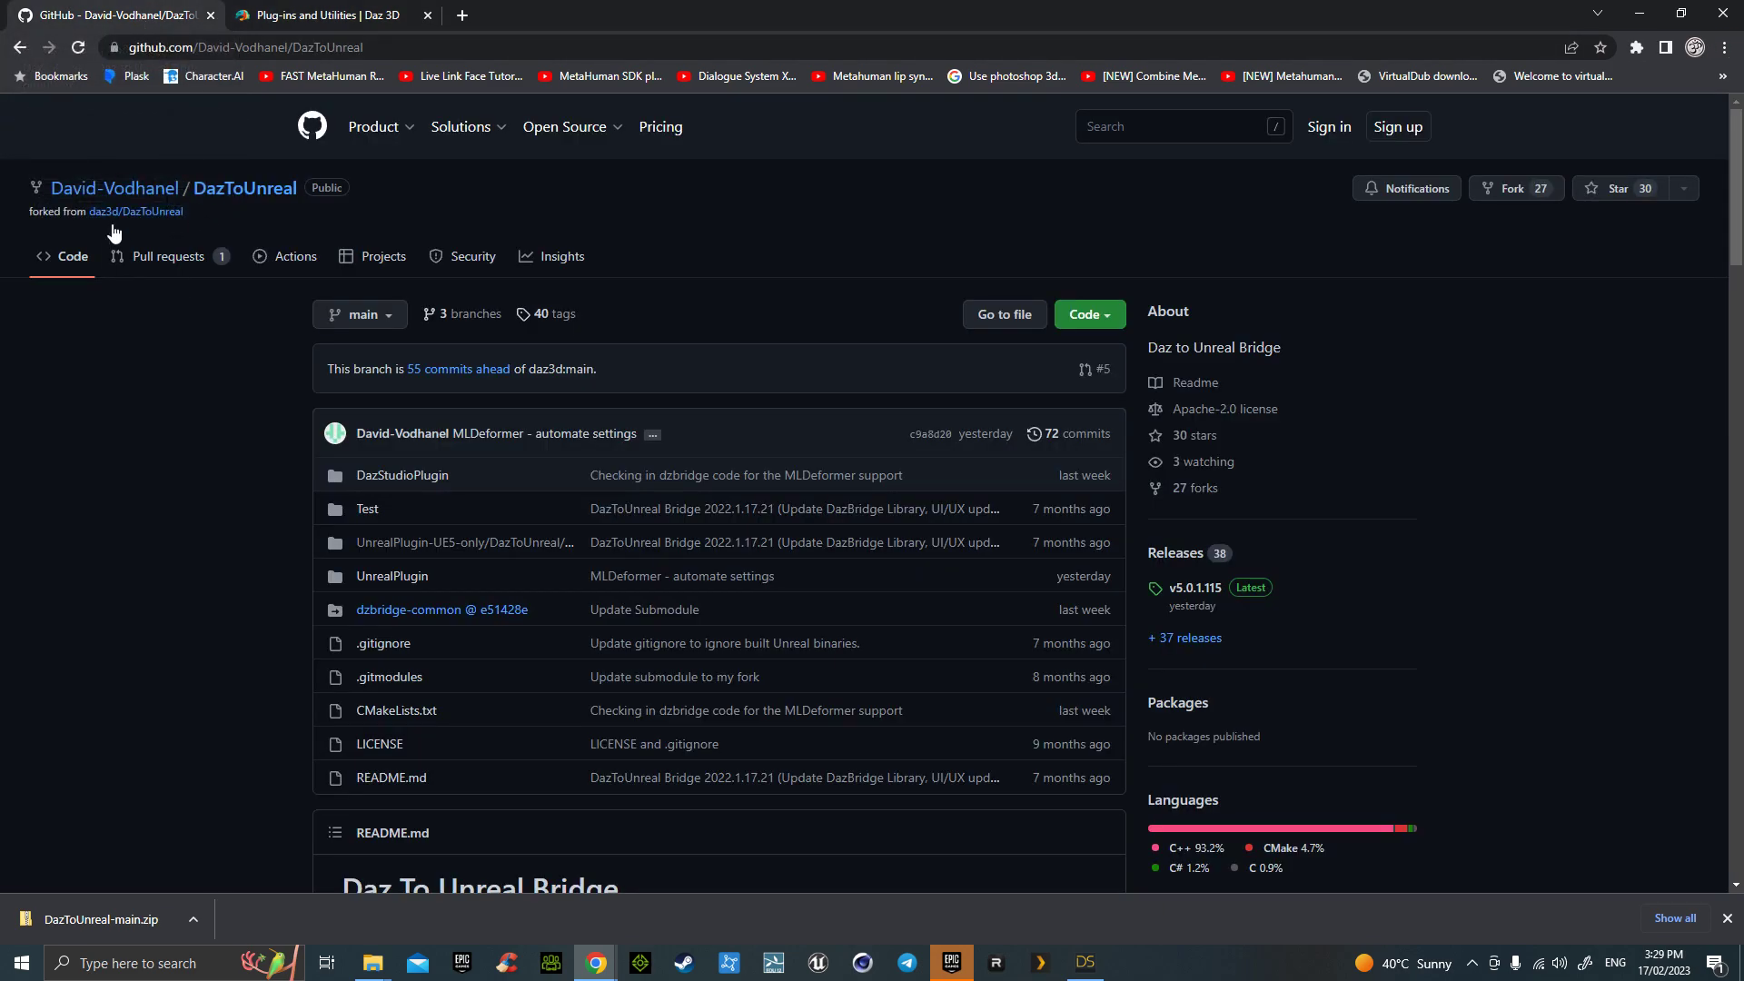
{"action": "mouse_move", "coordinate": [107, 307]}
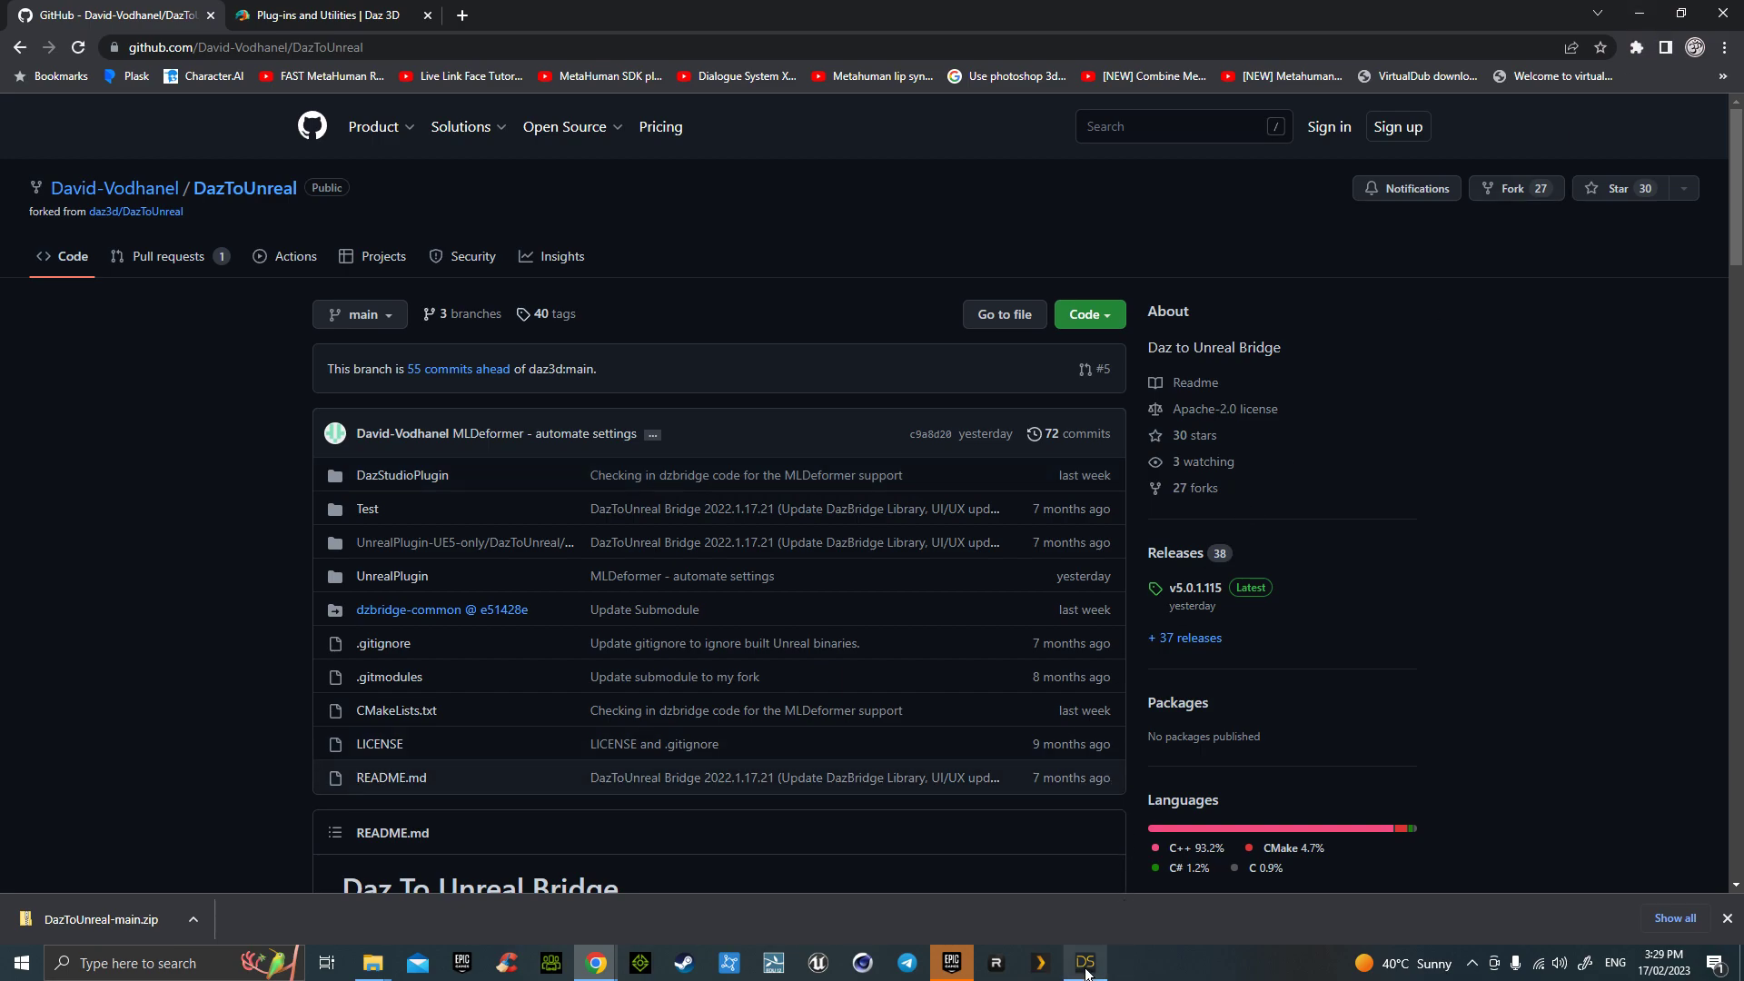
{"action": "left_click", "coordinate": [1085, 964]}
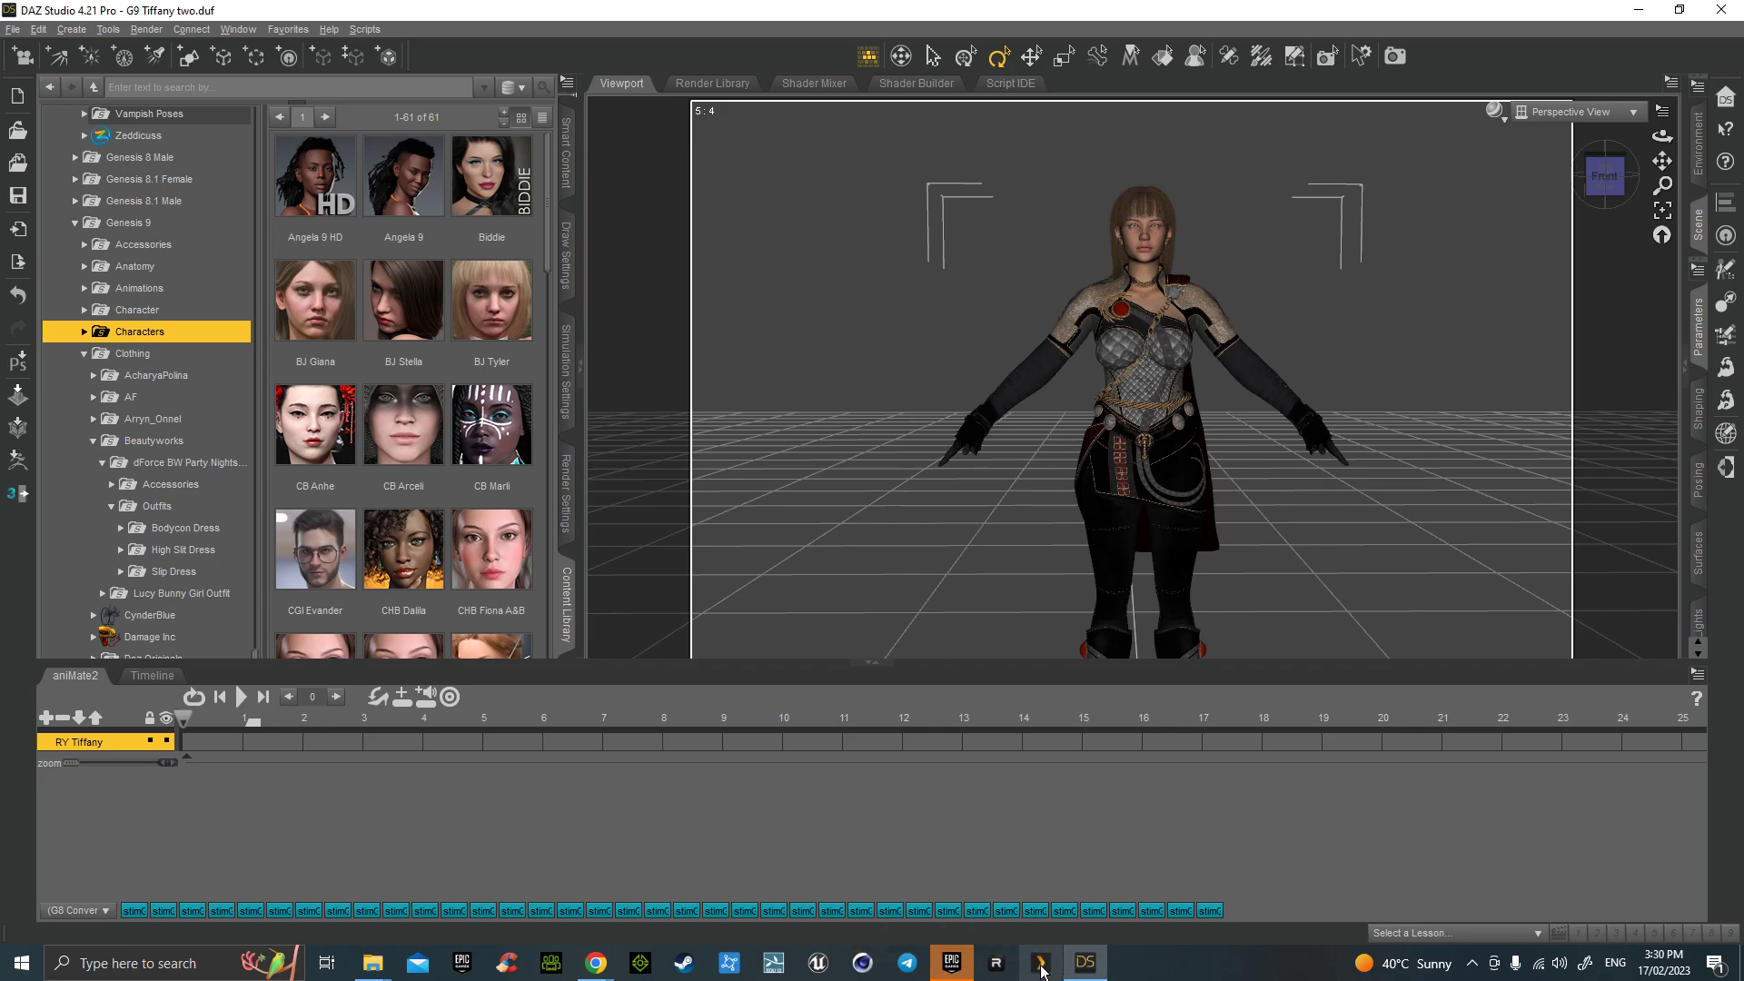
{"action": "mouse_move", "coordinate": [596, 963]}
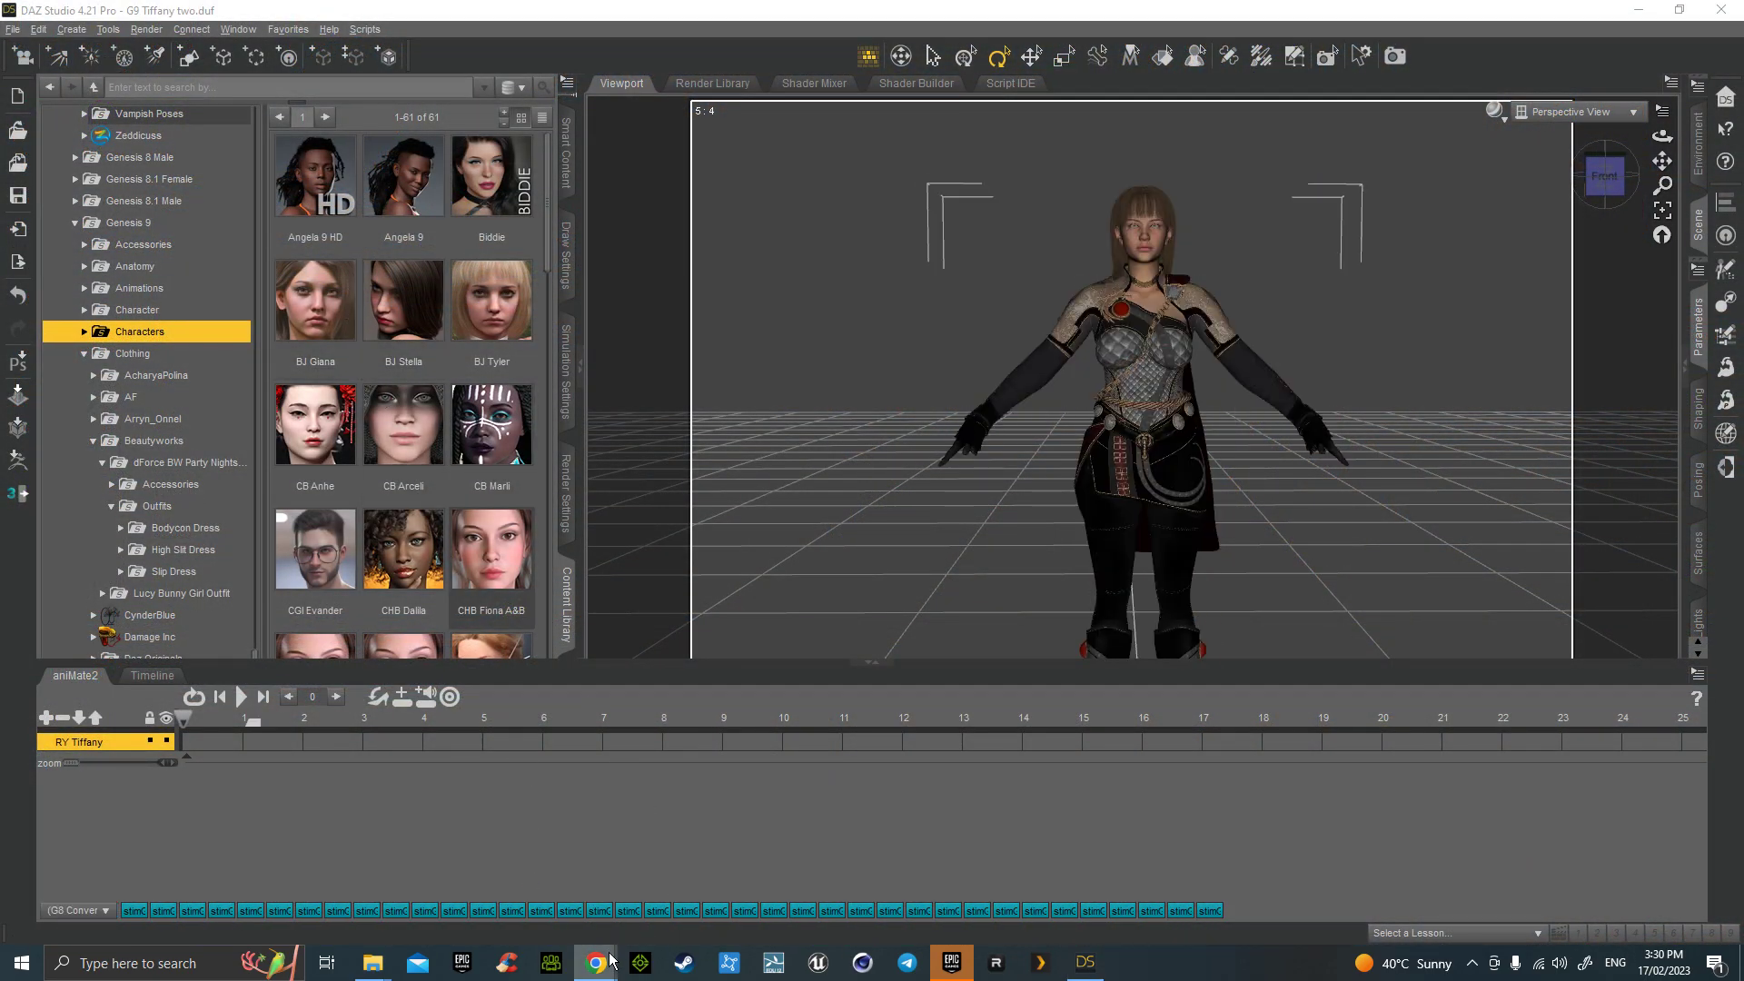
{"action": "left_click", "coordinate": [610, 960]}
{"action": "left_click", "coordinate": [658, 876]}
{"action": "left_click", "coordinate": [320, 16]}
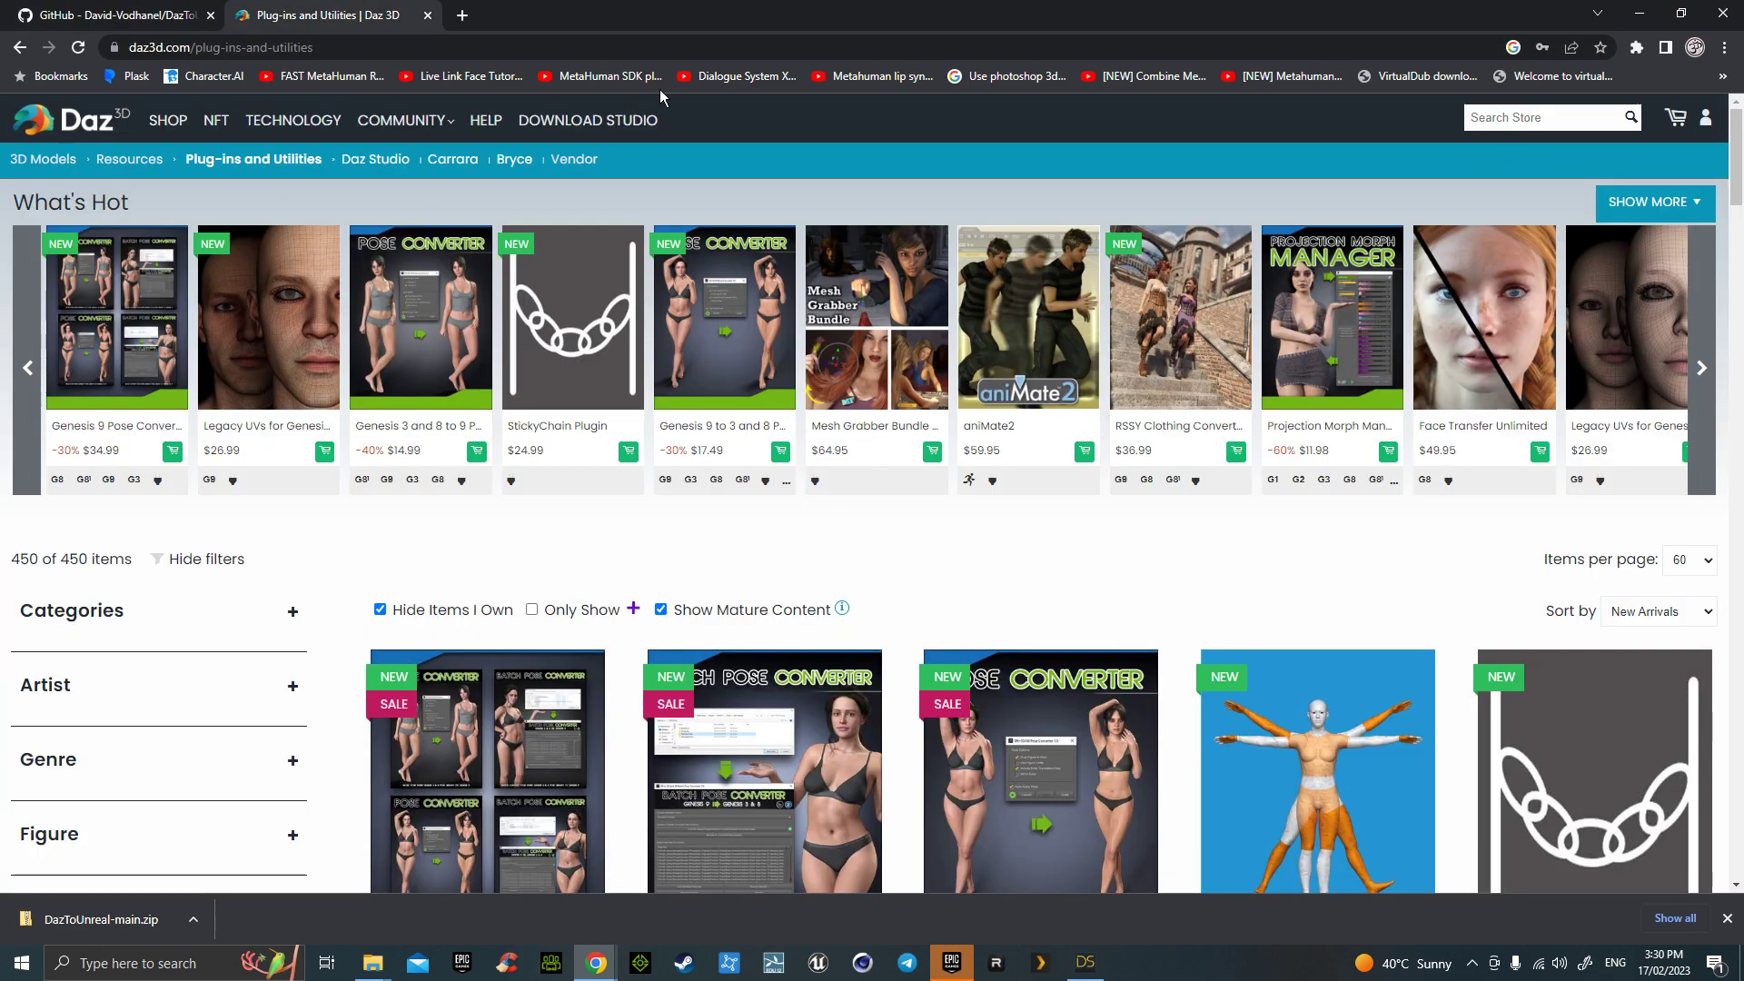
Step: Restore down and minimize DAZ Studio, then restore down the Epic Games Launcher window
{"action": "left_click", "coordinate": [1639, 13]}
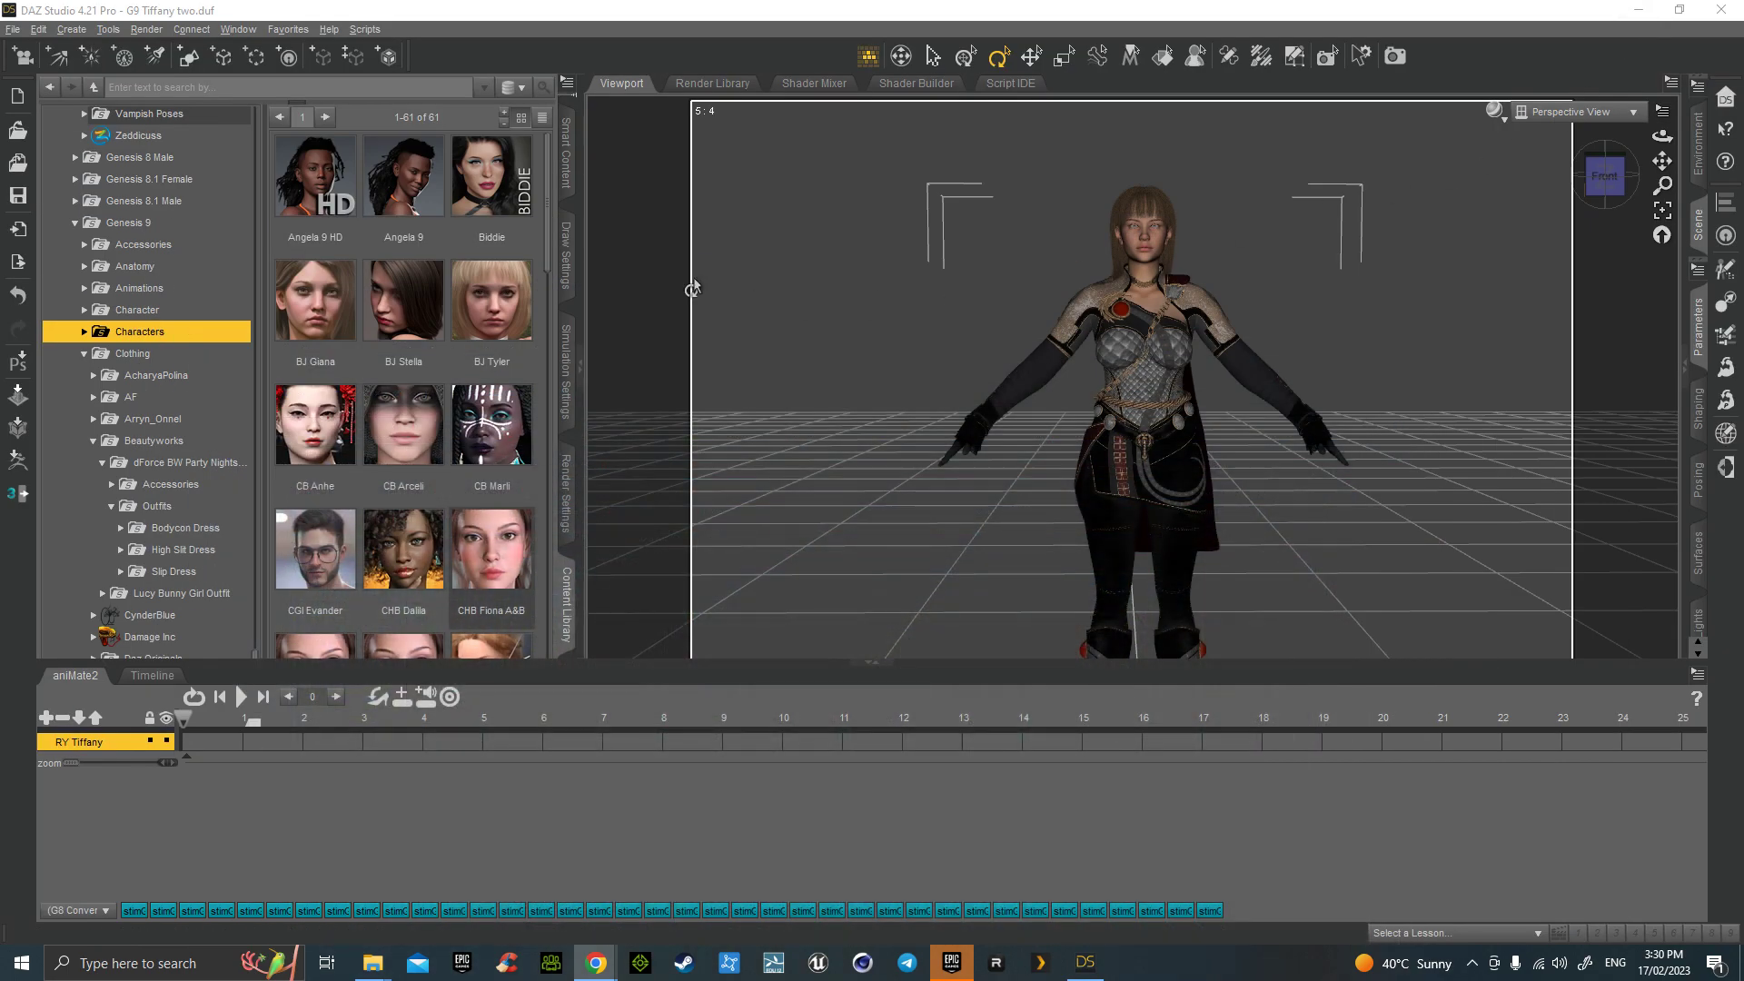
{"action": "left_click", "coordinate": [13, 29]}
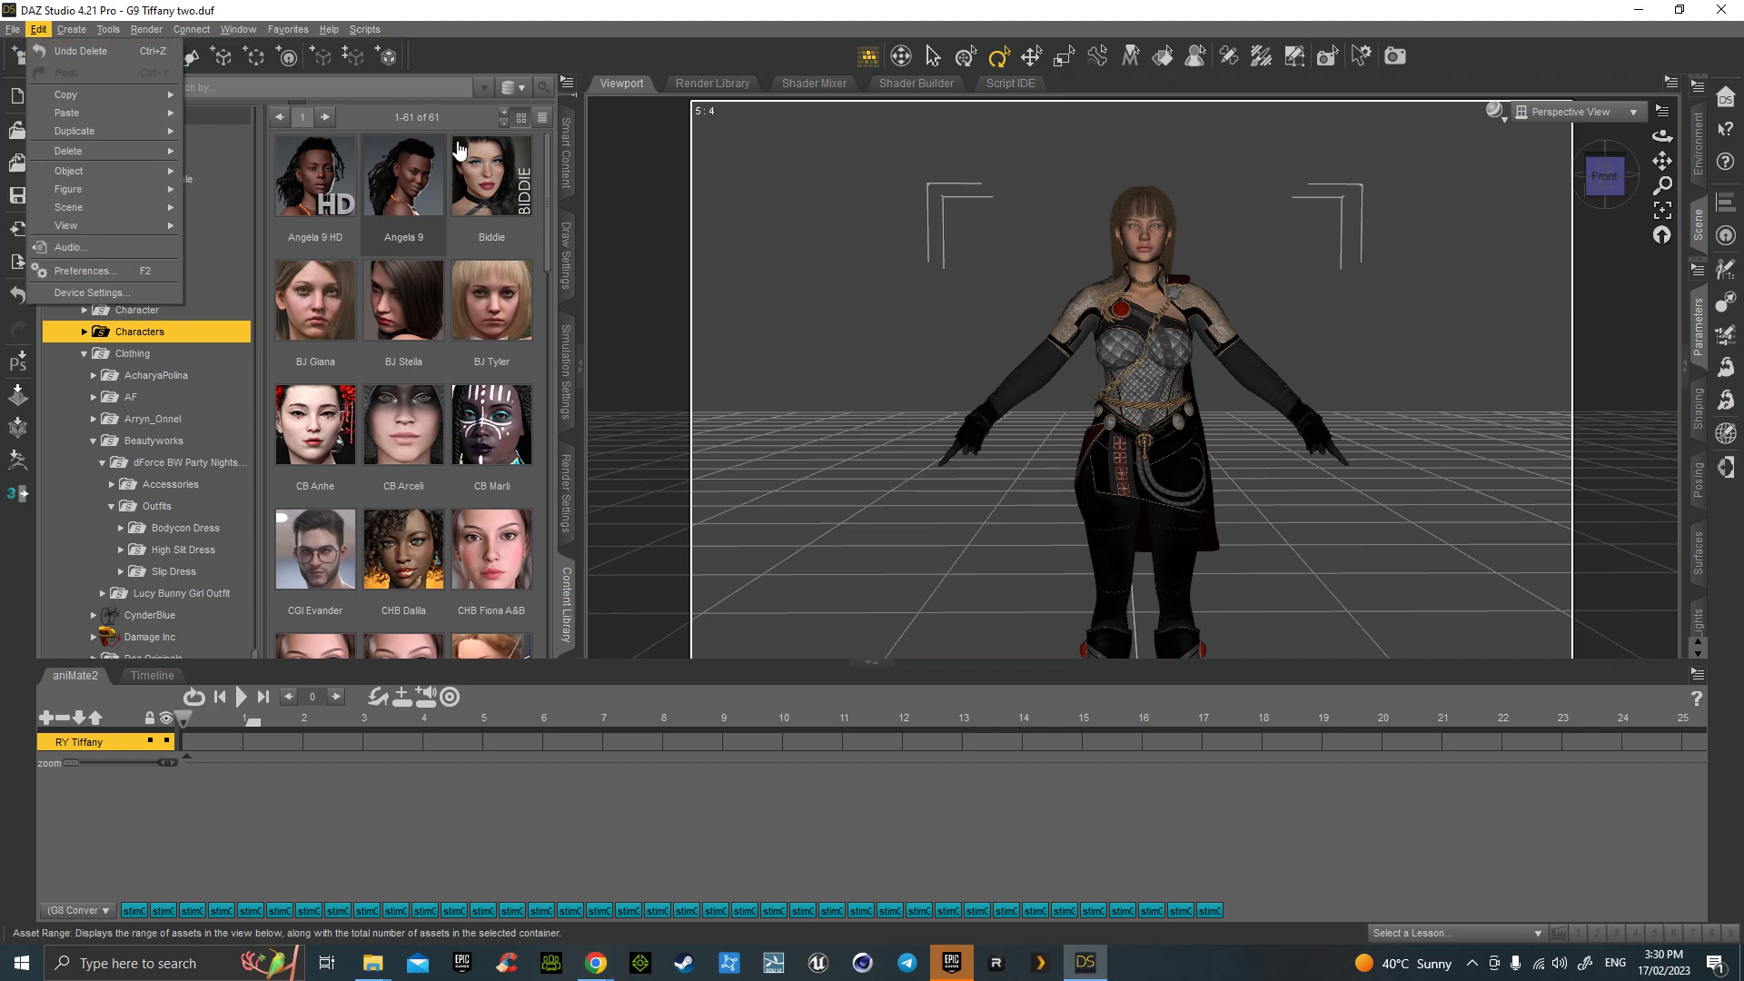
{"action": "key", "text": "Escape"}
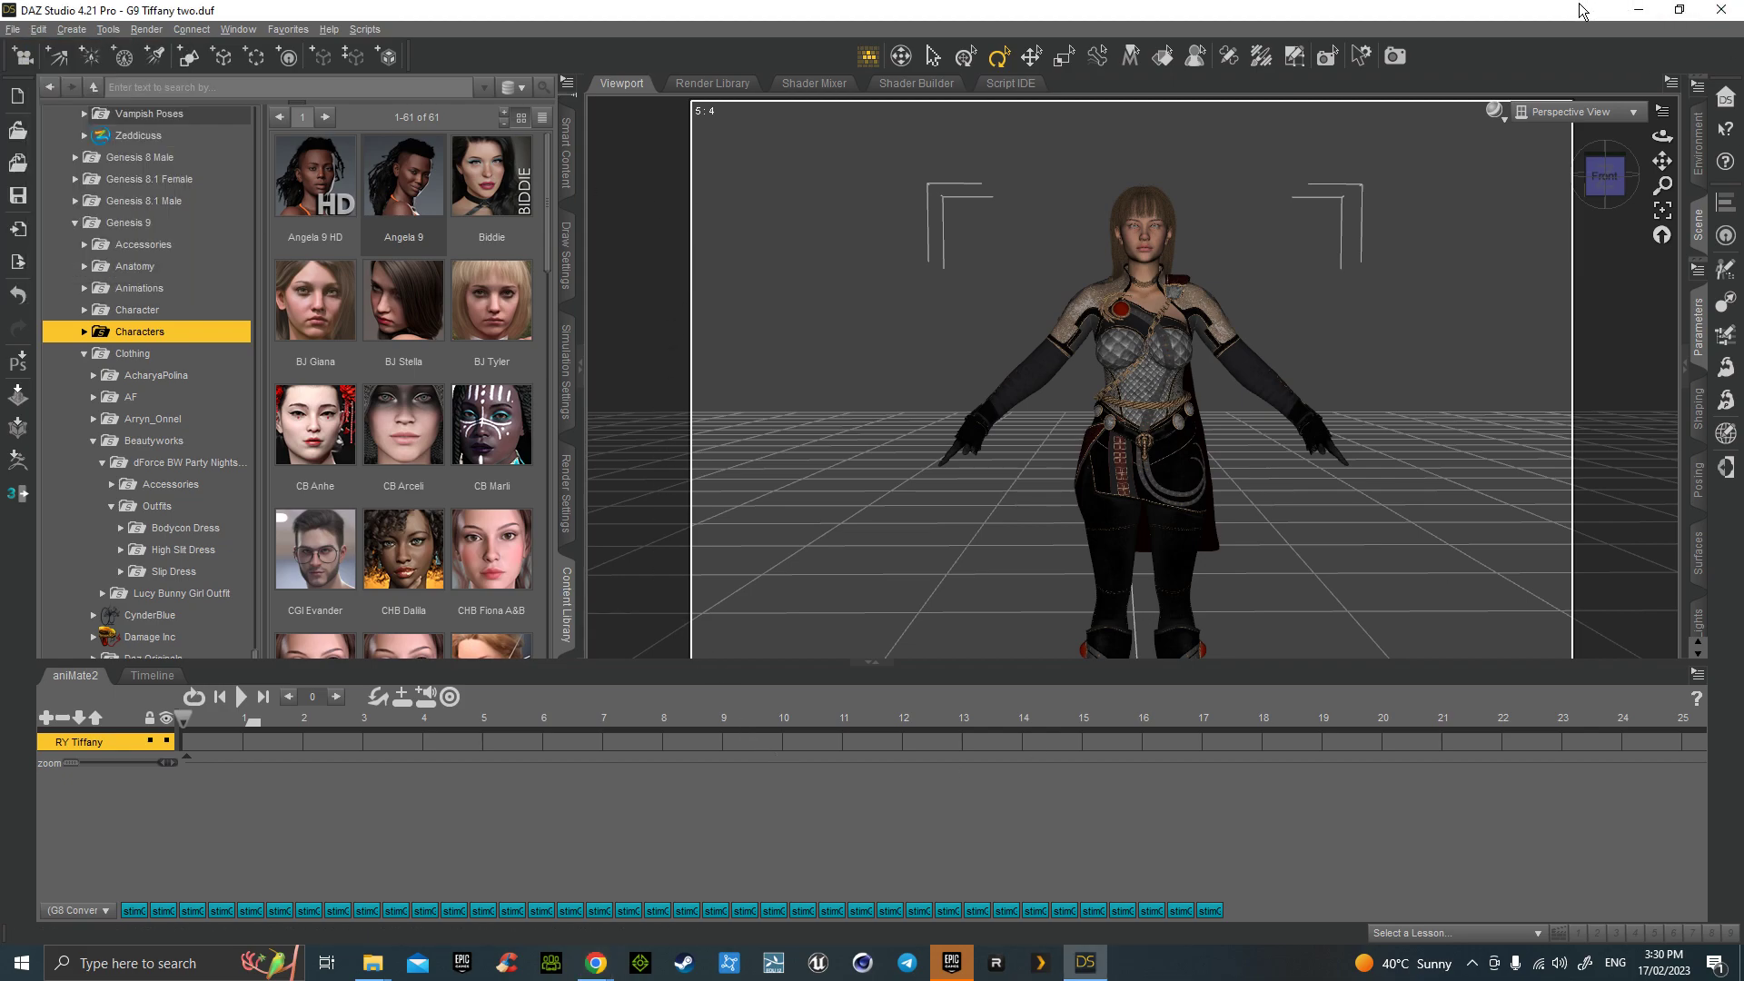
{"action": "left_click_drag", "start_coordinate": [1590, 9], "coordinate": [1549, 91]}
{"action": "left_click", "coordinate": [1518, 97]}
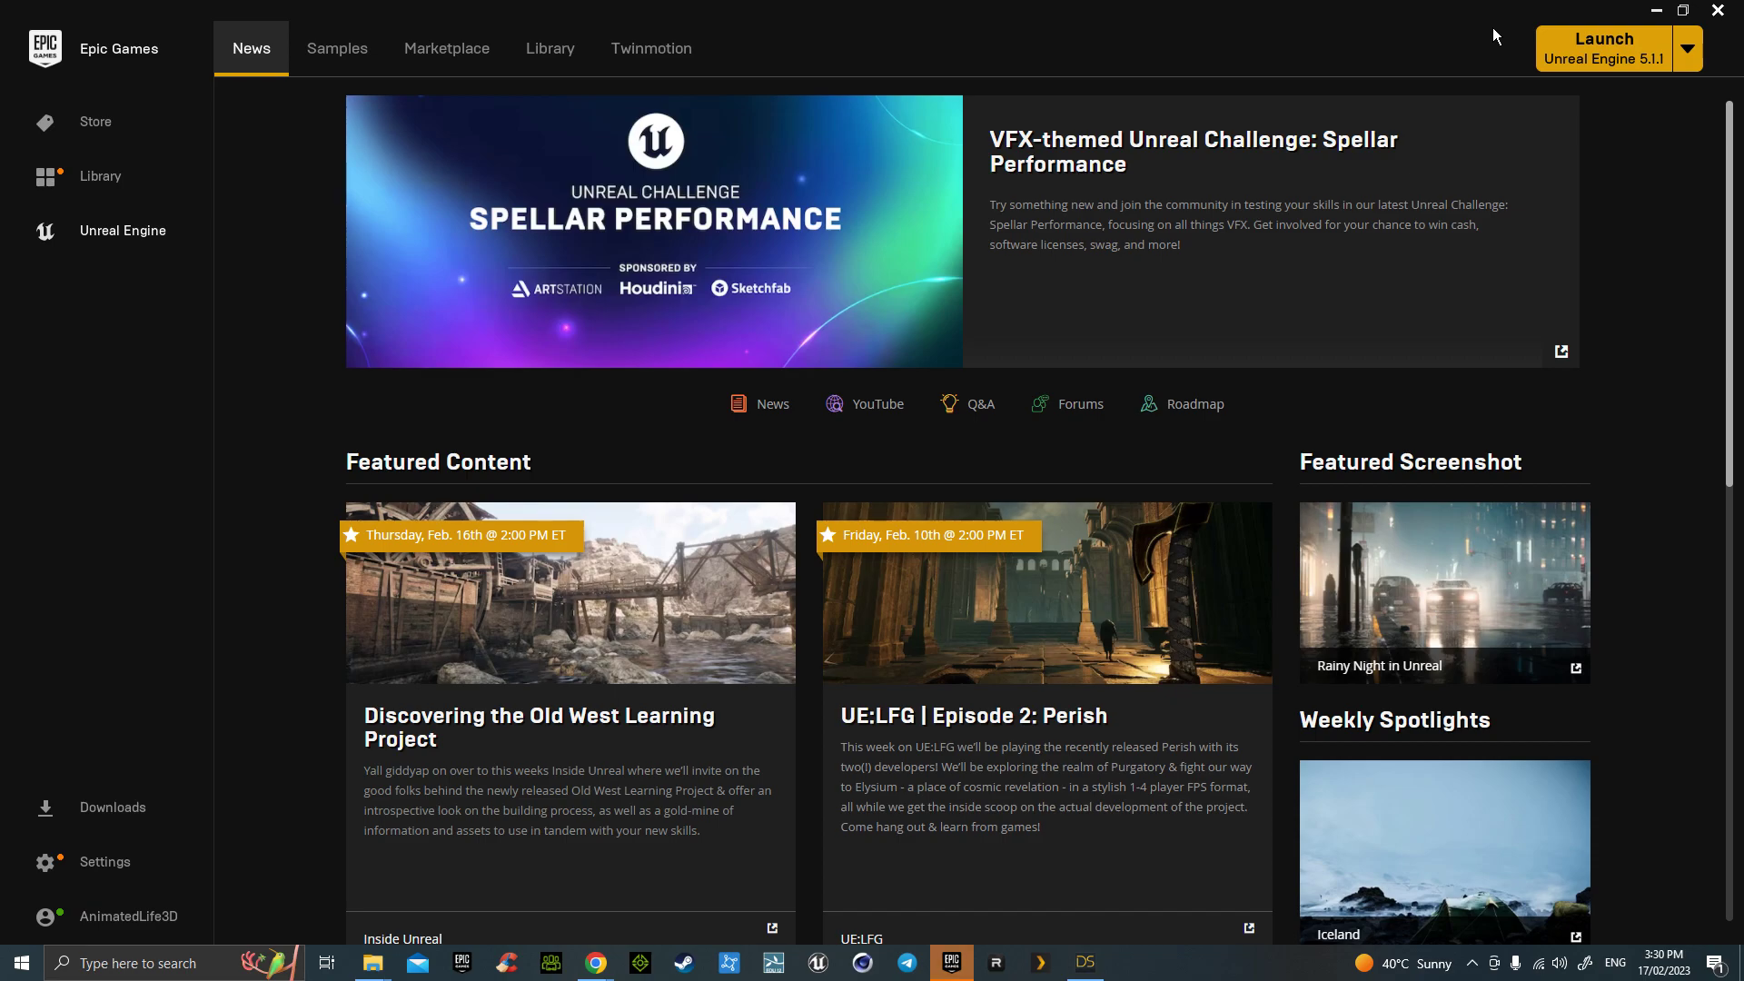
{"action": "left_click", "coordinate": [1682, 10]}
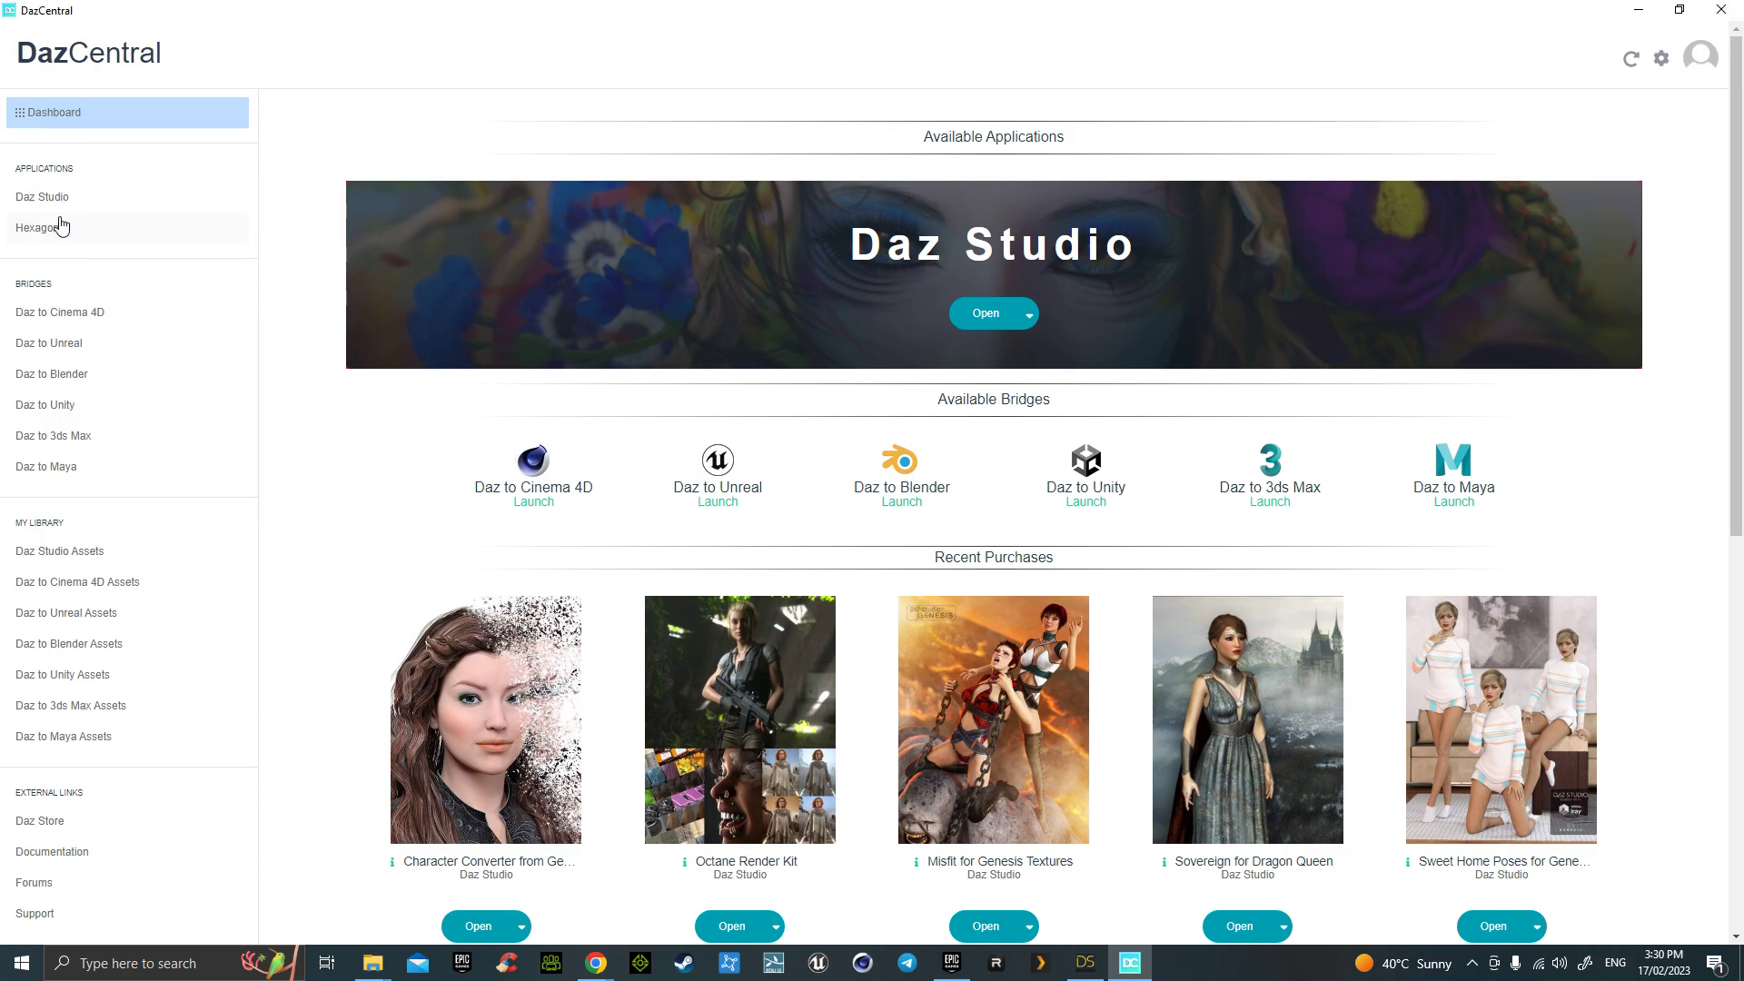
Step: Review the Daz to Unreal bridge page (version 2.0.15.2) and its install options, then close DazCentral
{"action": "left_click", "coordinate": [83, 351]}
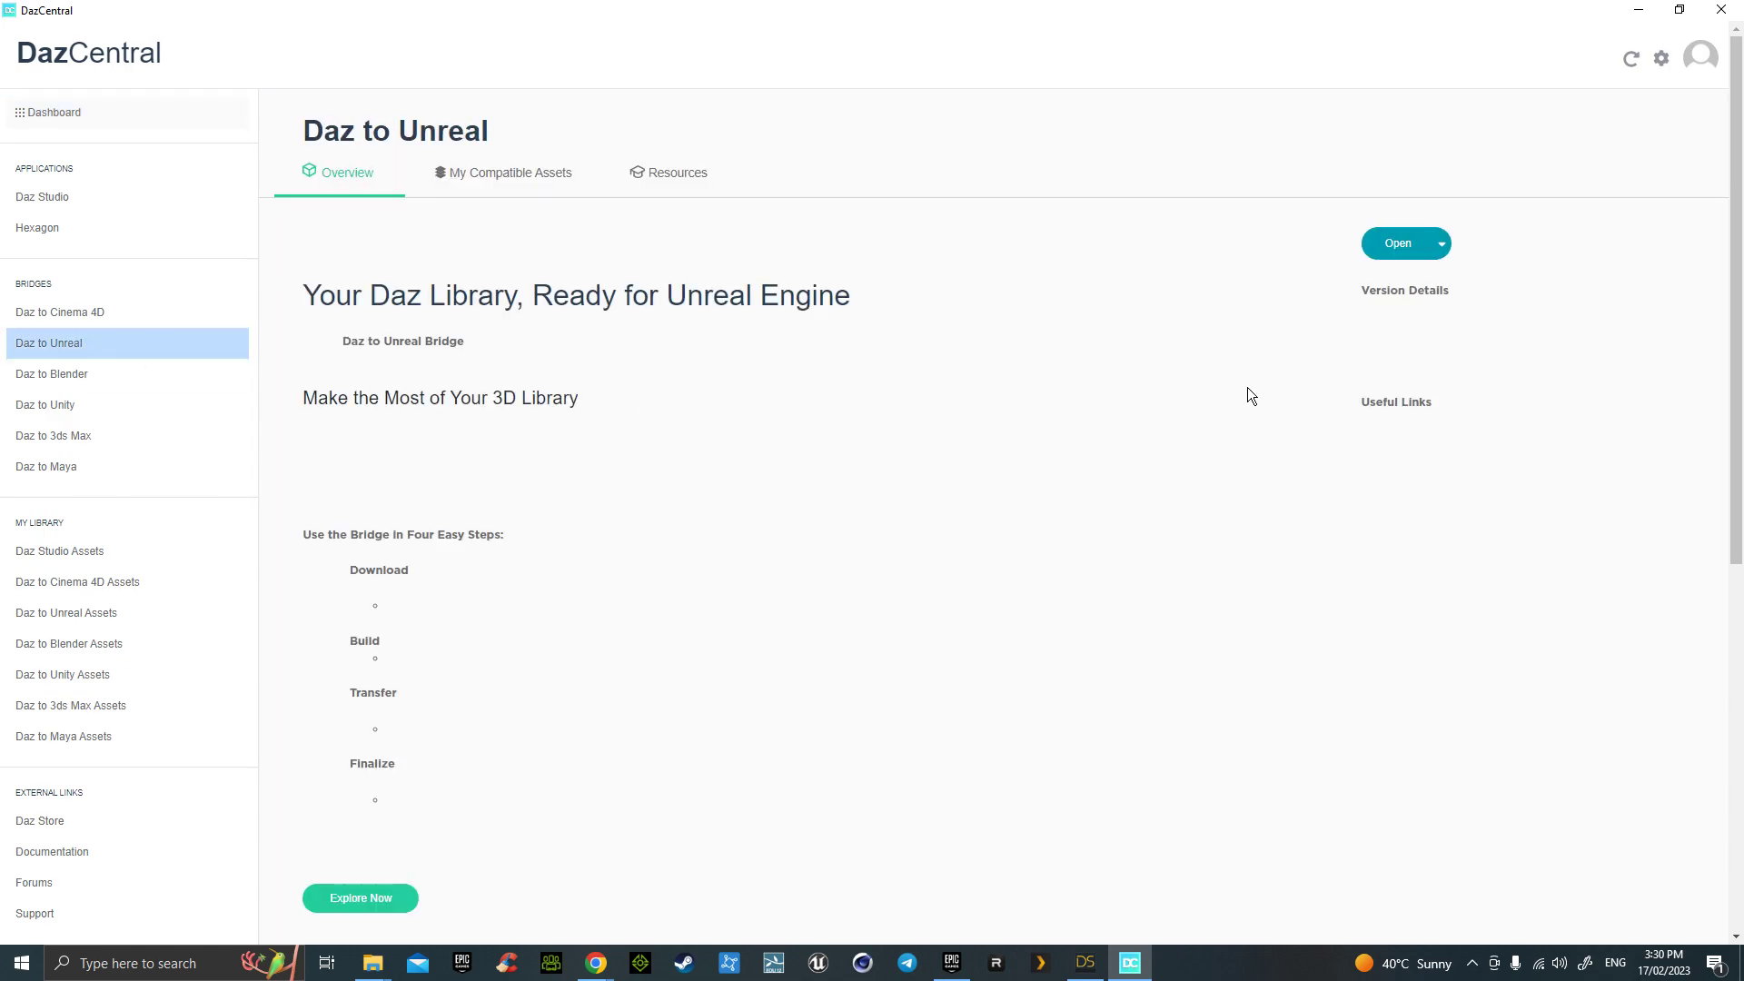
{"action": "left_click", "coordinate": [1441, 247]}
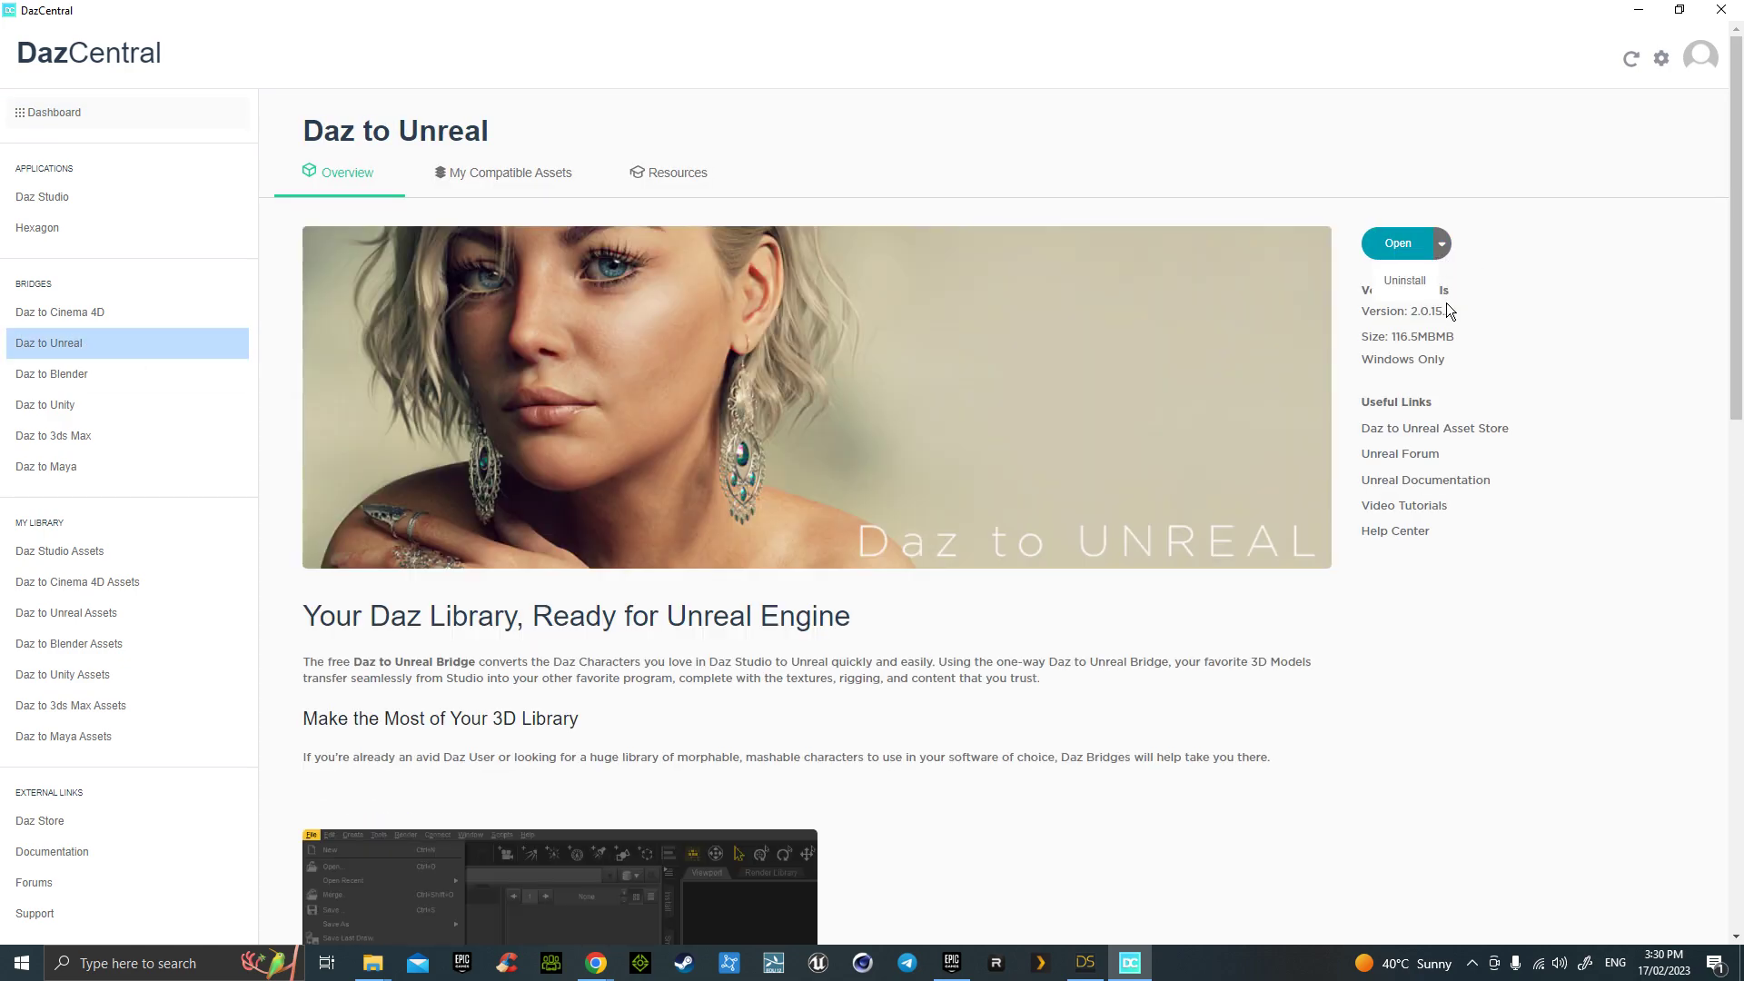
{"action": "left_click", "coordinate": [1523, 265]}
{"action": "left_click", "coordinate": [1720, 9]}
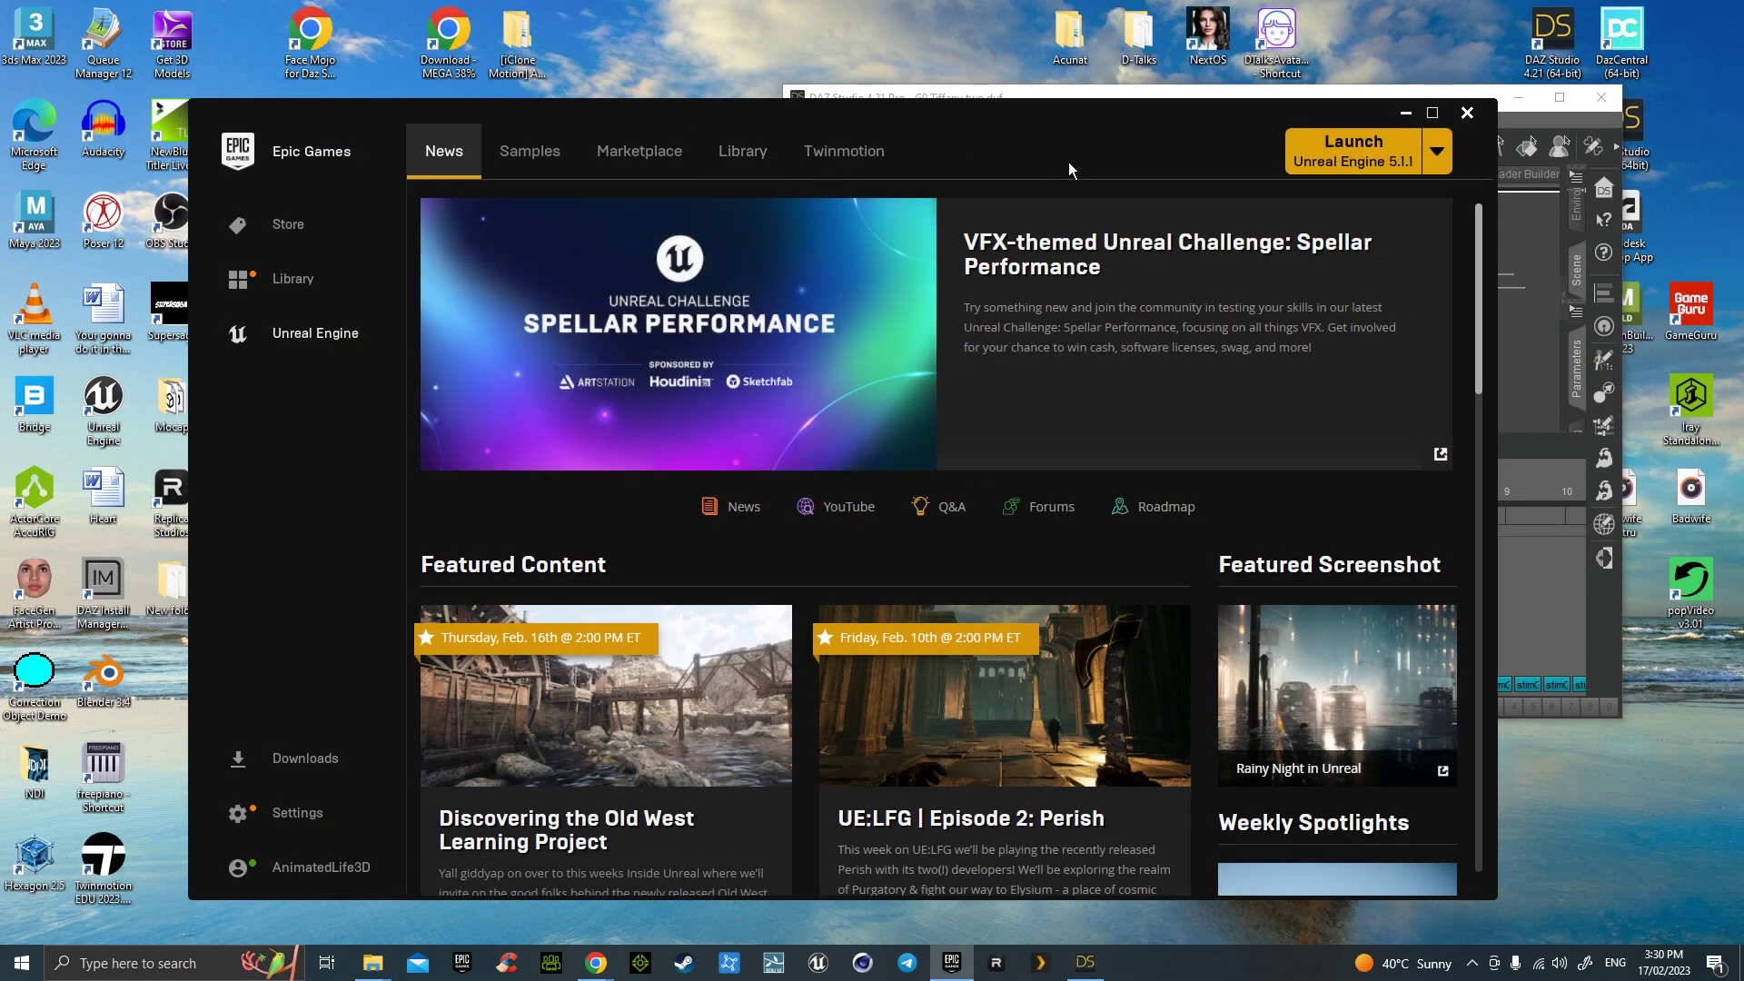
Step: Launch Unreal Engine 5.1.1 from the Epic Games Launcher and maximize DAZ Studio
{"action": "left_click", "coordinate": [1430, 115]}
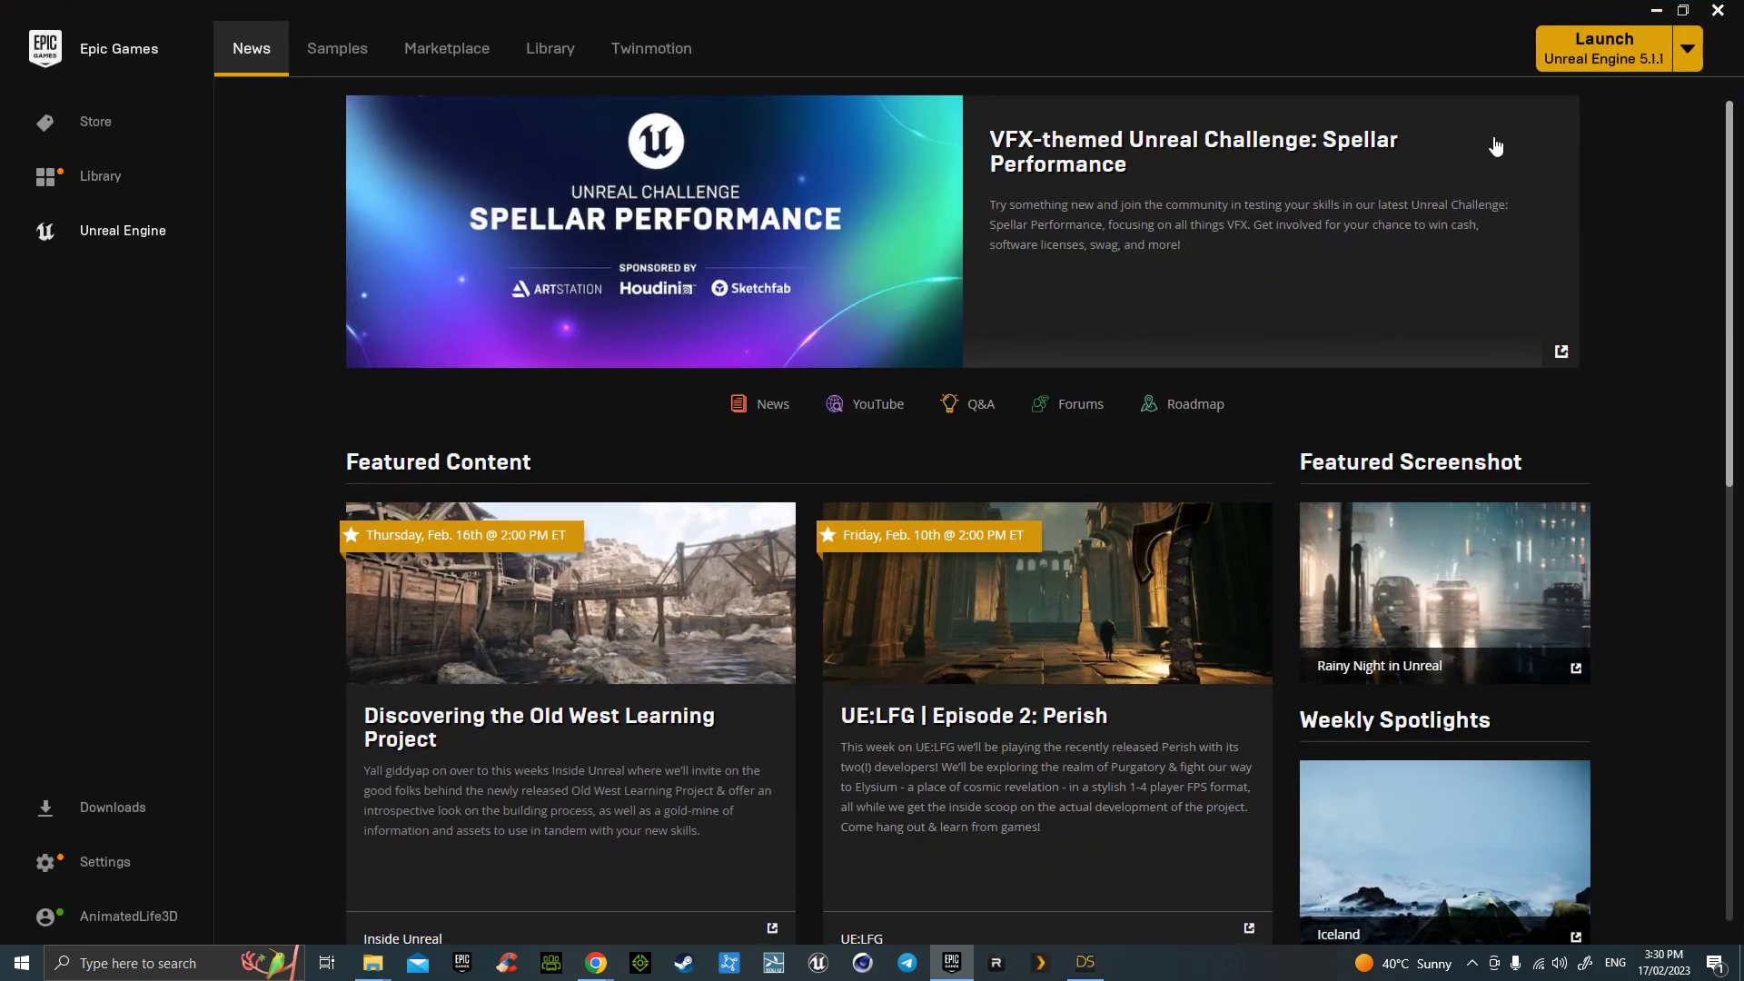
{"action": "left_click", "coordinate": [1617, 60]}
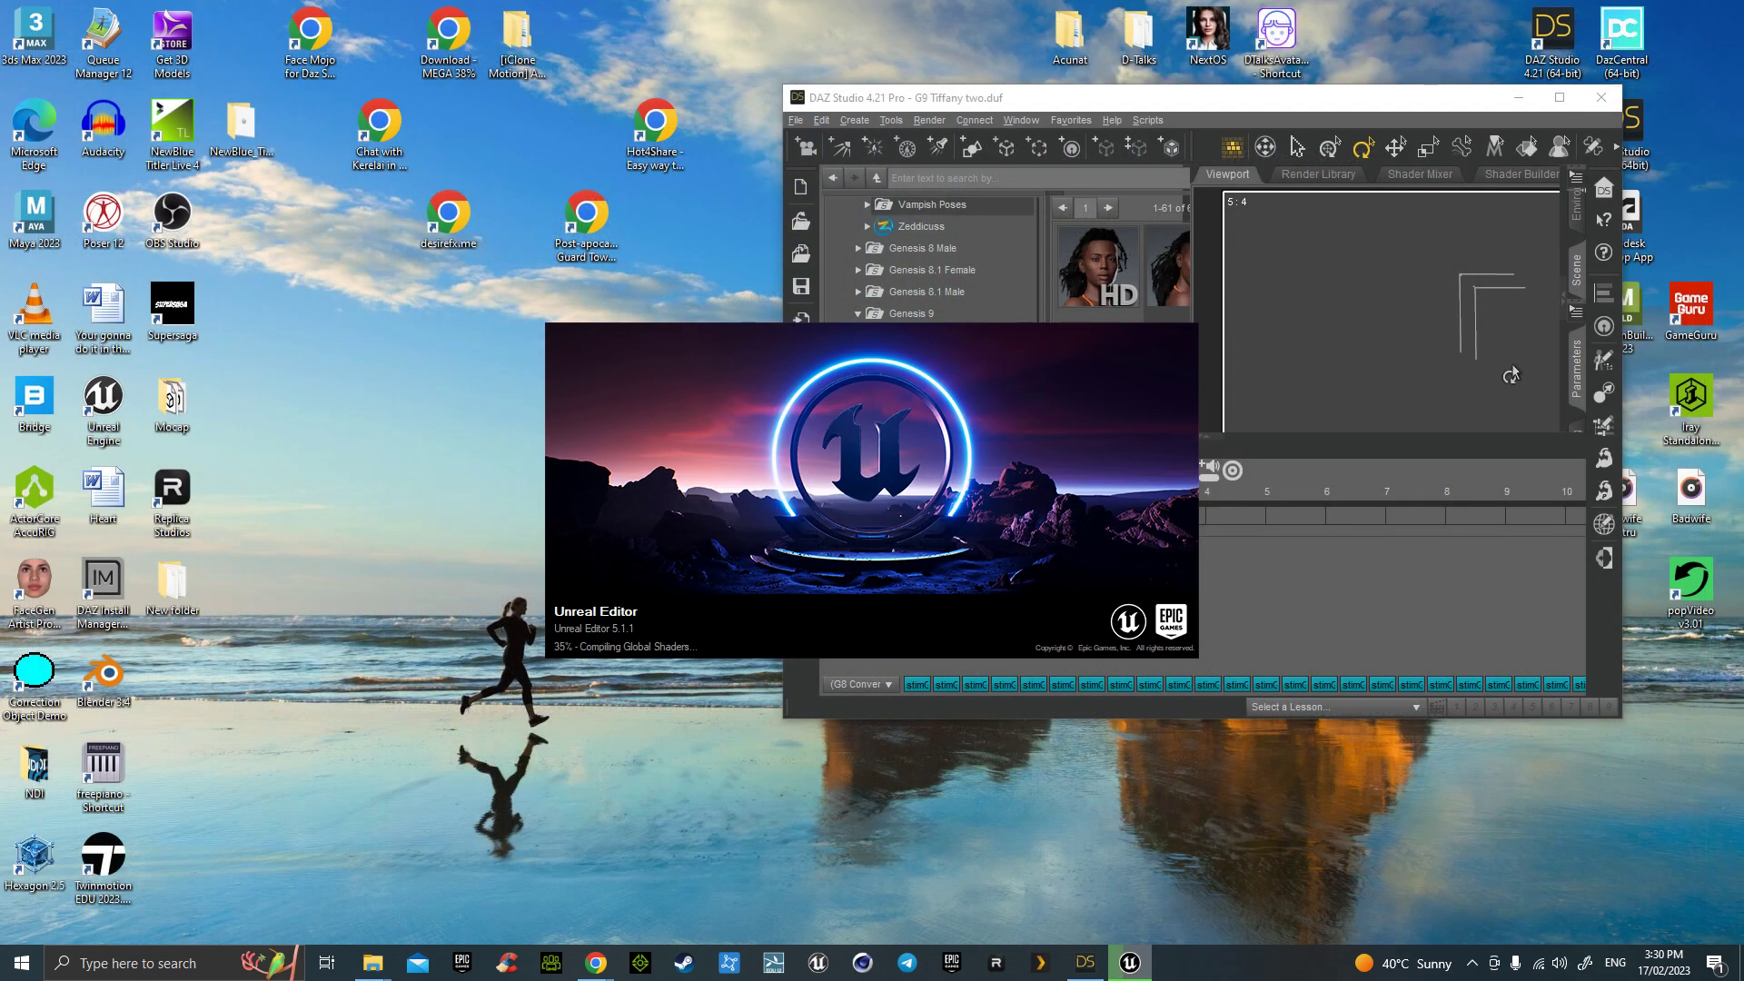
{"action": "left_click", "coordinate": [1414, 95]}
{"action": "double_click", "coordinate": [1415, 94]}
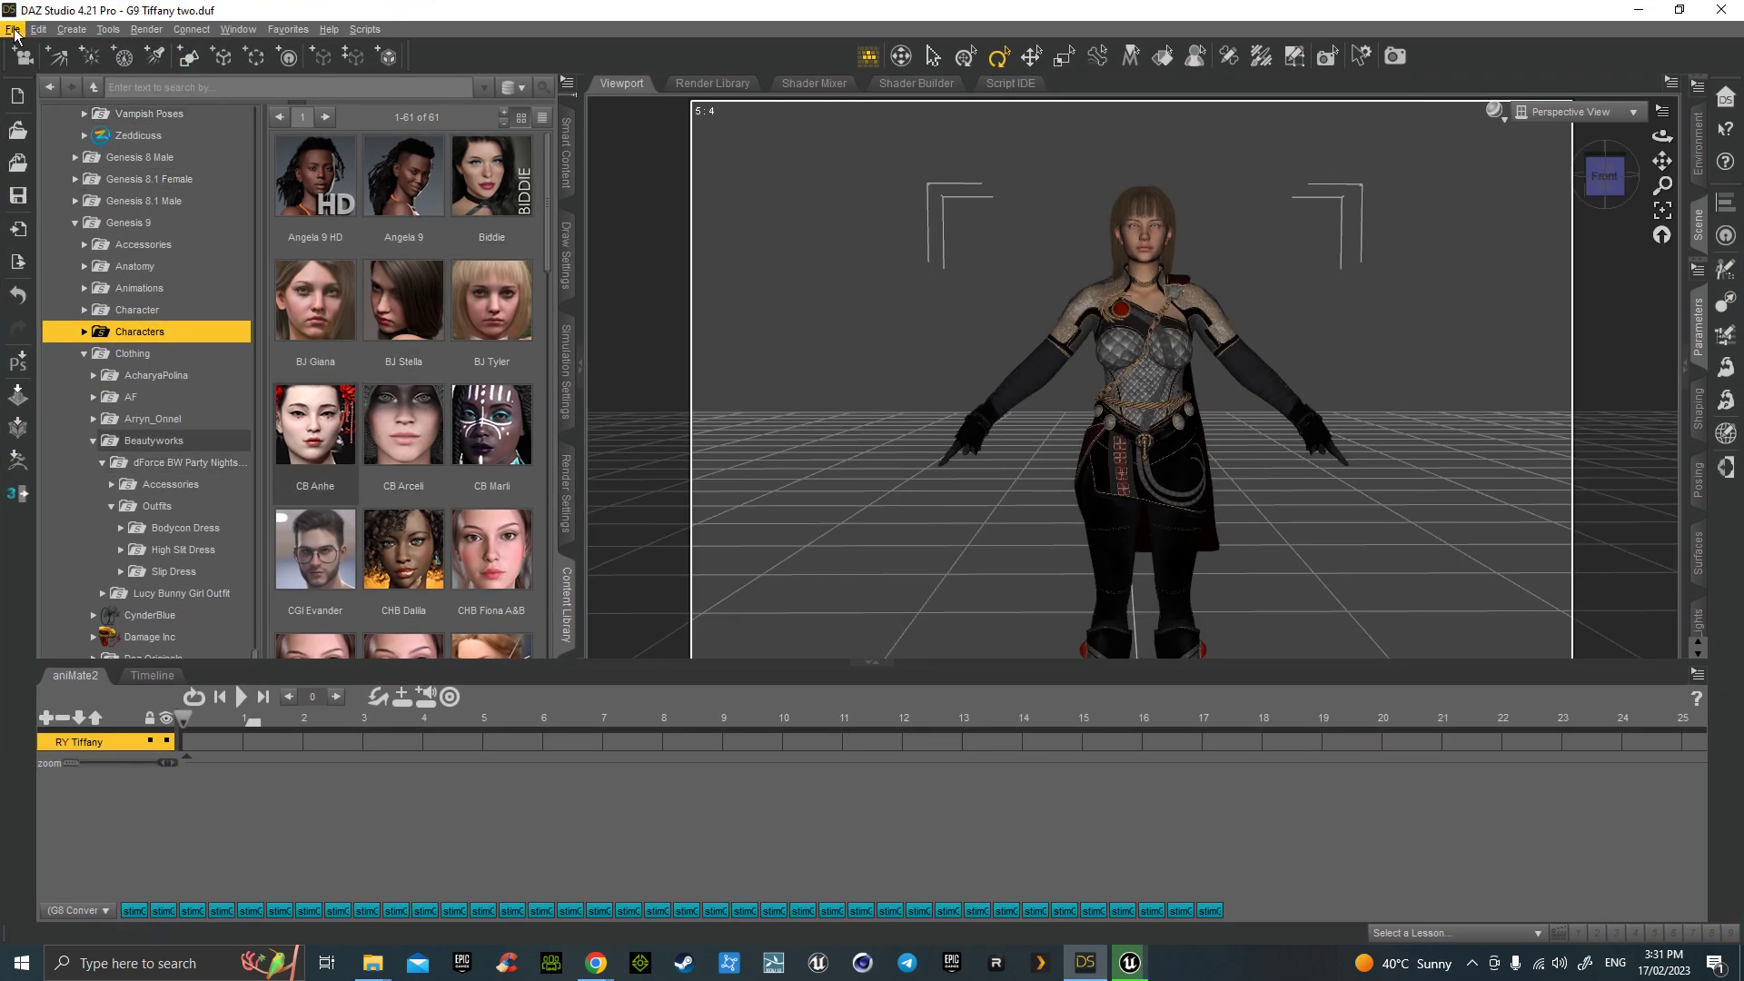
{"action": "left_click", "coordinate": [14, 30]}
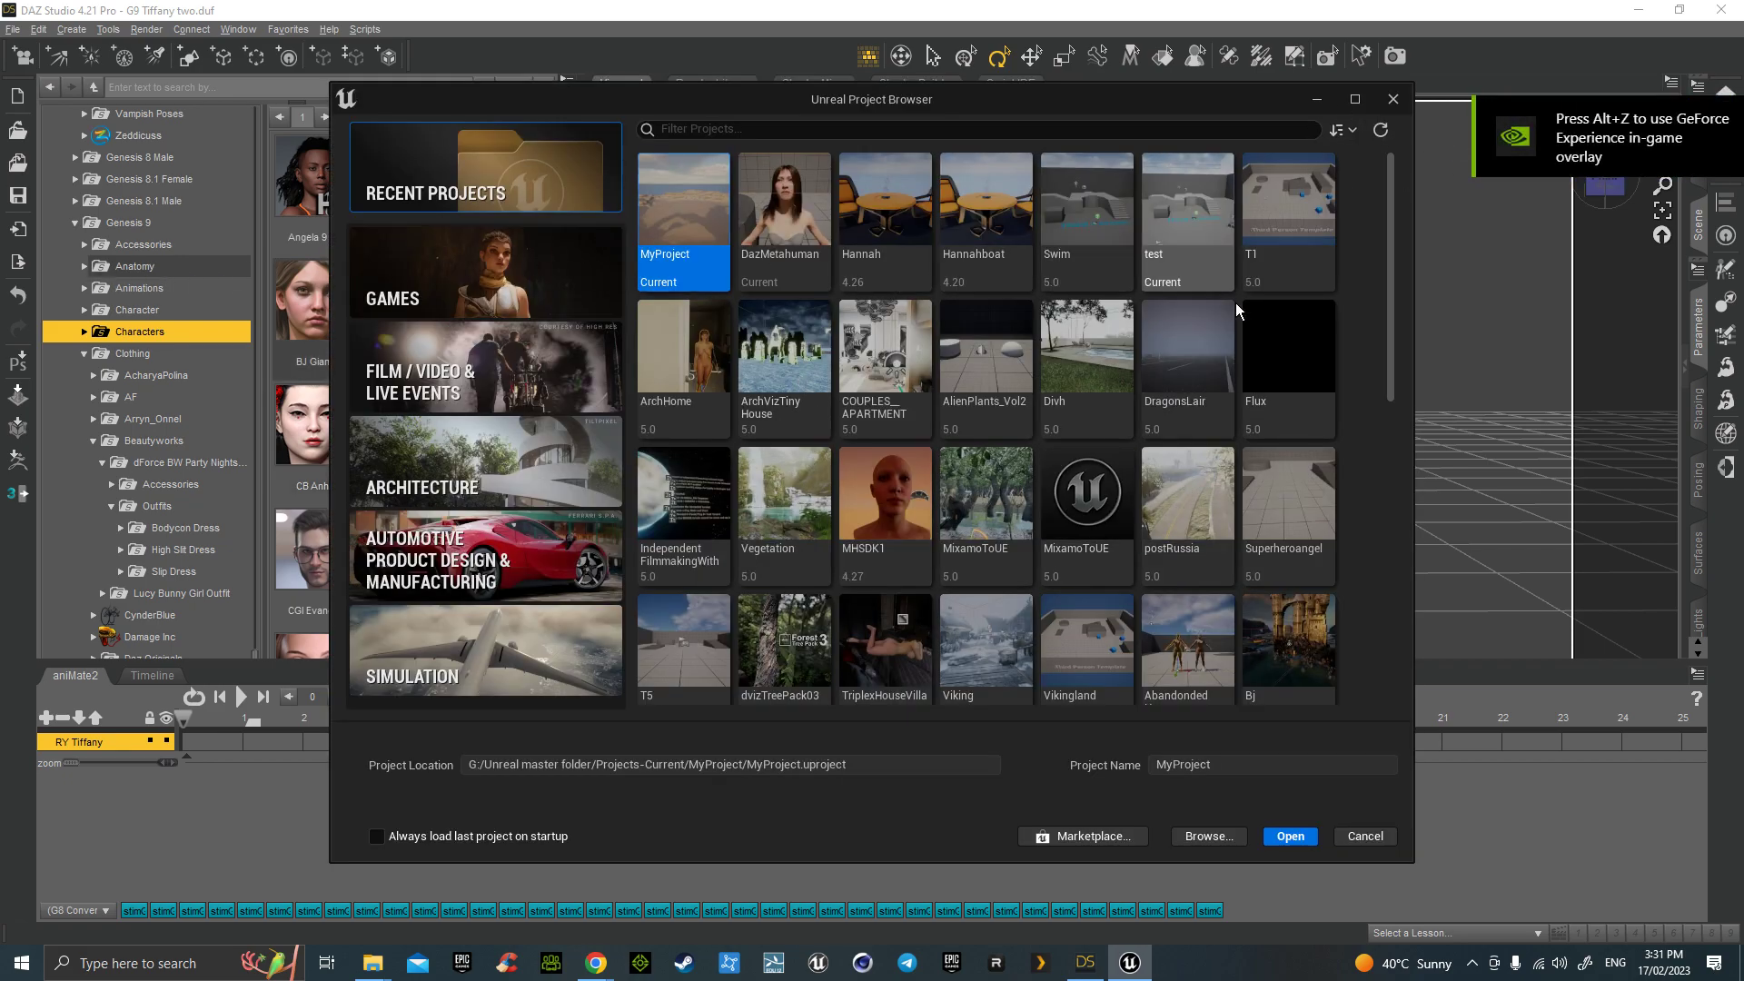
Step: Create a Third Person game project named G9to51 with starter content
{"action": "left_click", "coordinate": [486, 273]}
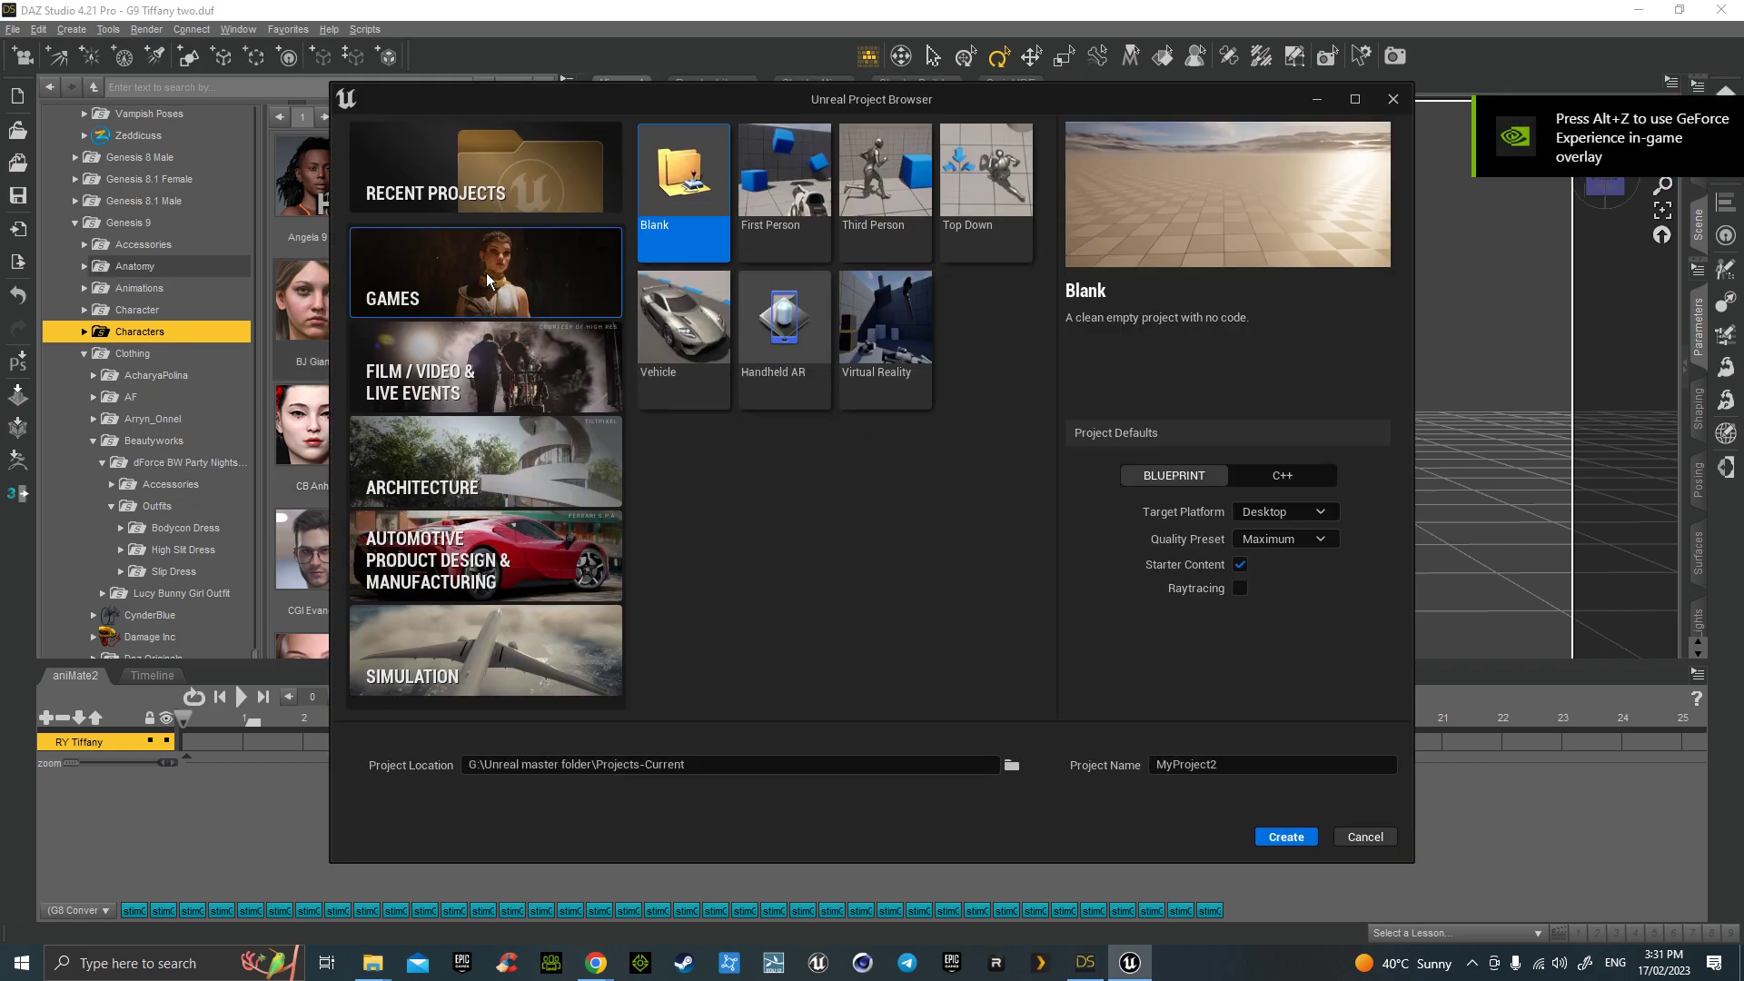
{"action": "left_click", "coordinate": [887, 181]}
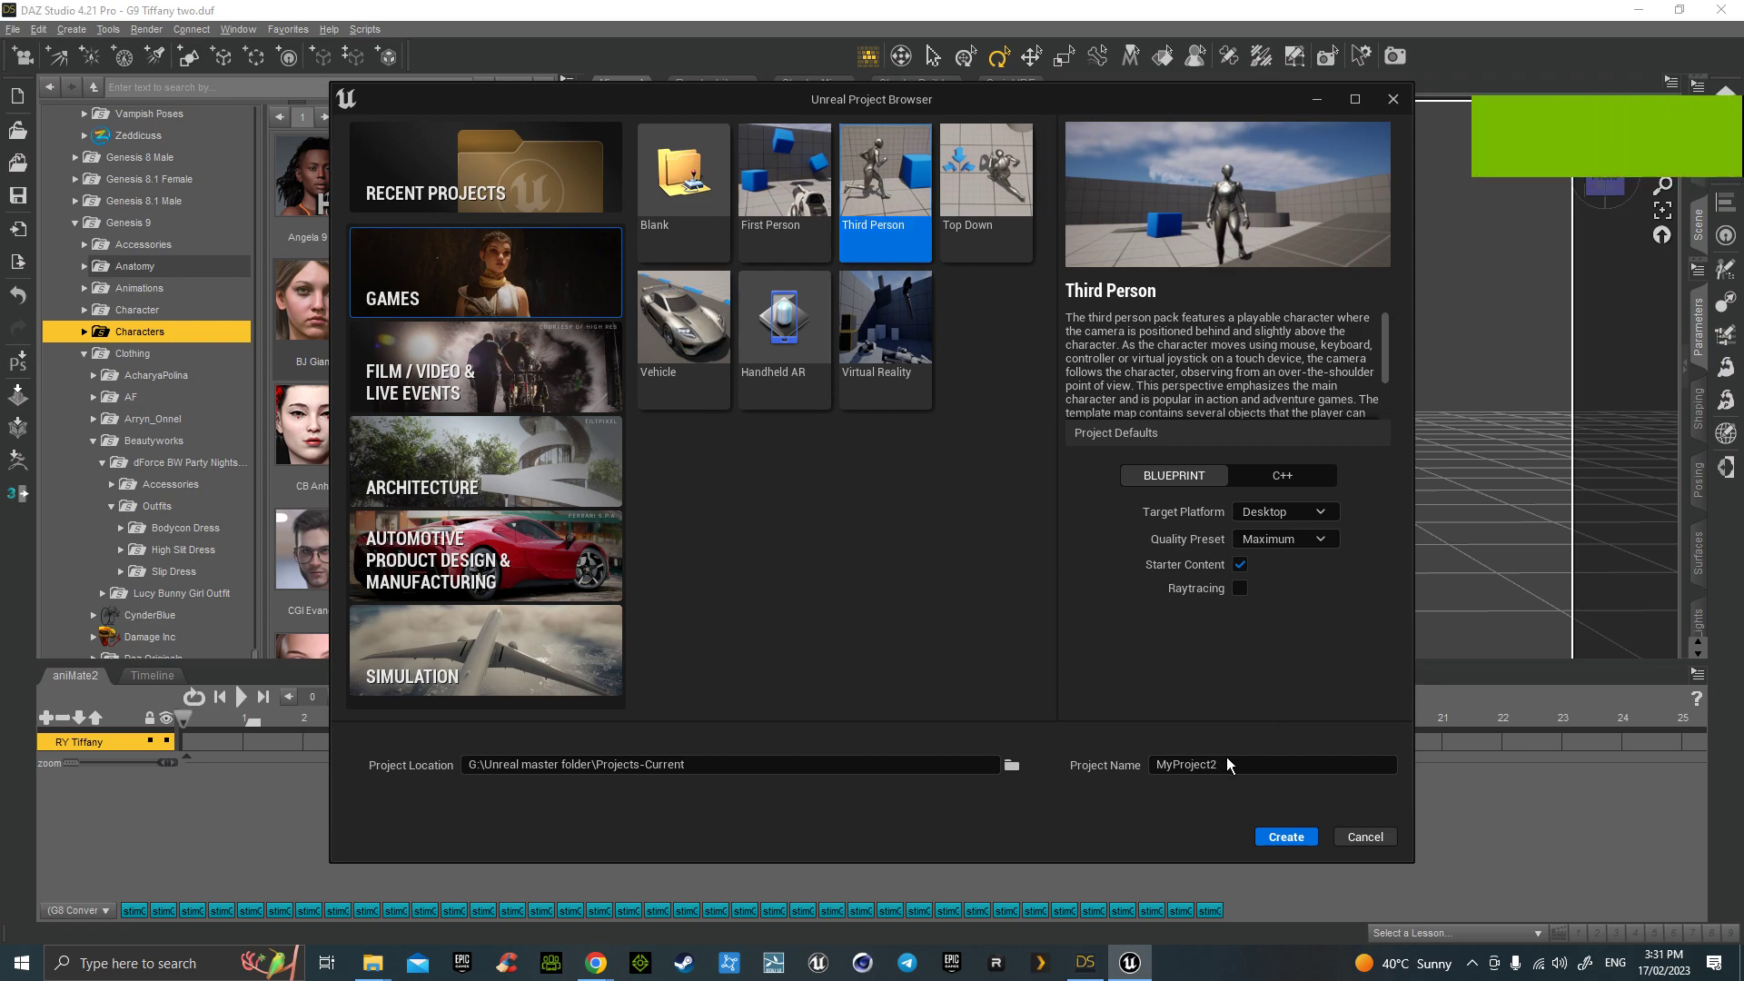
{"action": "left_click_drag", "start_coordinate": [1231, 765], "coordinate": [1152, 767]}
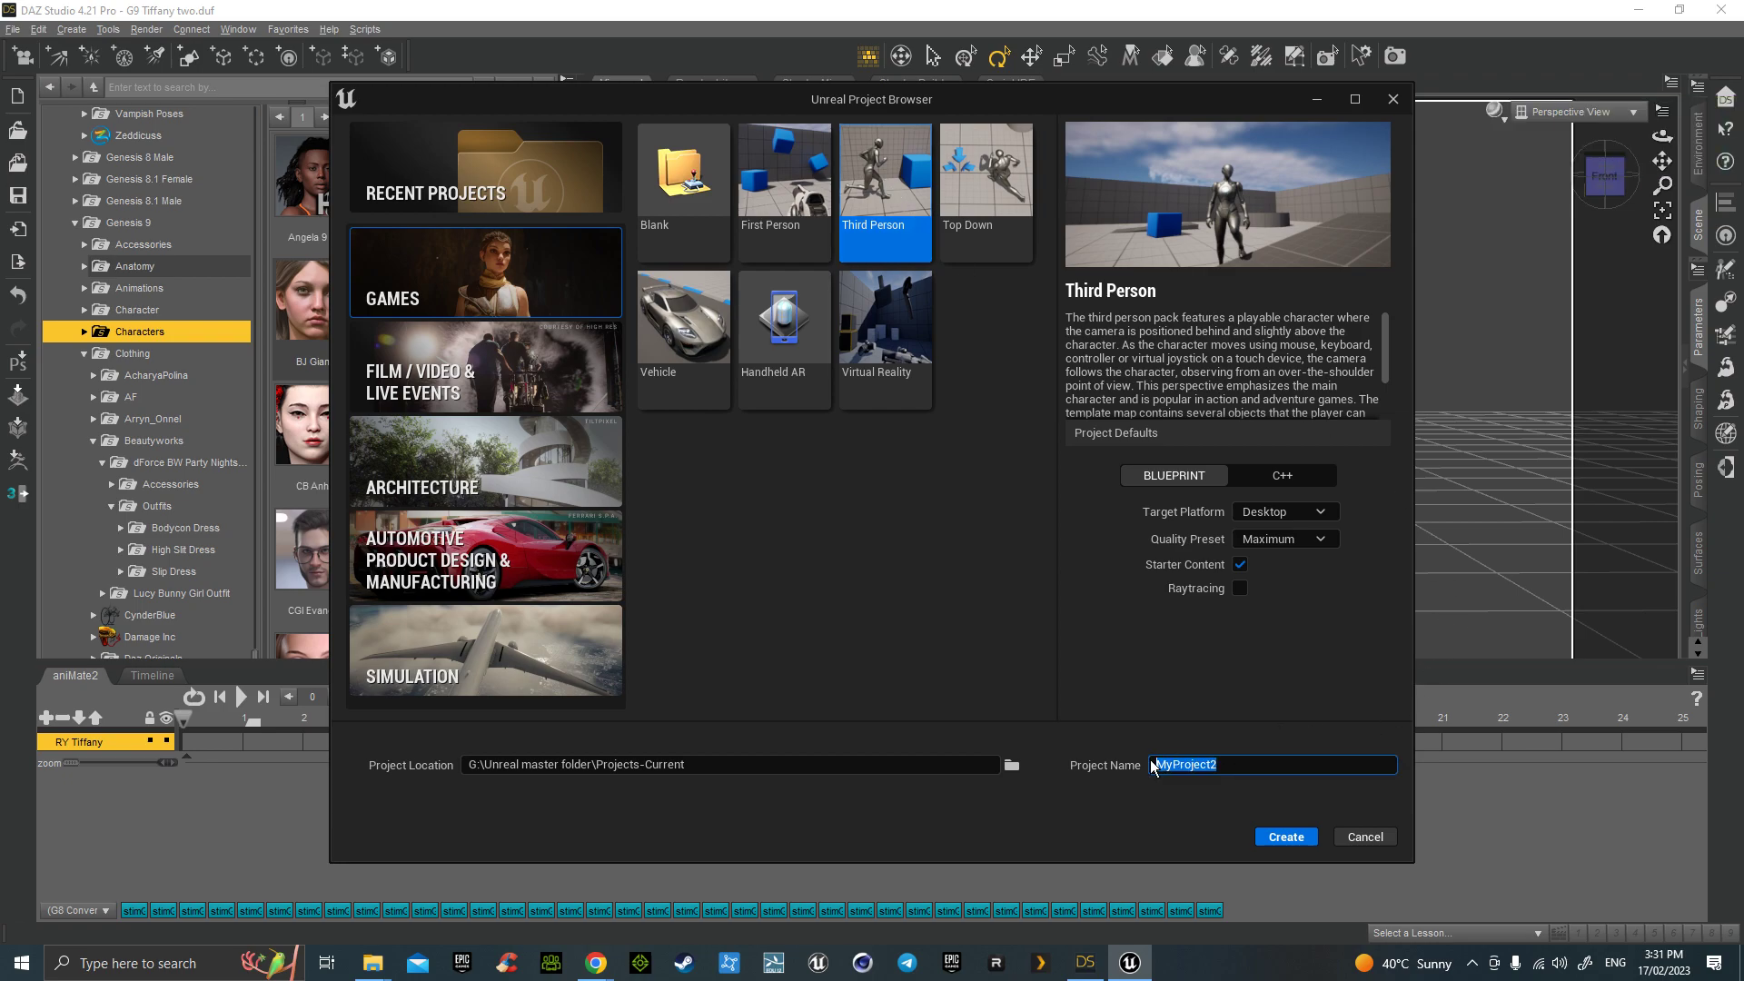
{"action": "type", "text": "G9to51"}
{"action": "left_click", "coordinate": [1299, 844]}
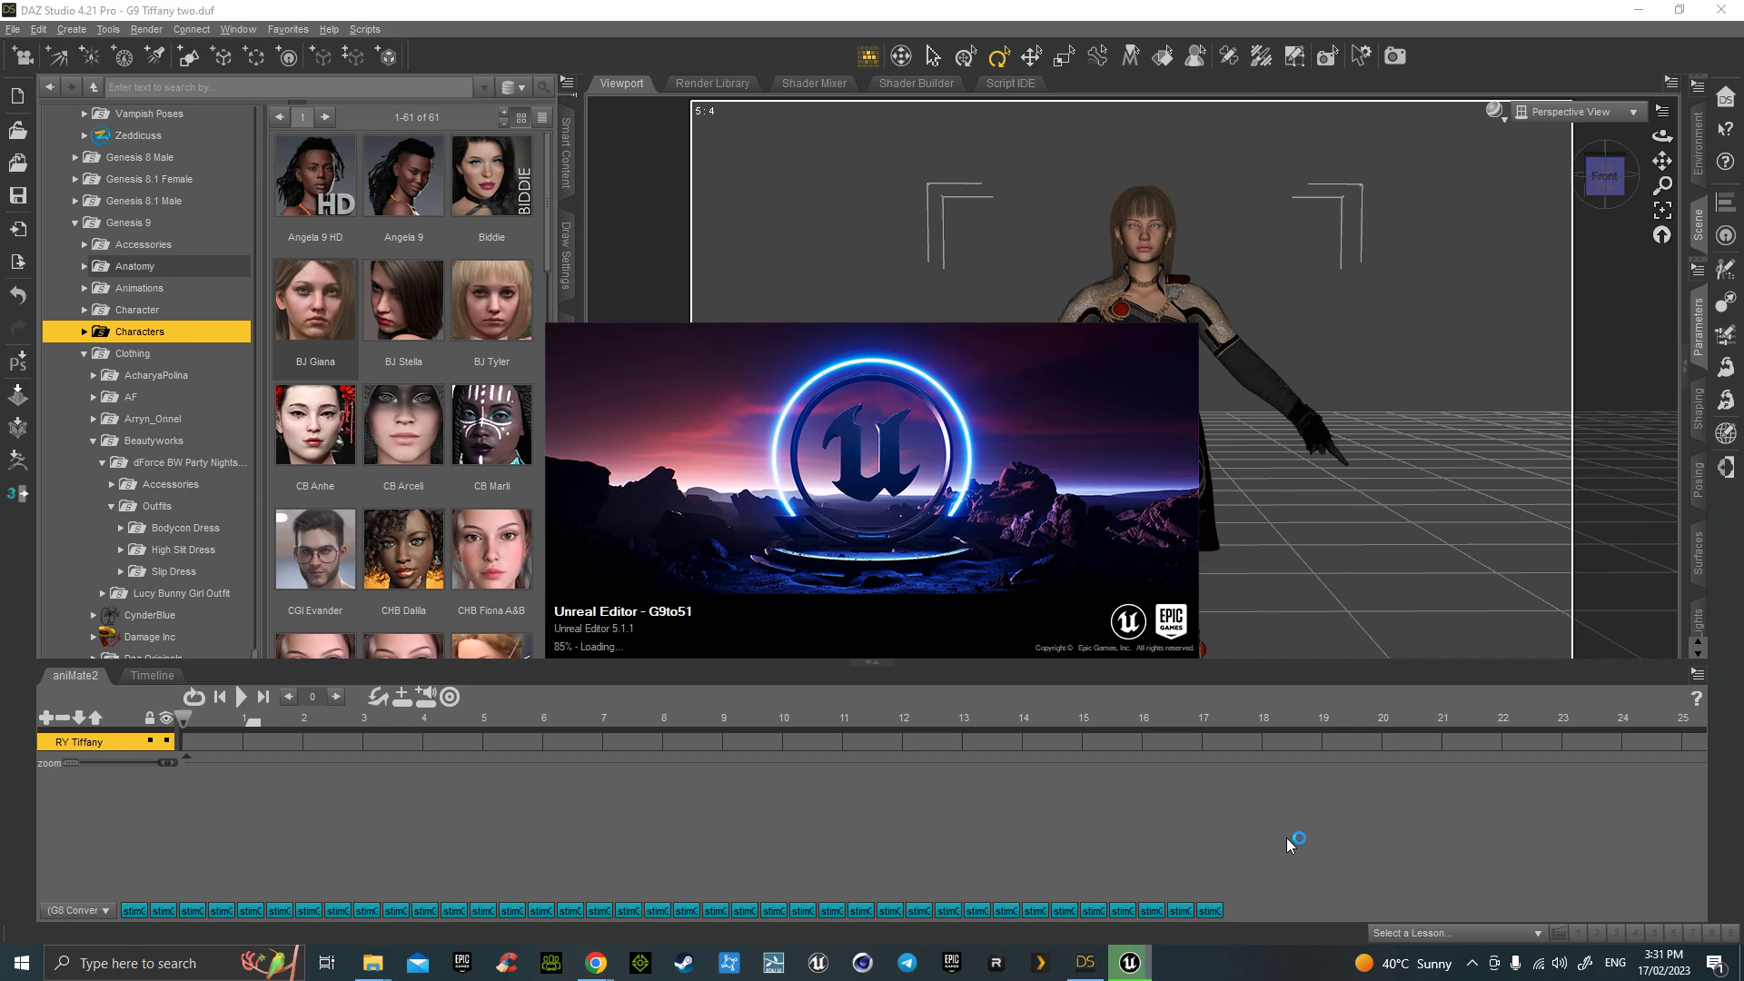
{"action": "left_click", "coordinate": [645, 808]}
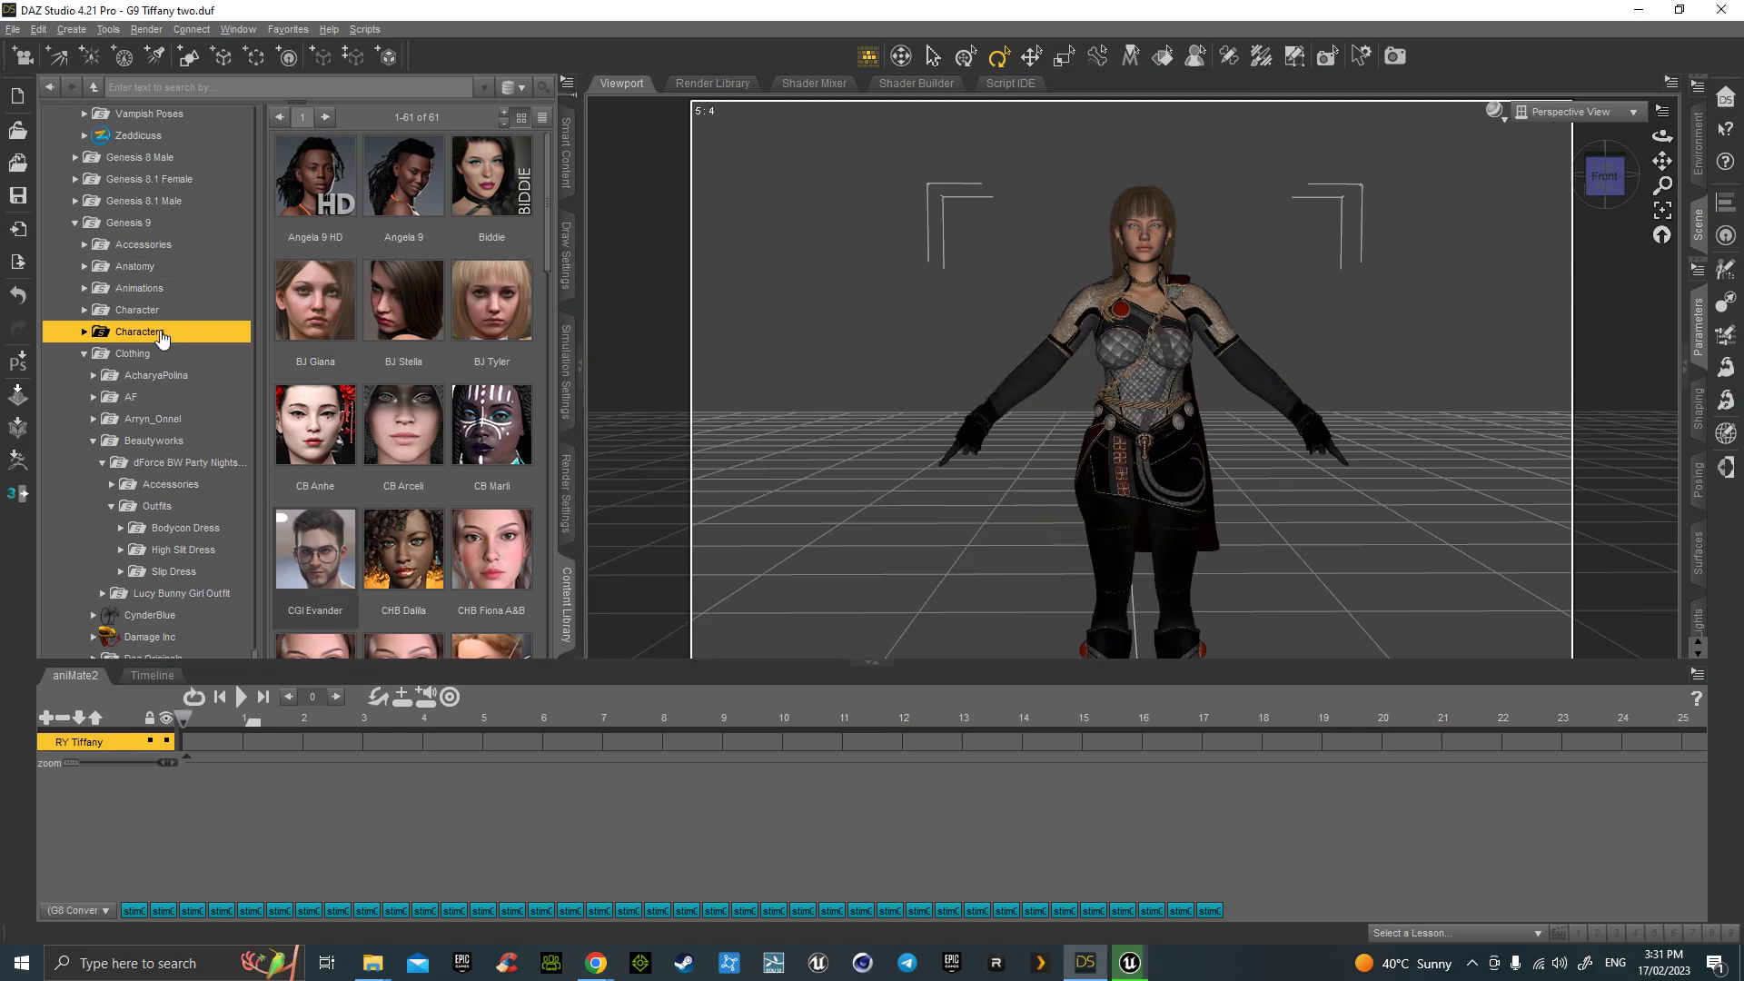
{"action": "left_click", "coordinate": [14, 30]}
{"action": "mouse_move", "coordinate": [69, 262]}
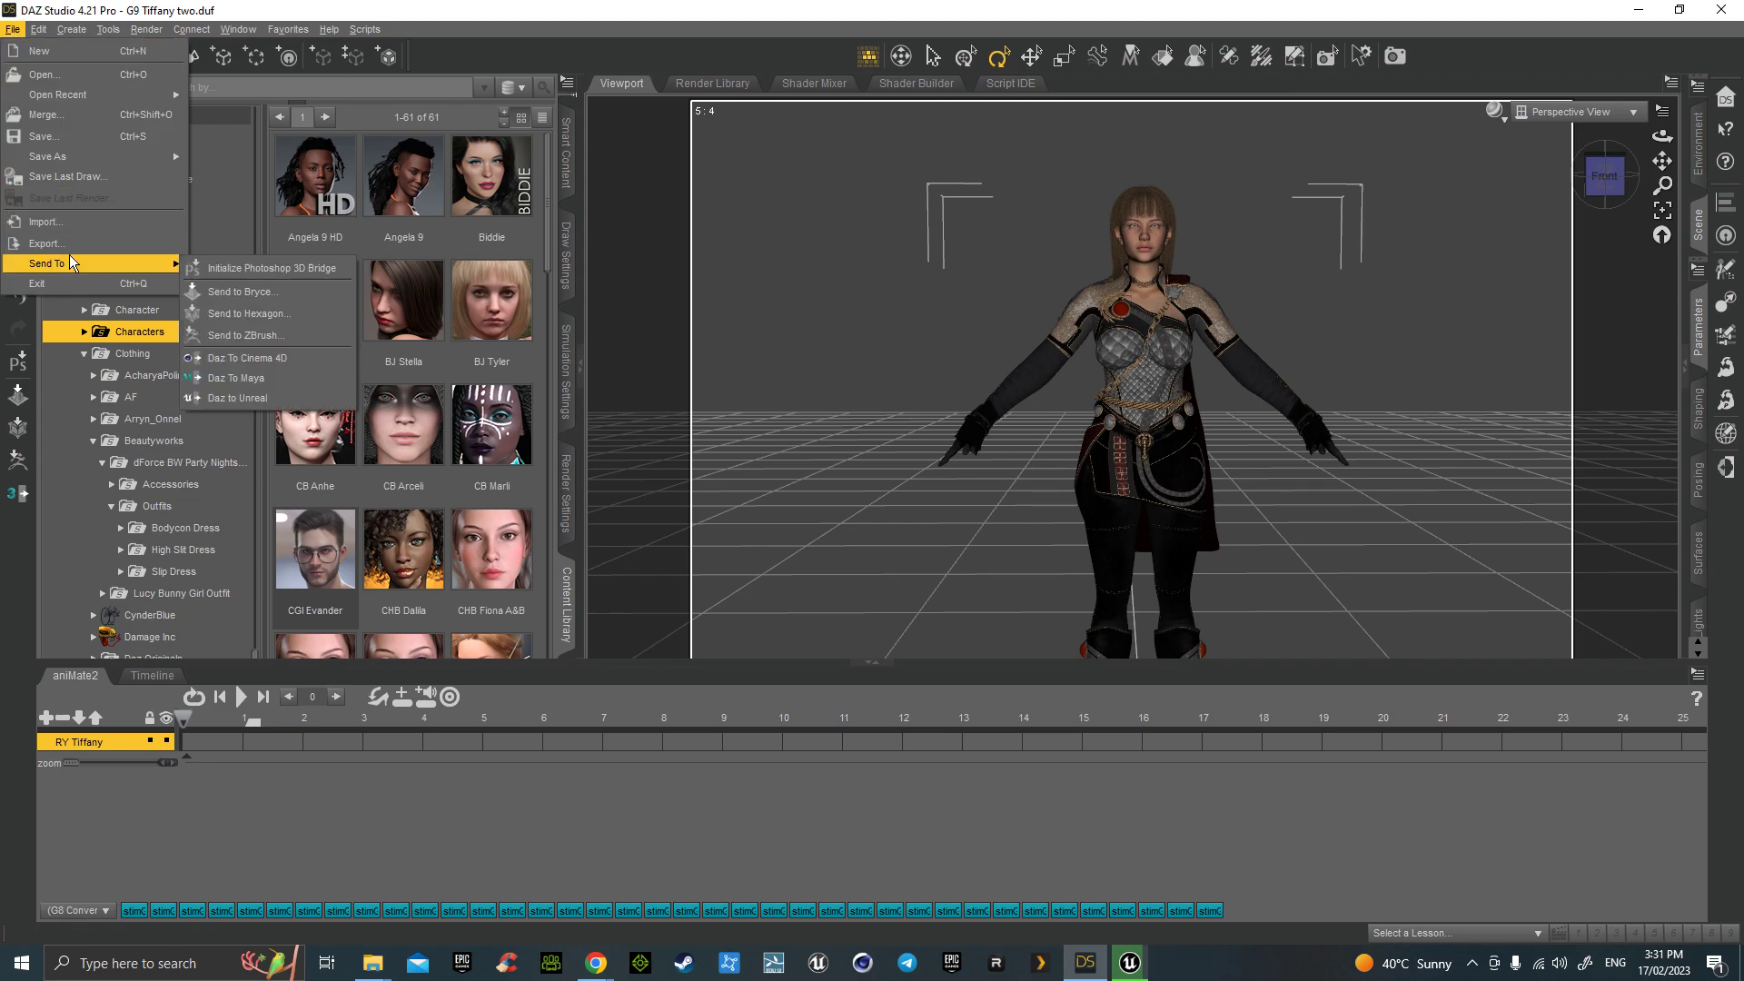
{"action": "left_click", "coordinate": [272, 401]}
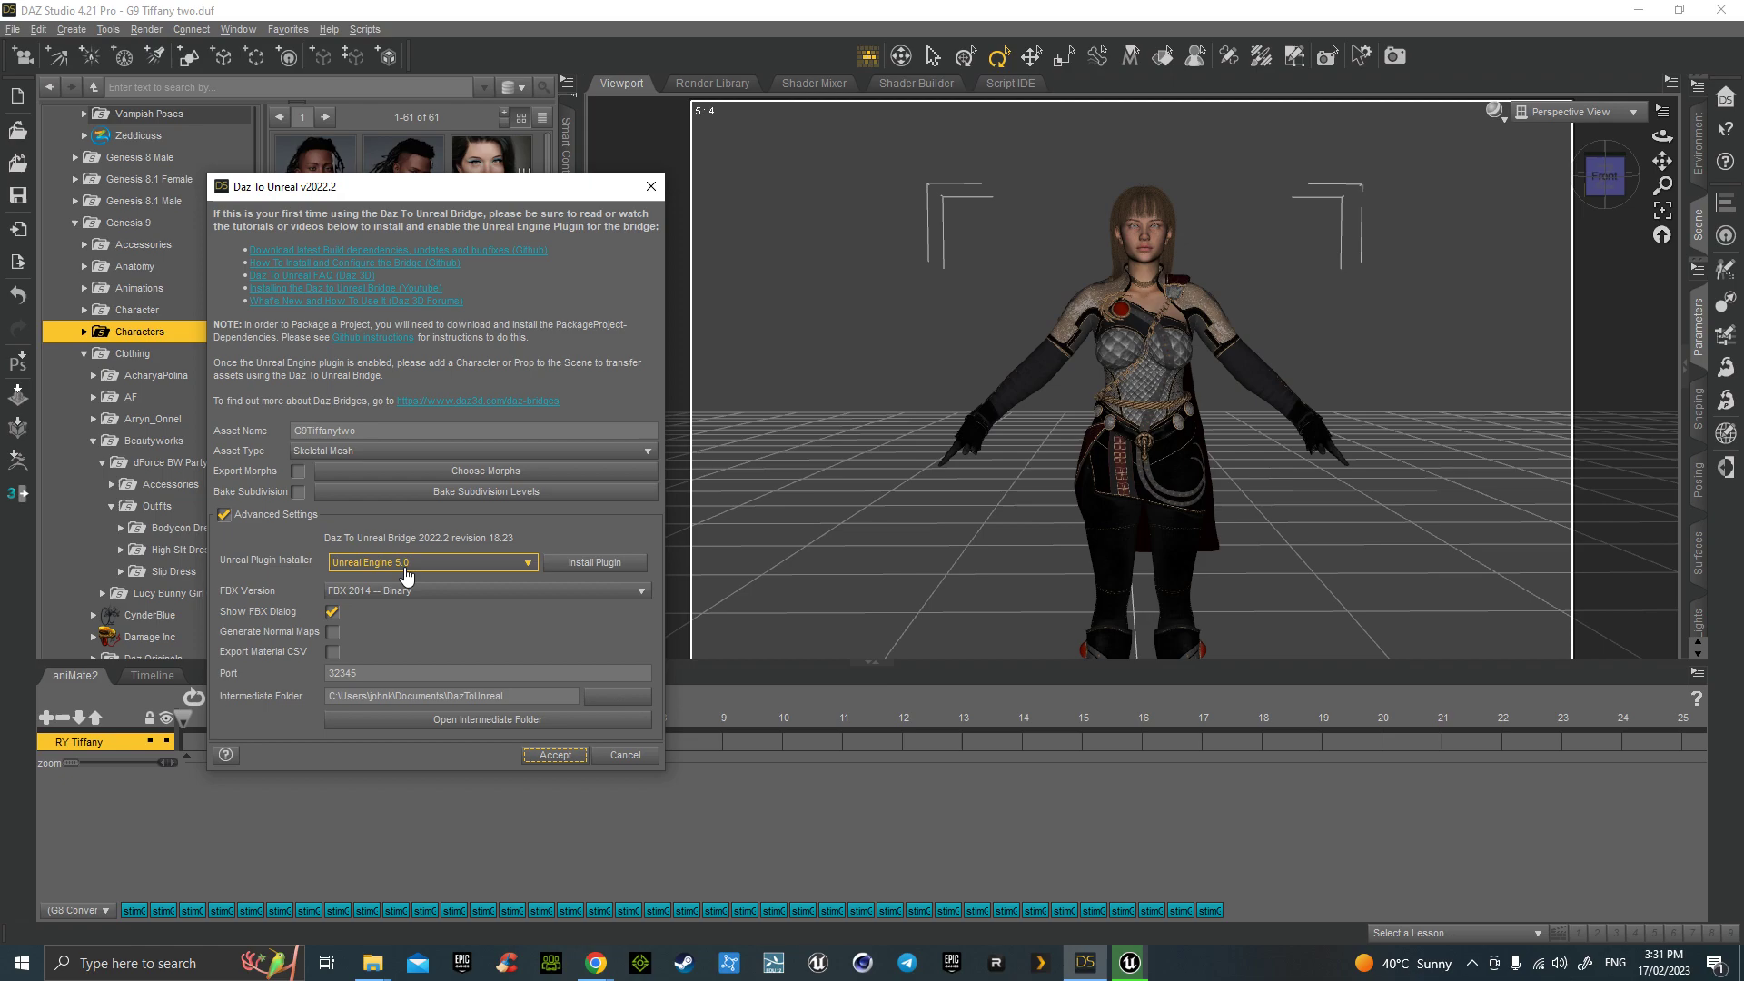
{"action": "left_click", "coordinate": [601, 566]}
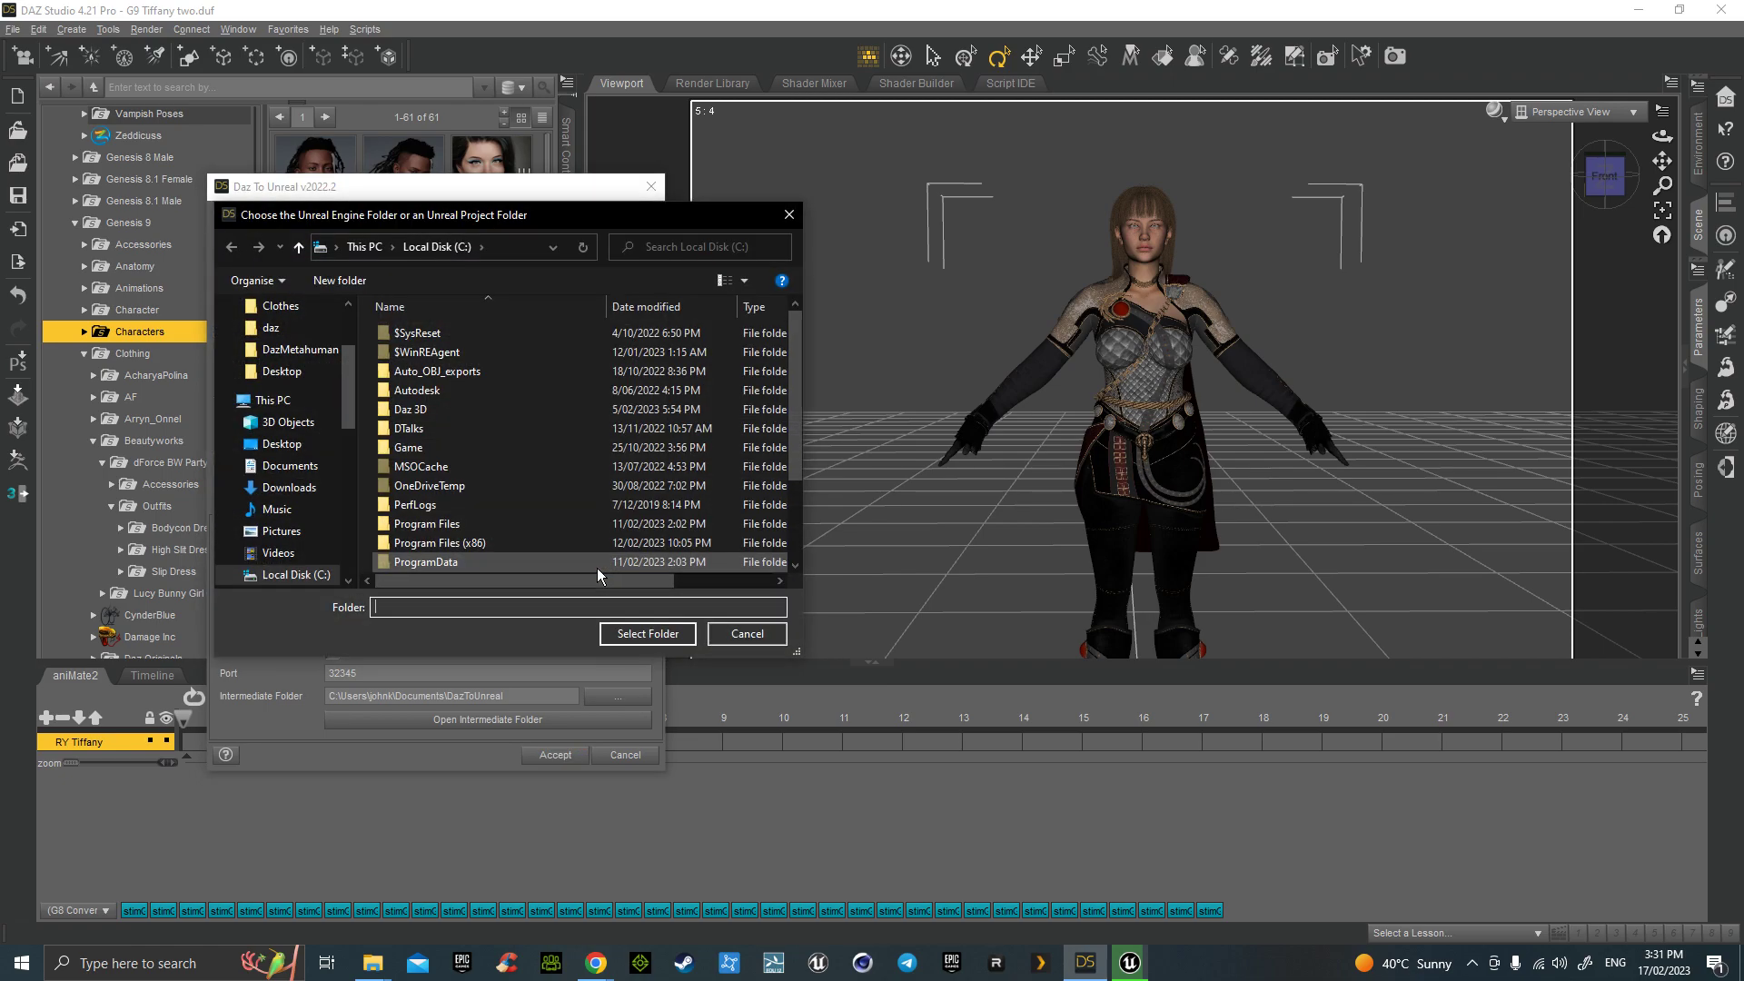
{"action": "left_click", "coordinate": [434, 526]}
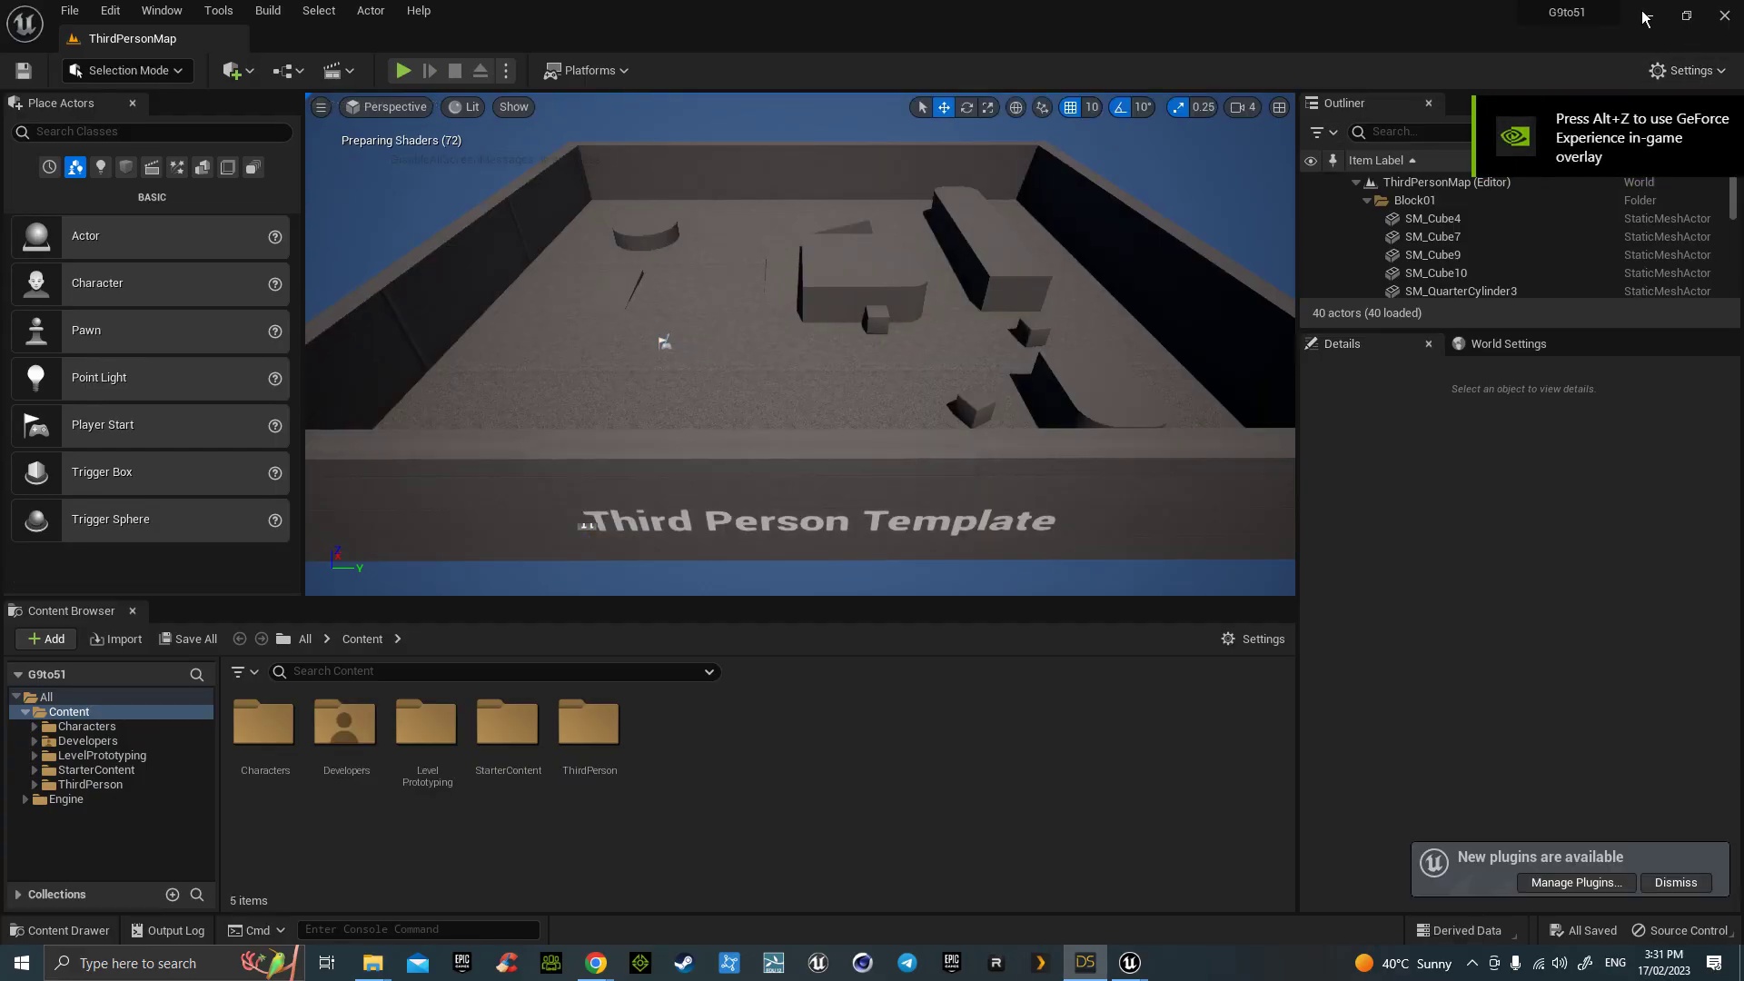
{"action": "left_click", "coordinate": [1645, 17]}
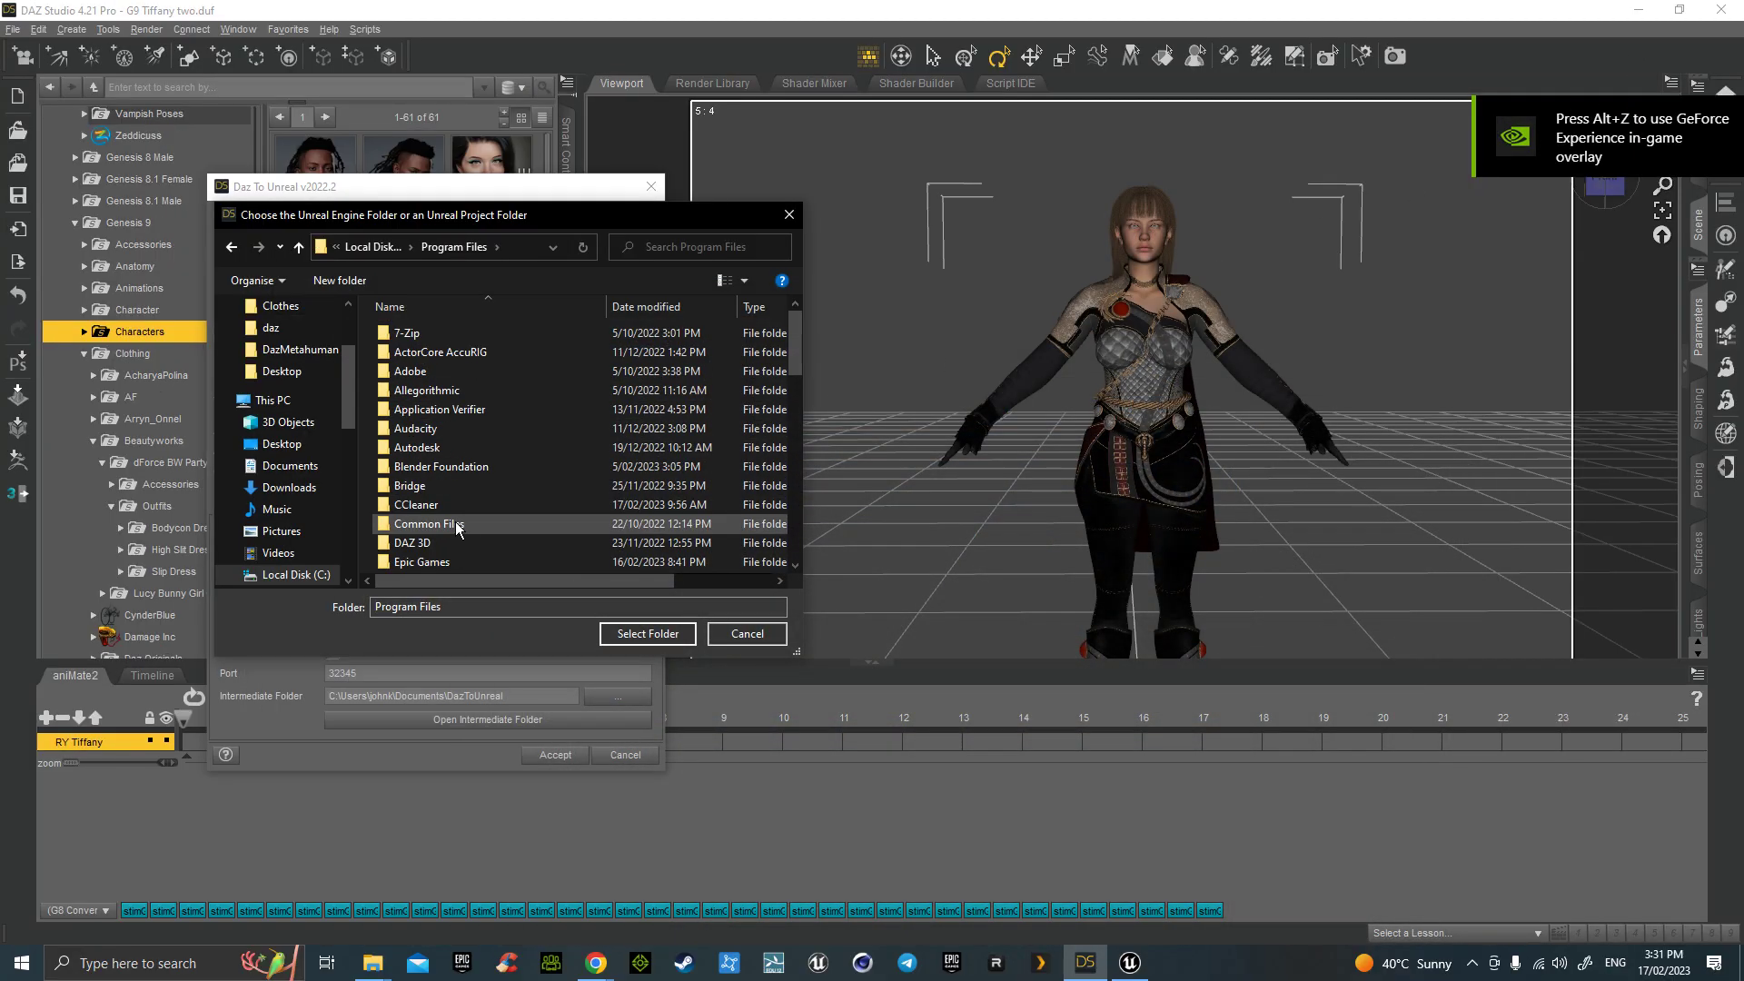
{"action": "double_click", "coordinate": [444, 562]}
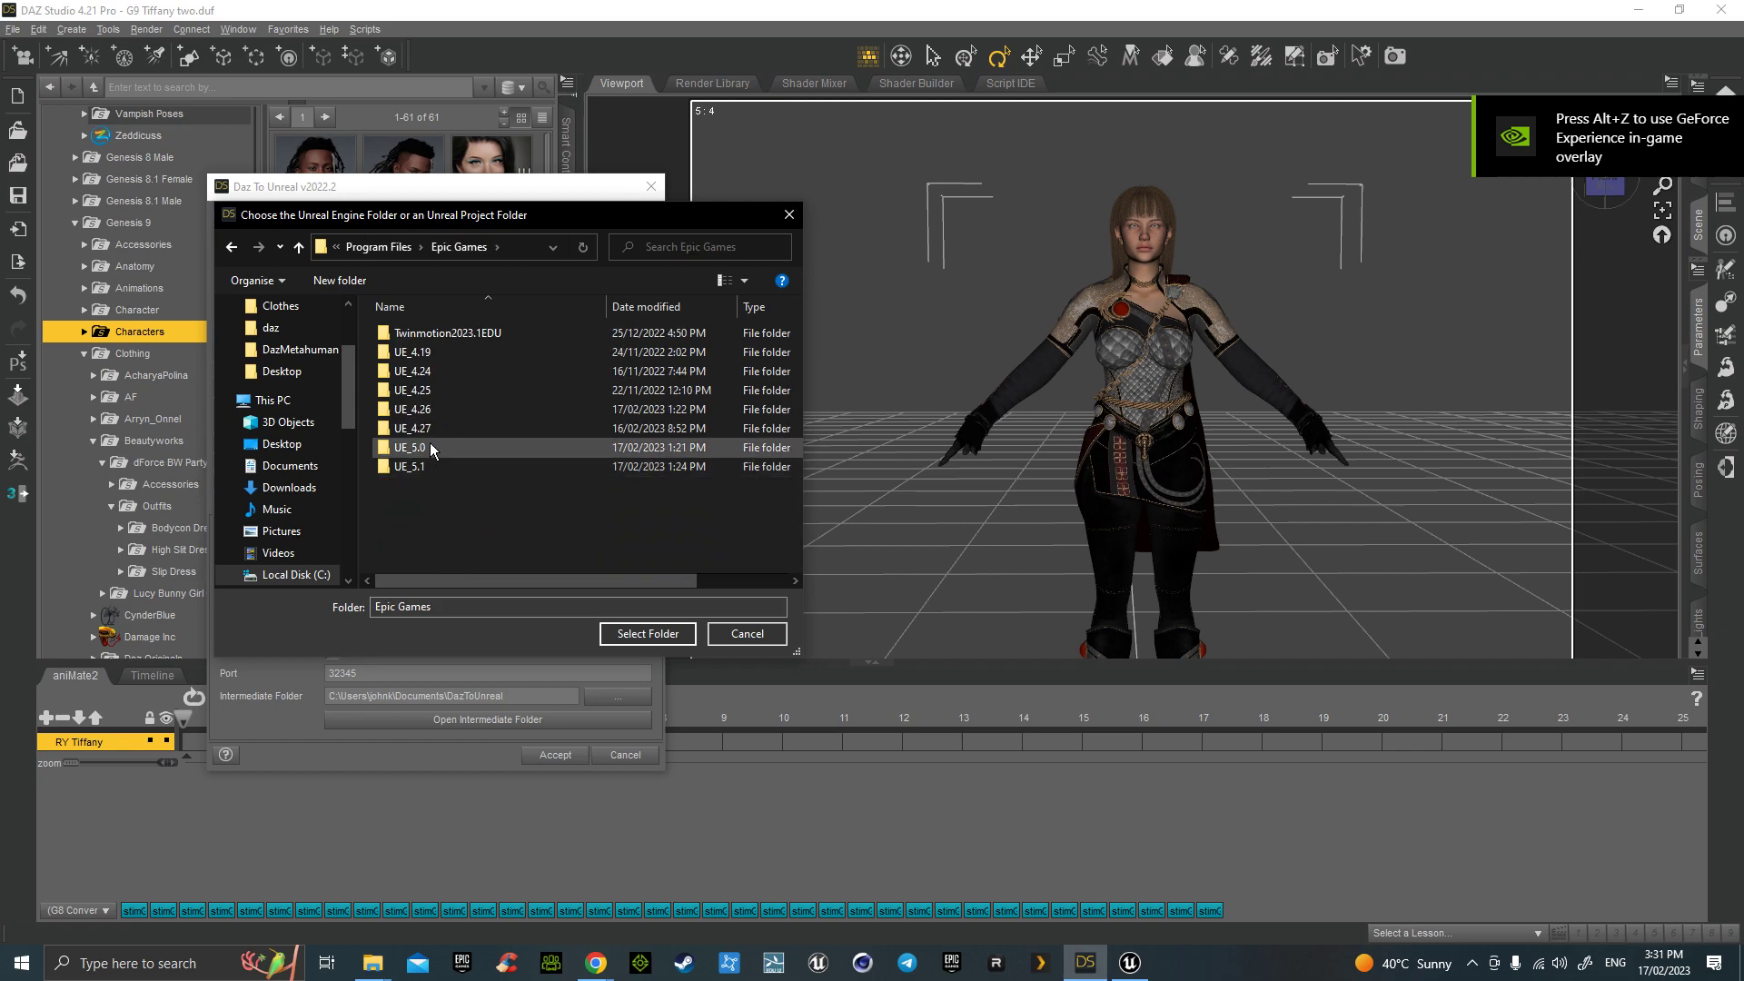
{"action": "double_click", "coordinate": [432, 465]}
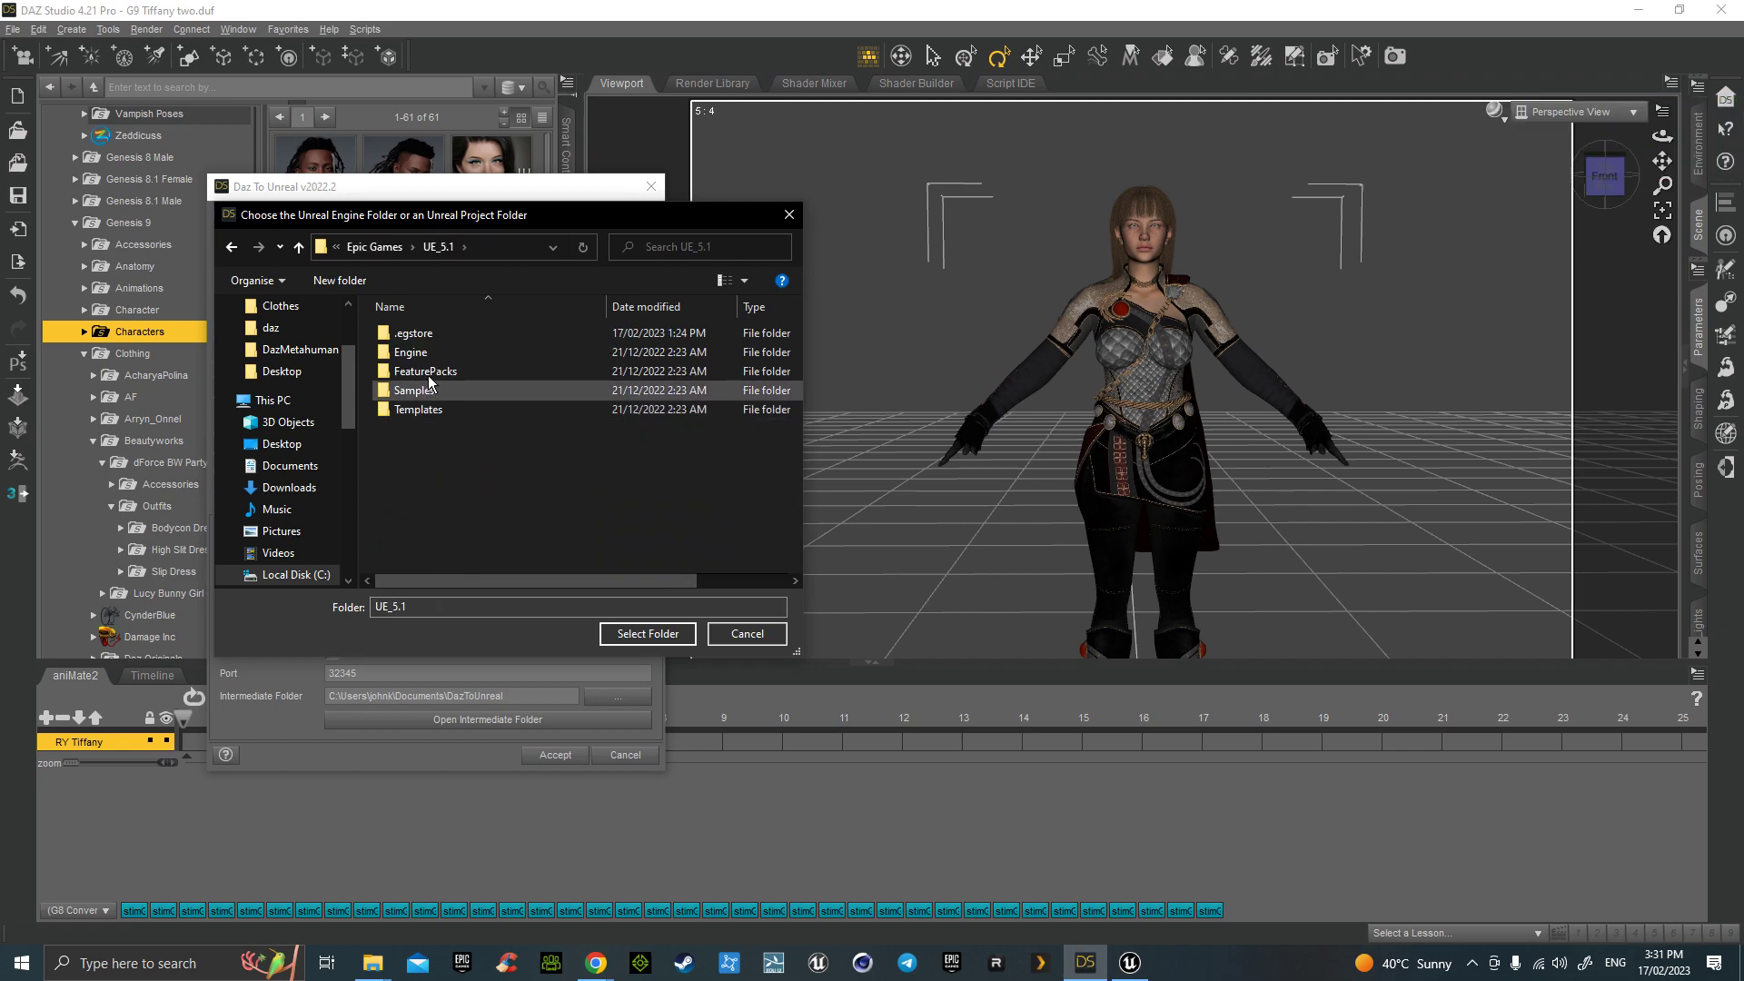
{"action": "double_click", "coordinate": [427, 356]}
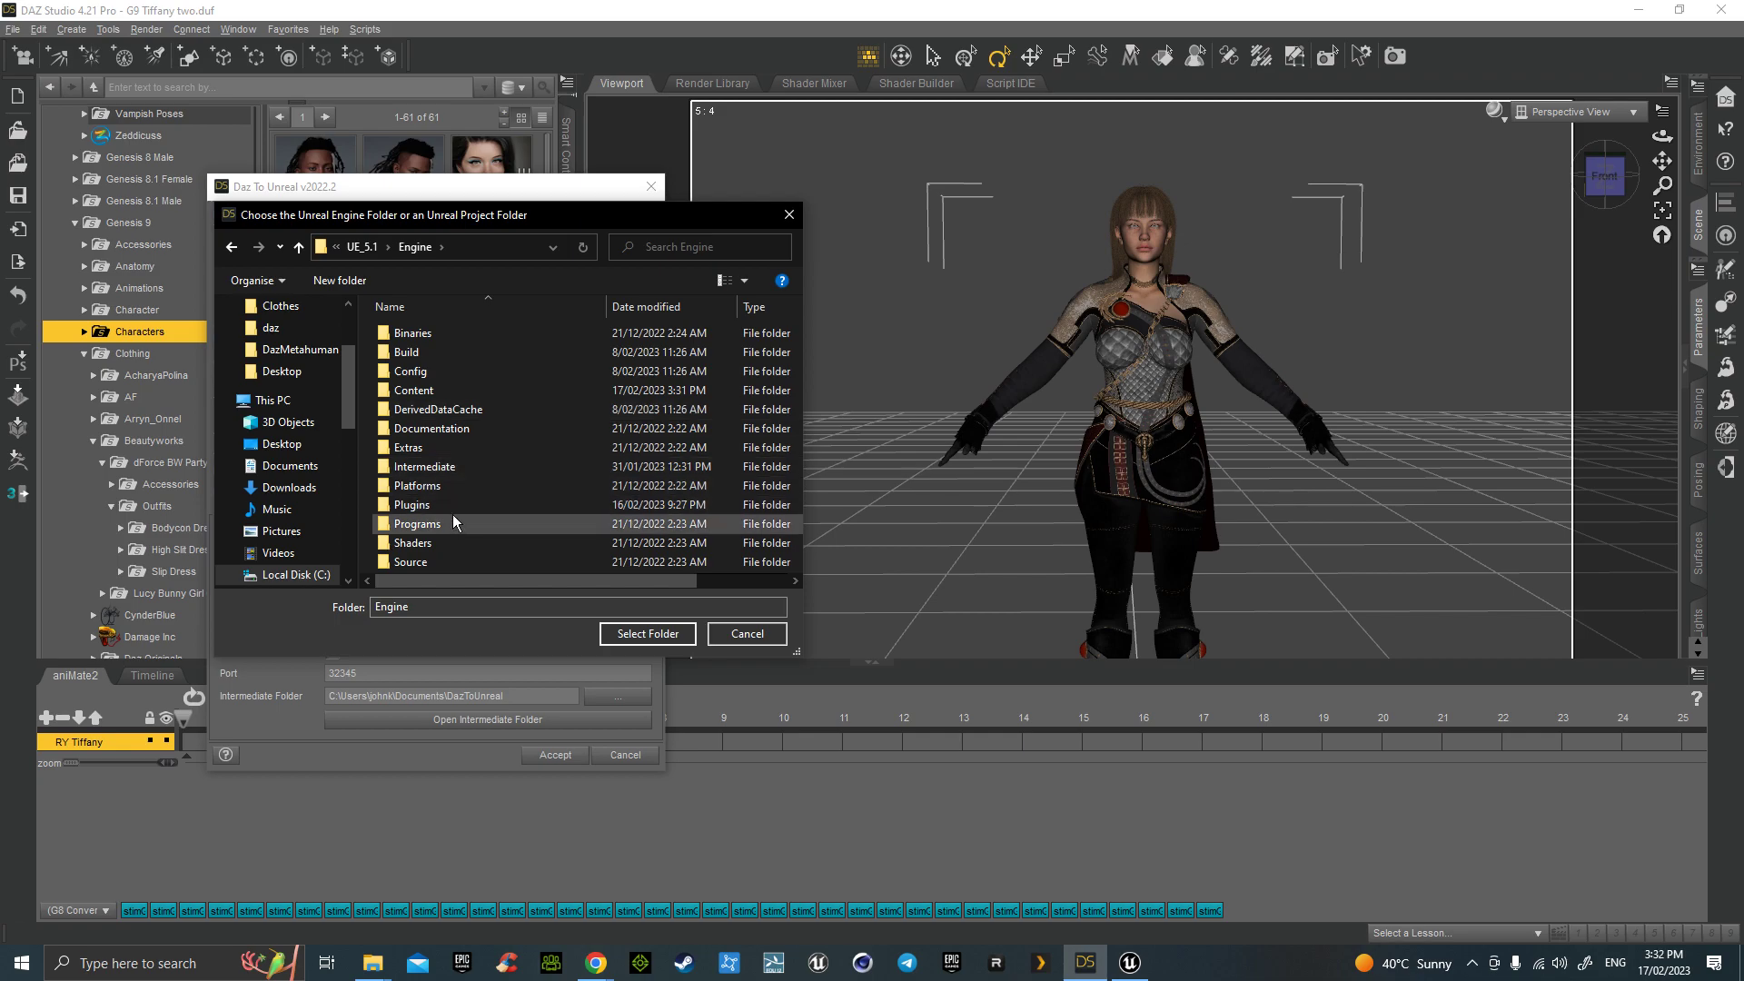
{"action": "left_click", "coordinate": [747, 634]}
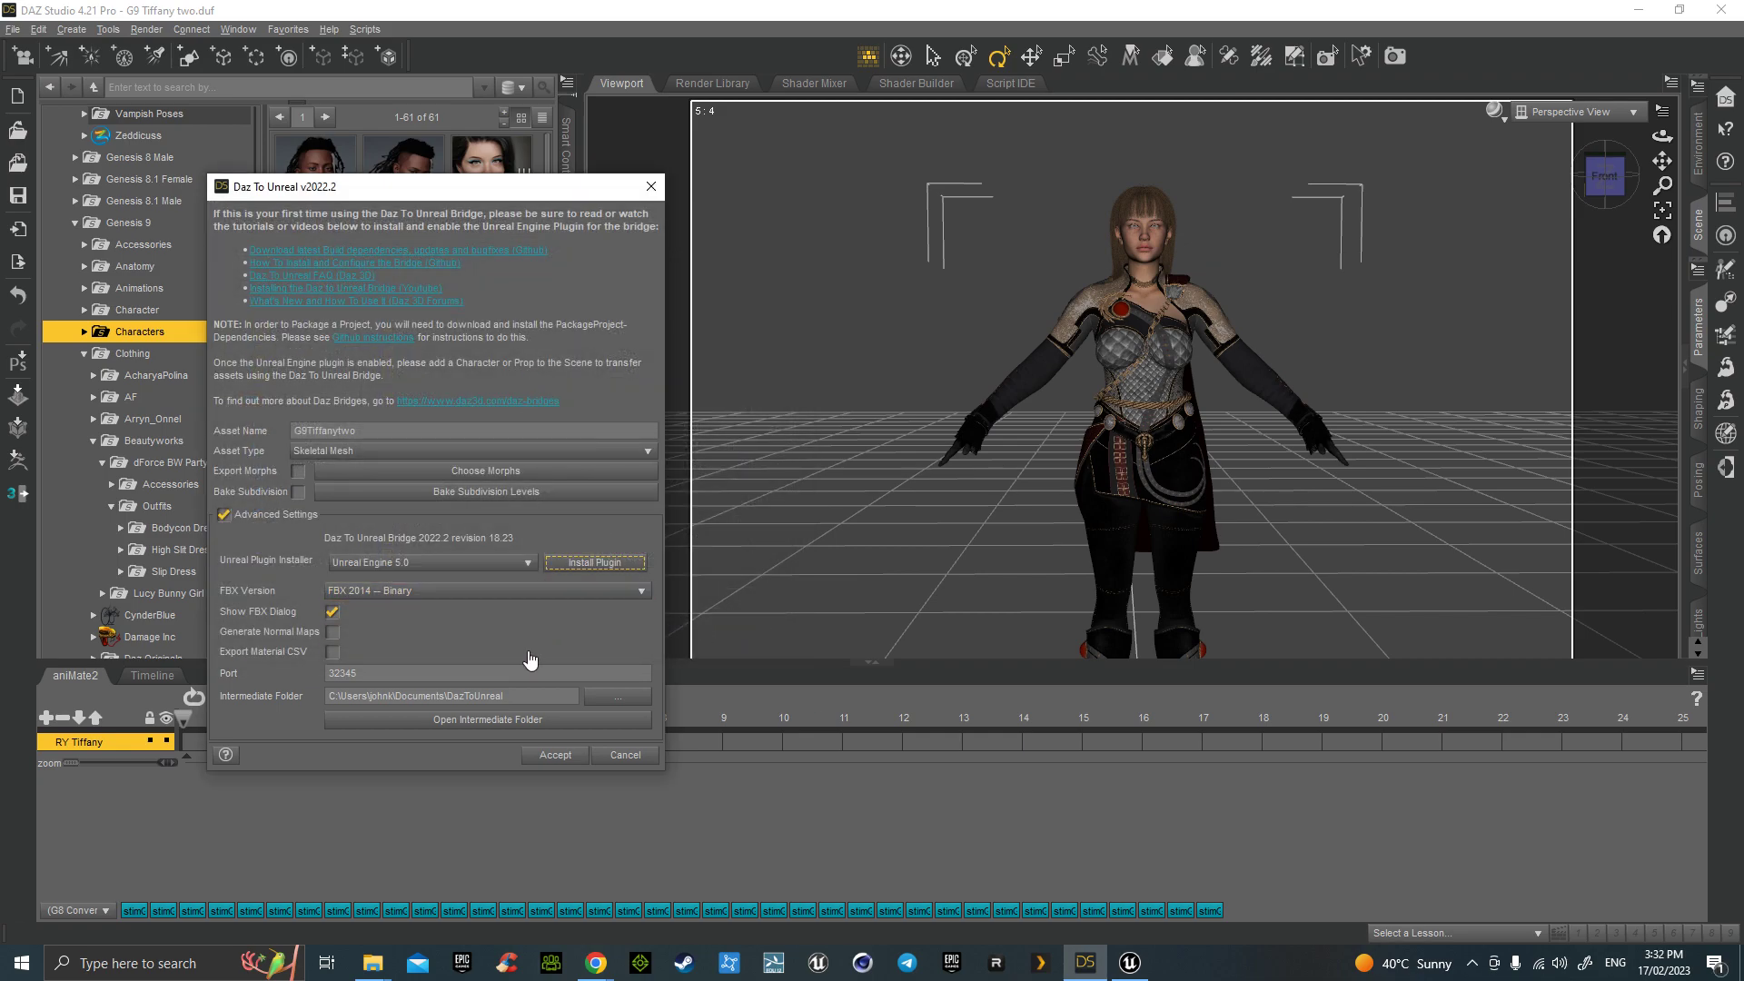
{"action": "left_click", "coordinate": [627, 757]}
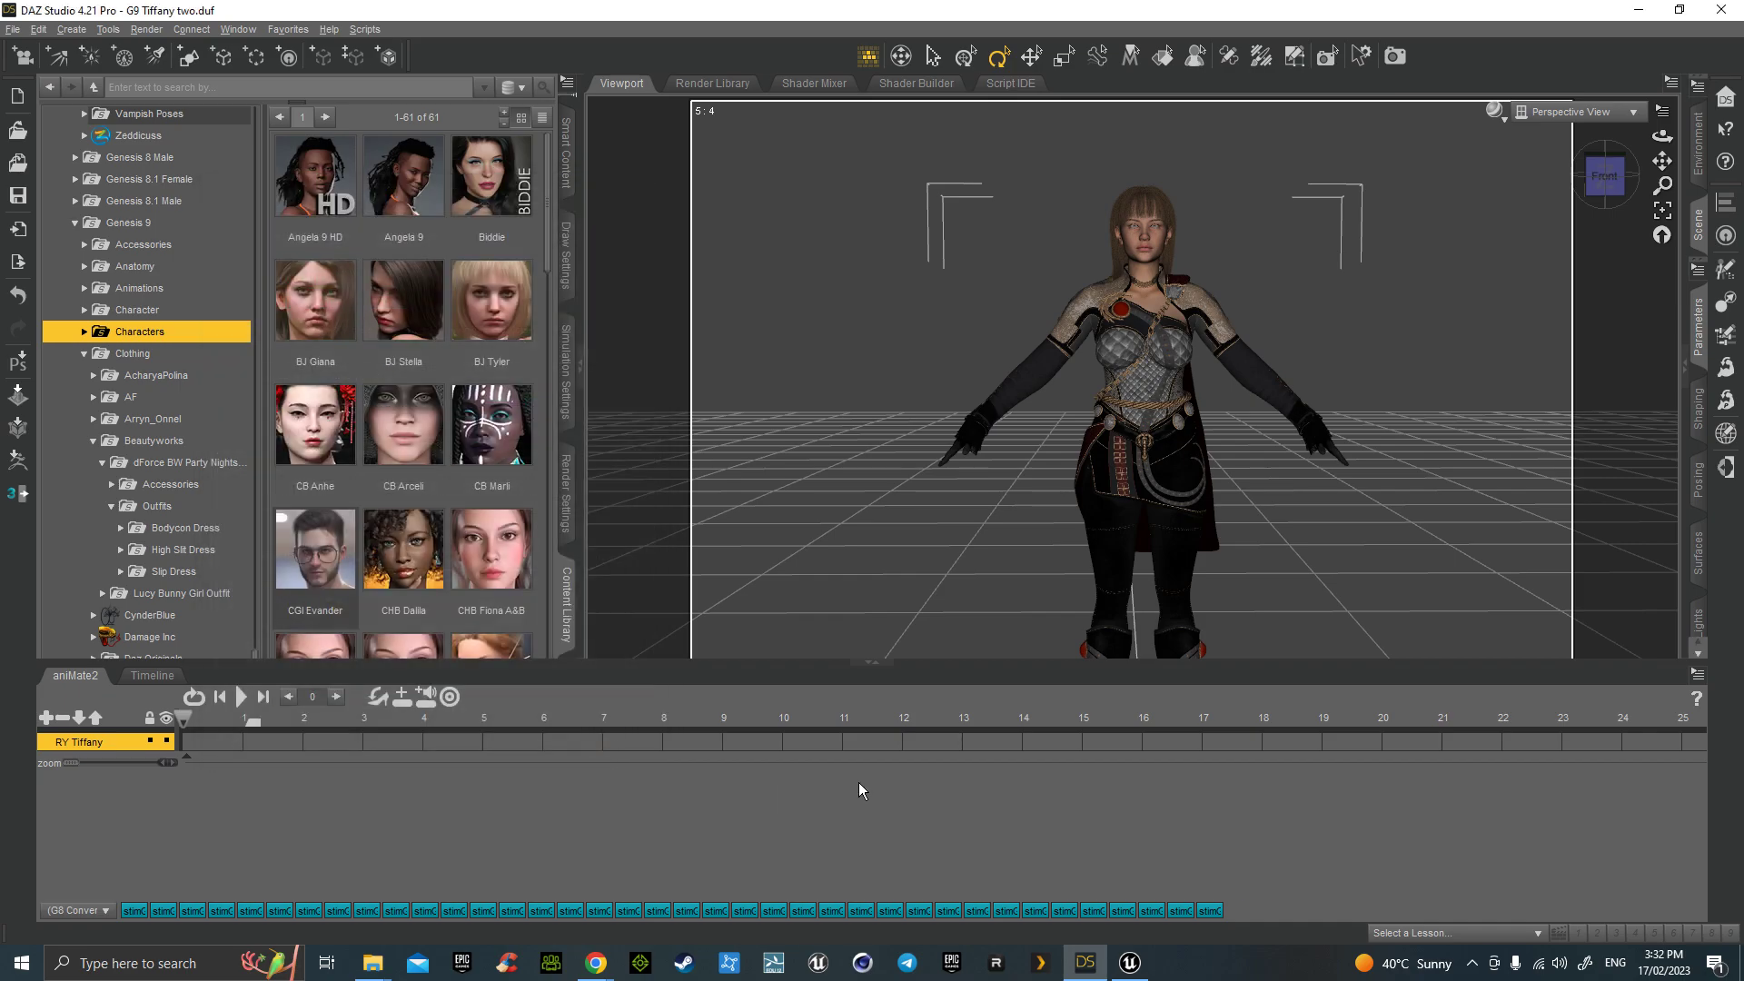
Step: Enable the DazToUnreal plugin under Other in the Plugins browser and restart the editor
{"action": "left_click", "coordinate": [1131, 964]}
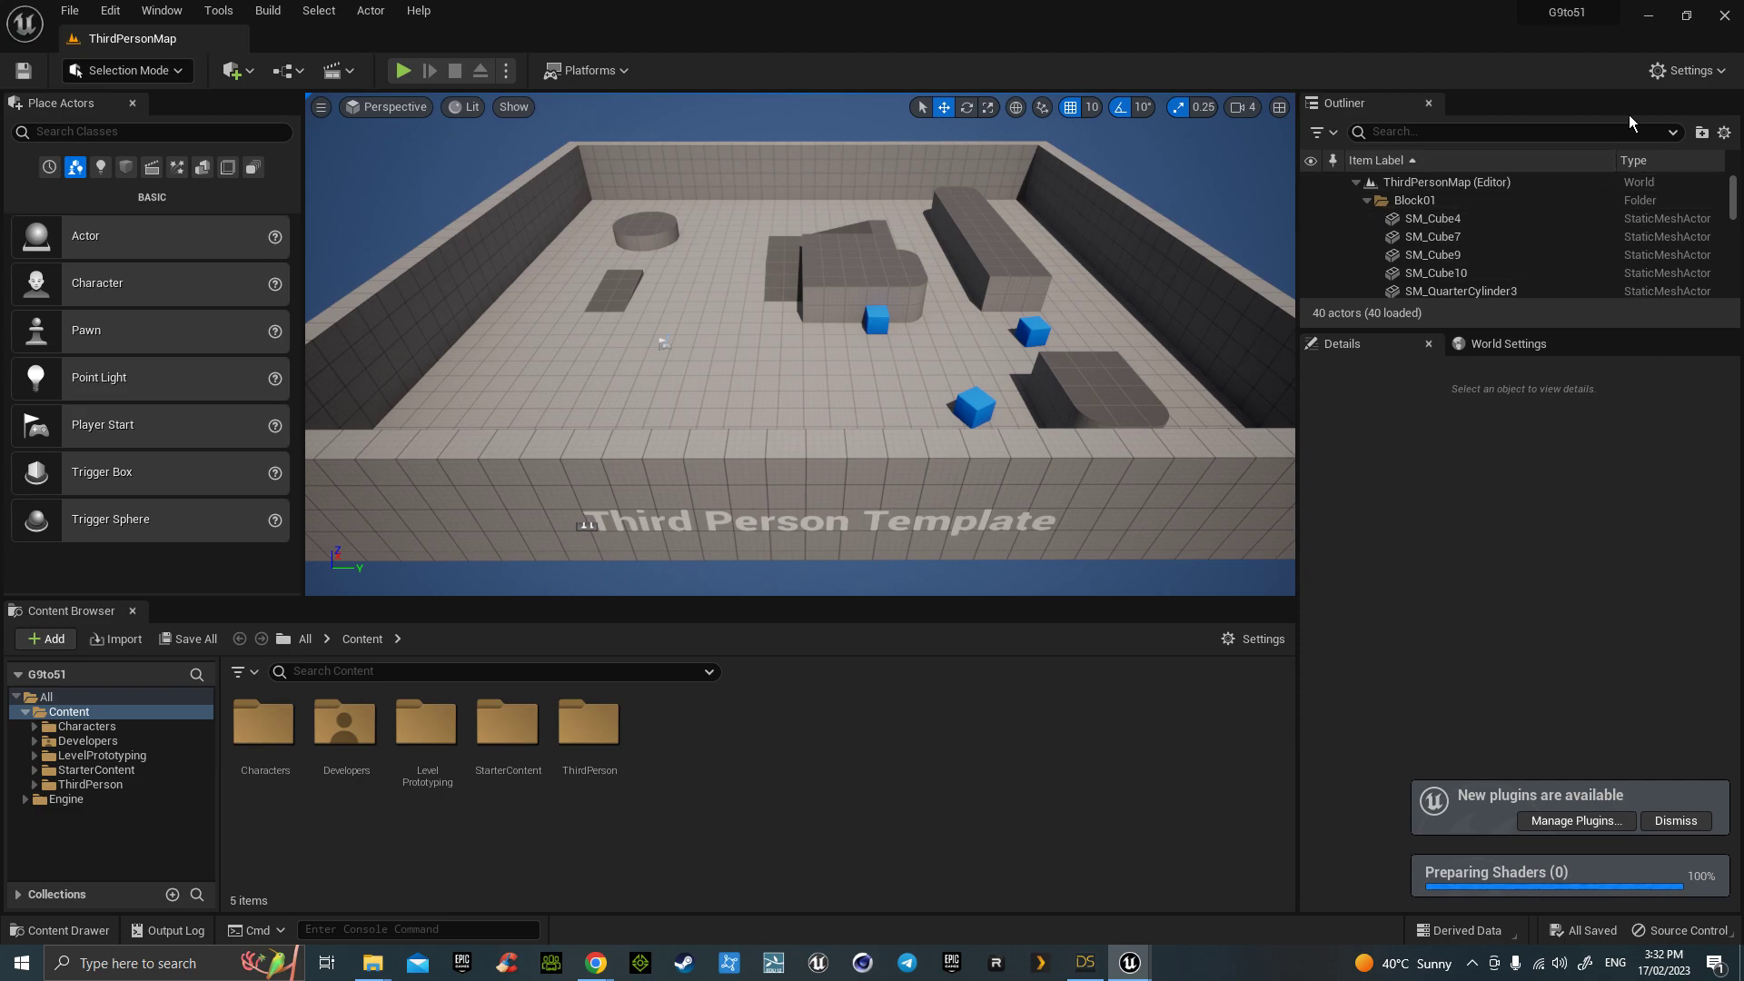
{"action": "left_click", "coordinate": [1686, 72]}
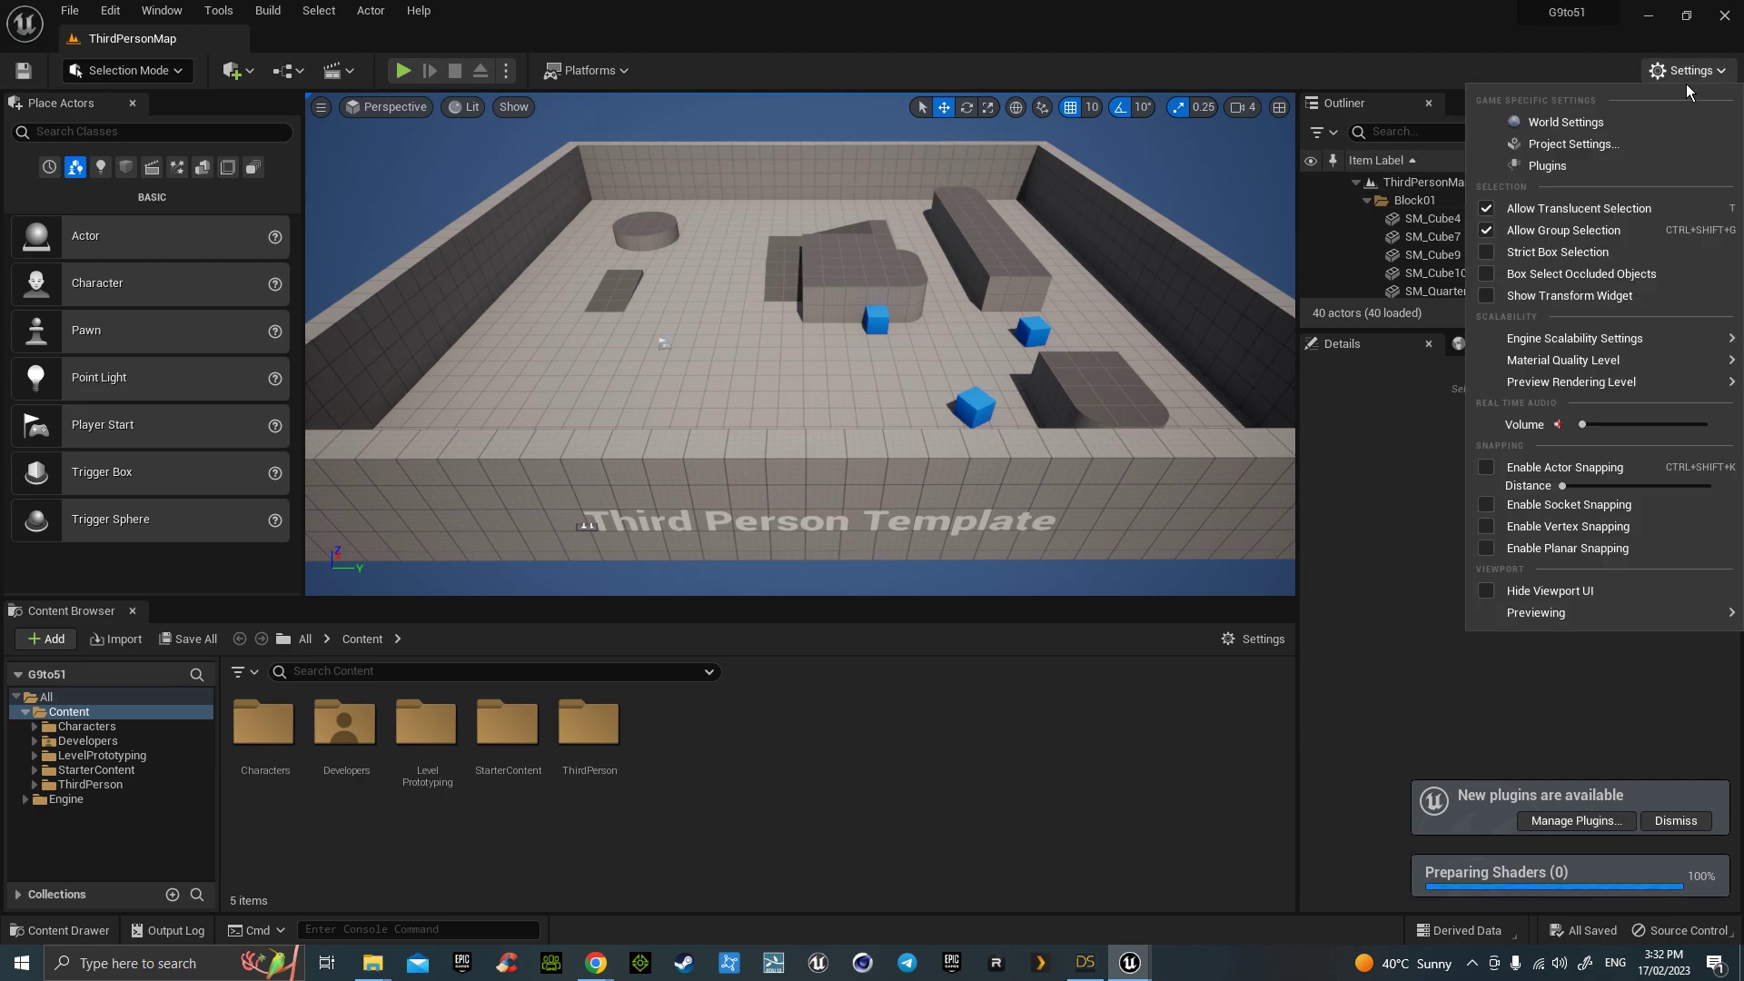
{"action": "left_click", "coordinate": [1576, 167]}
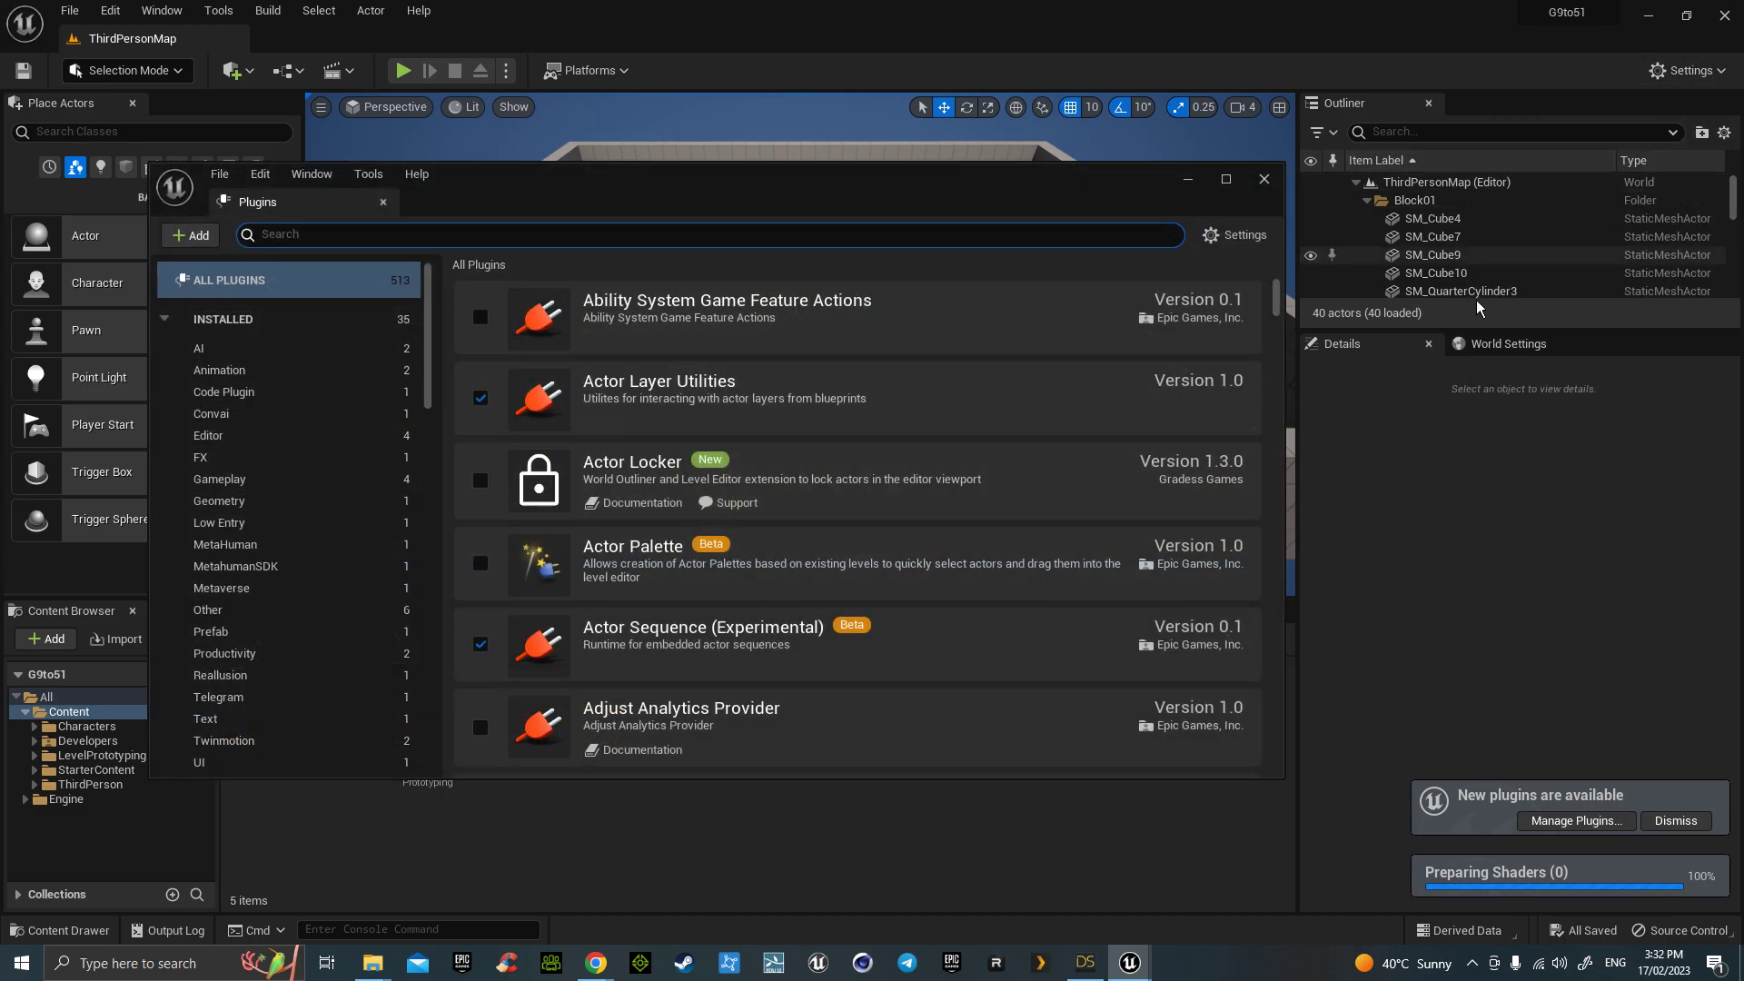
{"action": "left_click", "coordinate": [263, 616]}
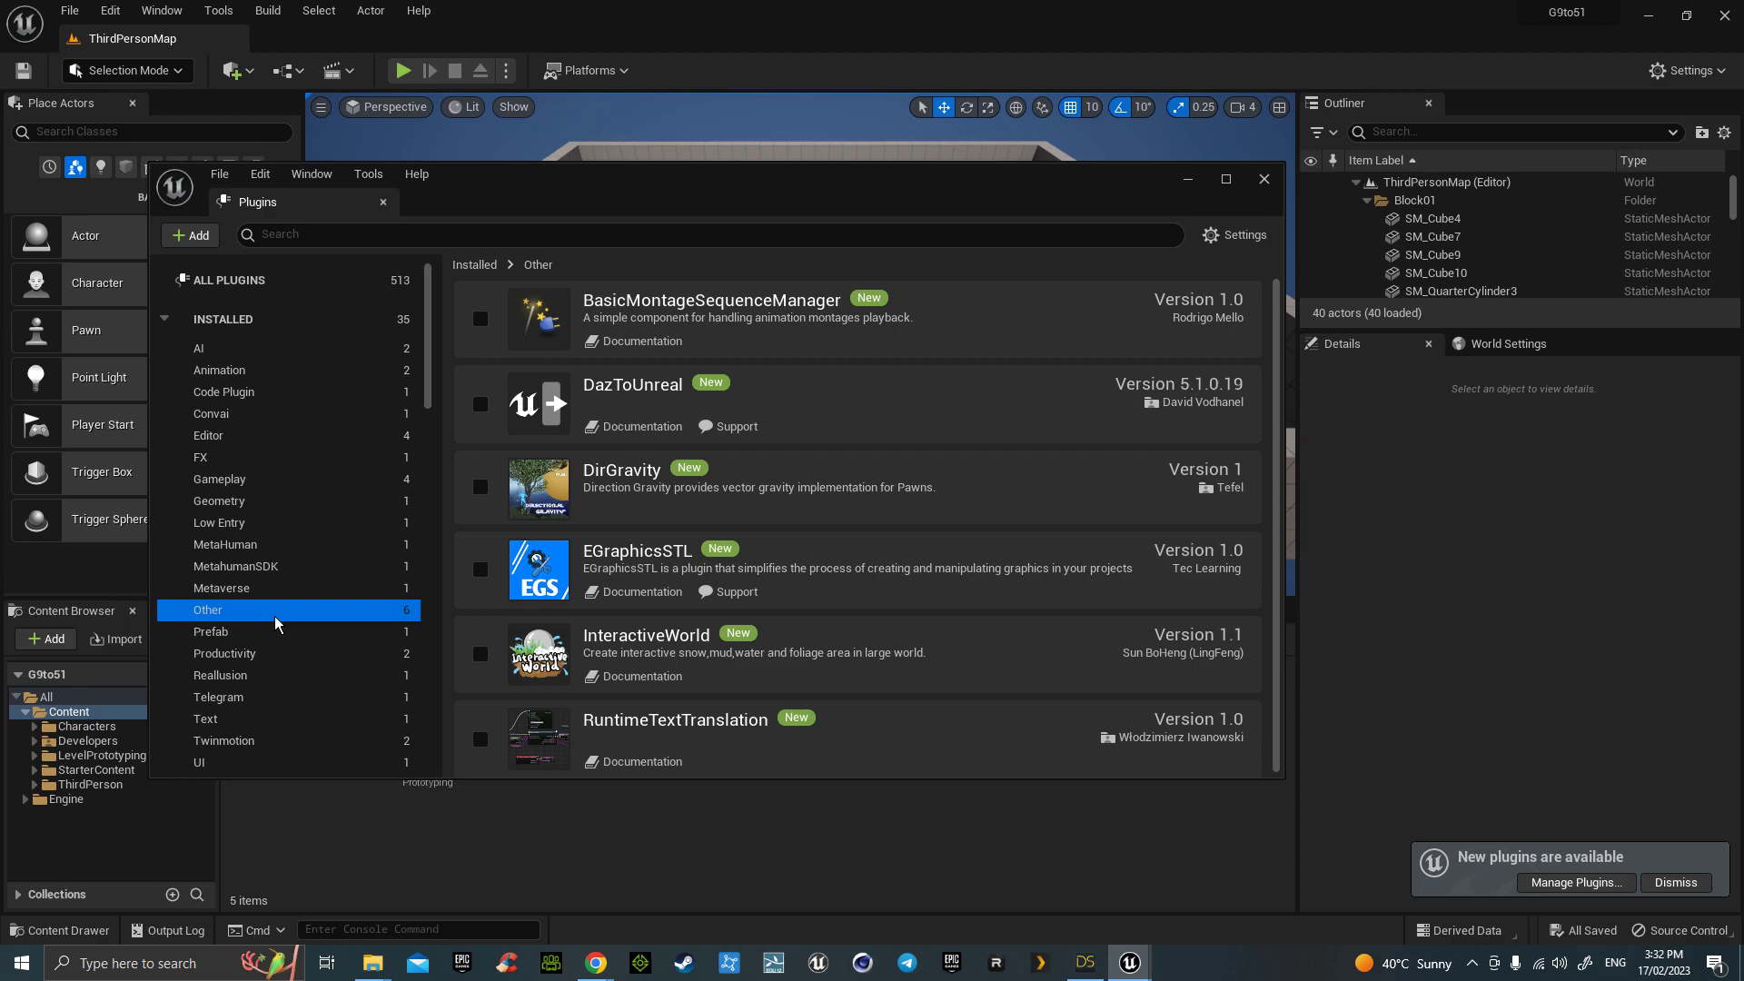
{"action": "left_click", "coordinate": [480, 405]}
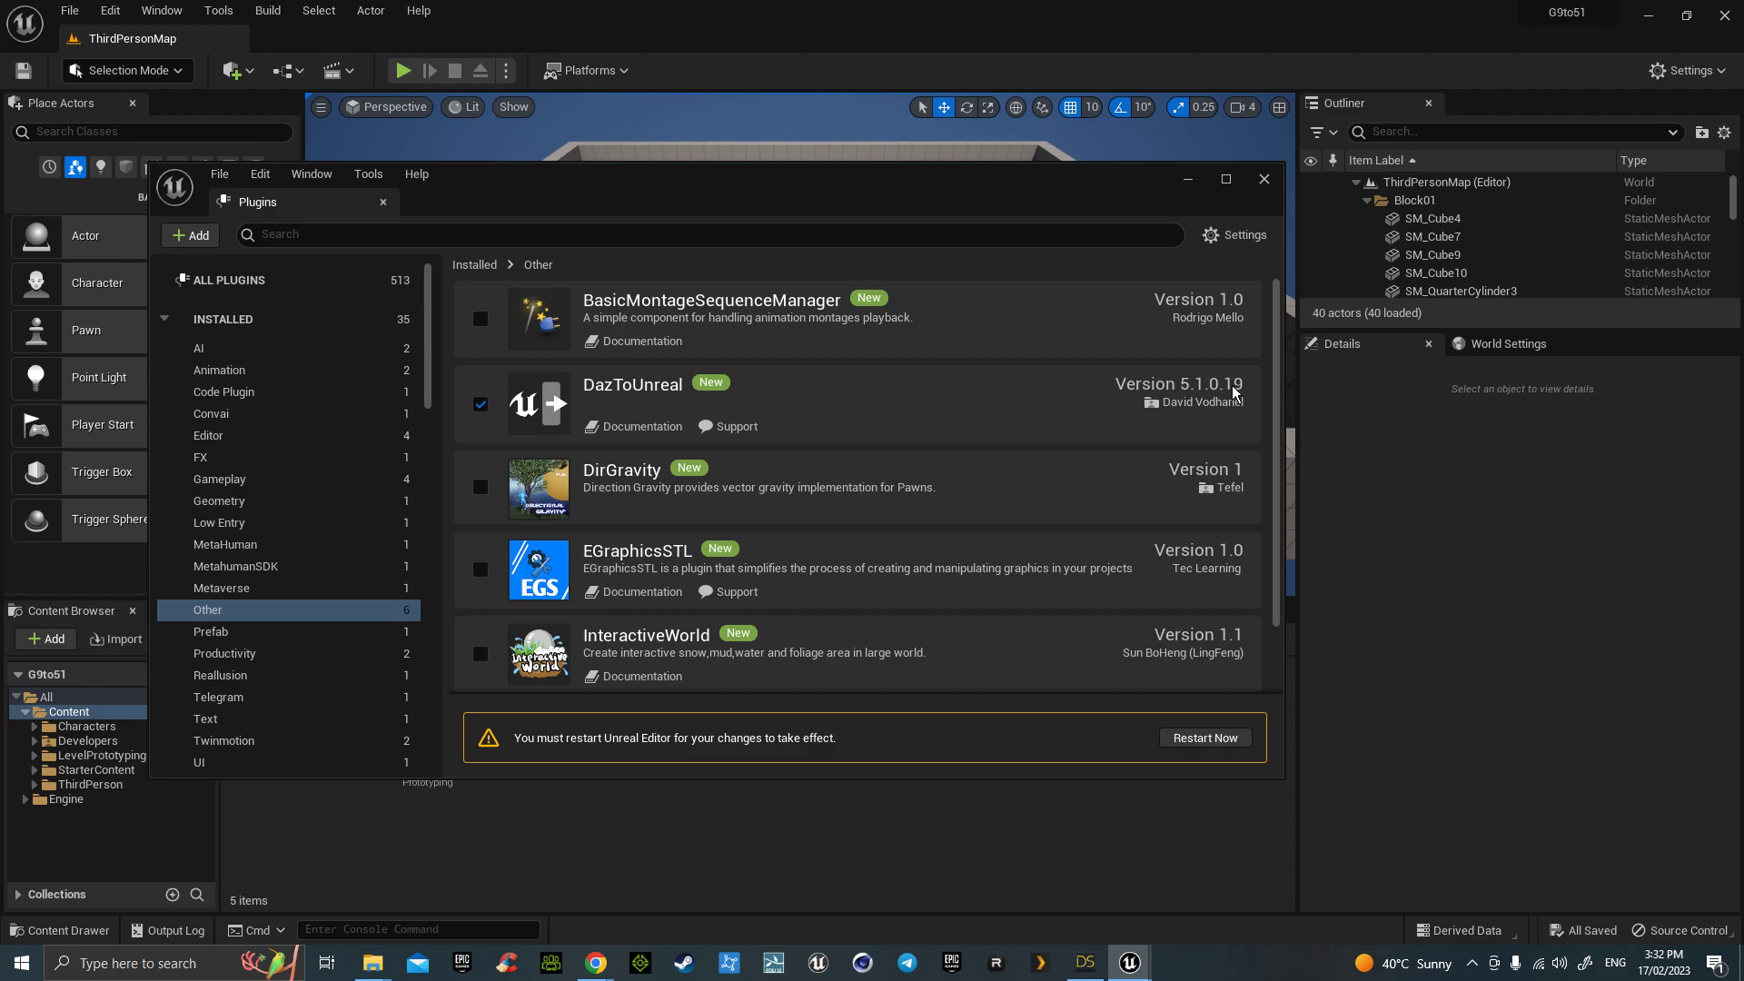
{"action": "left_click", "coordinate": [1215, 739]}
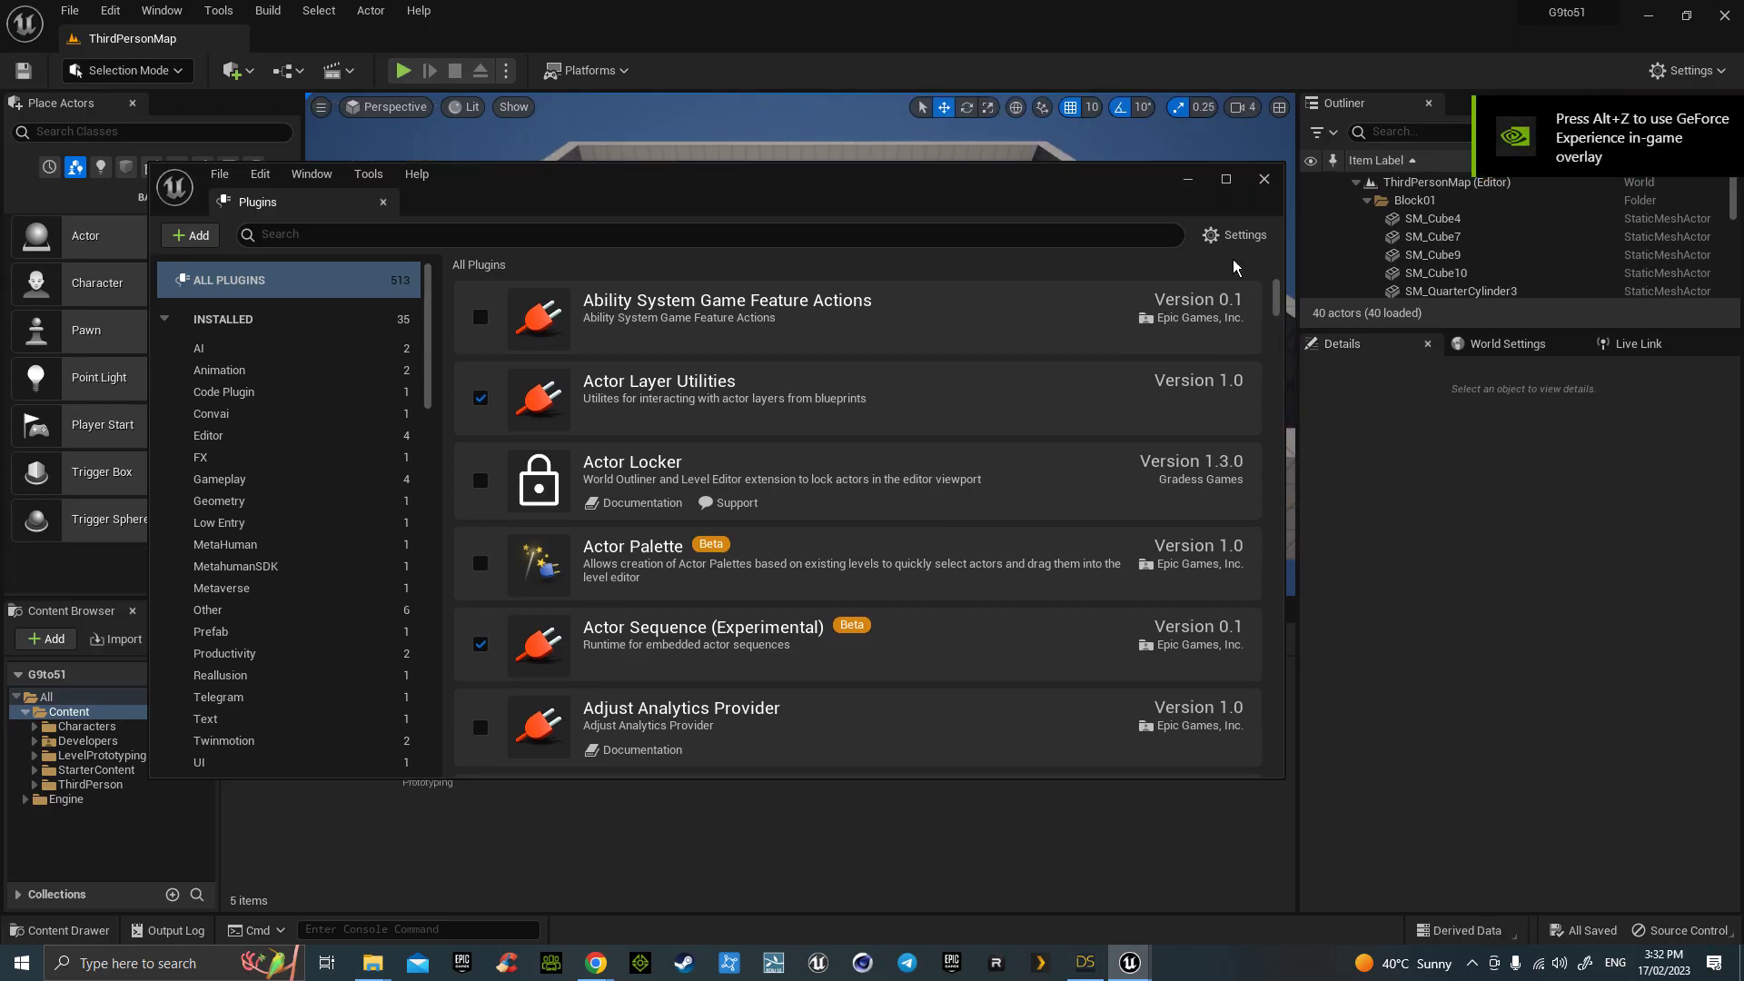
Step: Test-play the ThirdPersonMap level with the mannequin, then stop the session
{"action": "left_click", "coordinate": [1264, 179]}
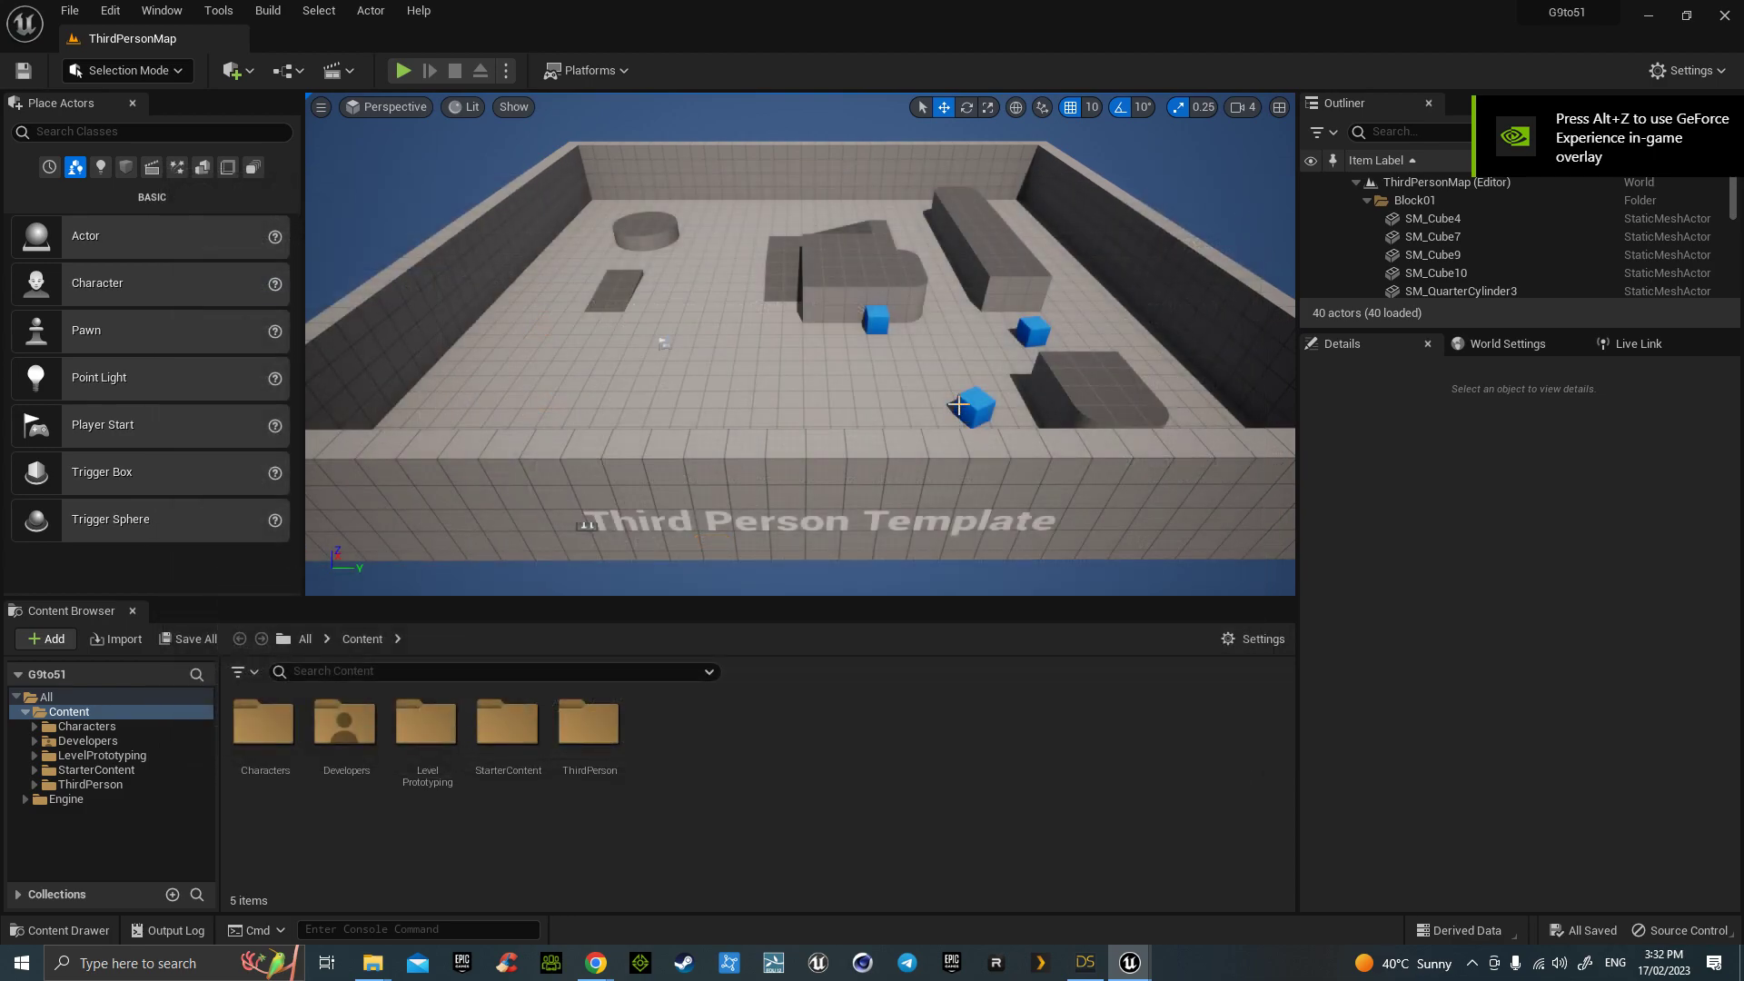
{"action": "scroll", "coordinate": [958, 405], "scroll_direction": "up", "scroll_amount": 5}
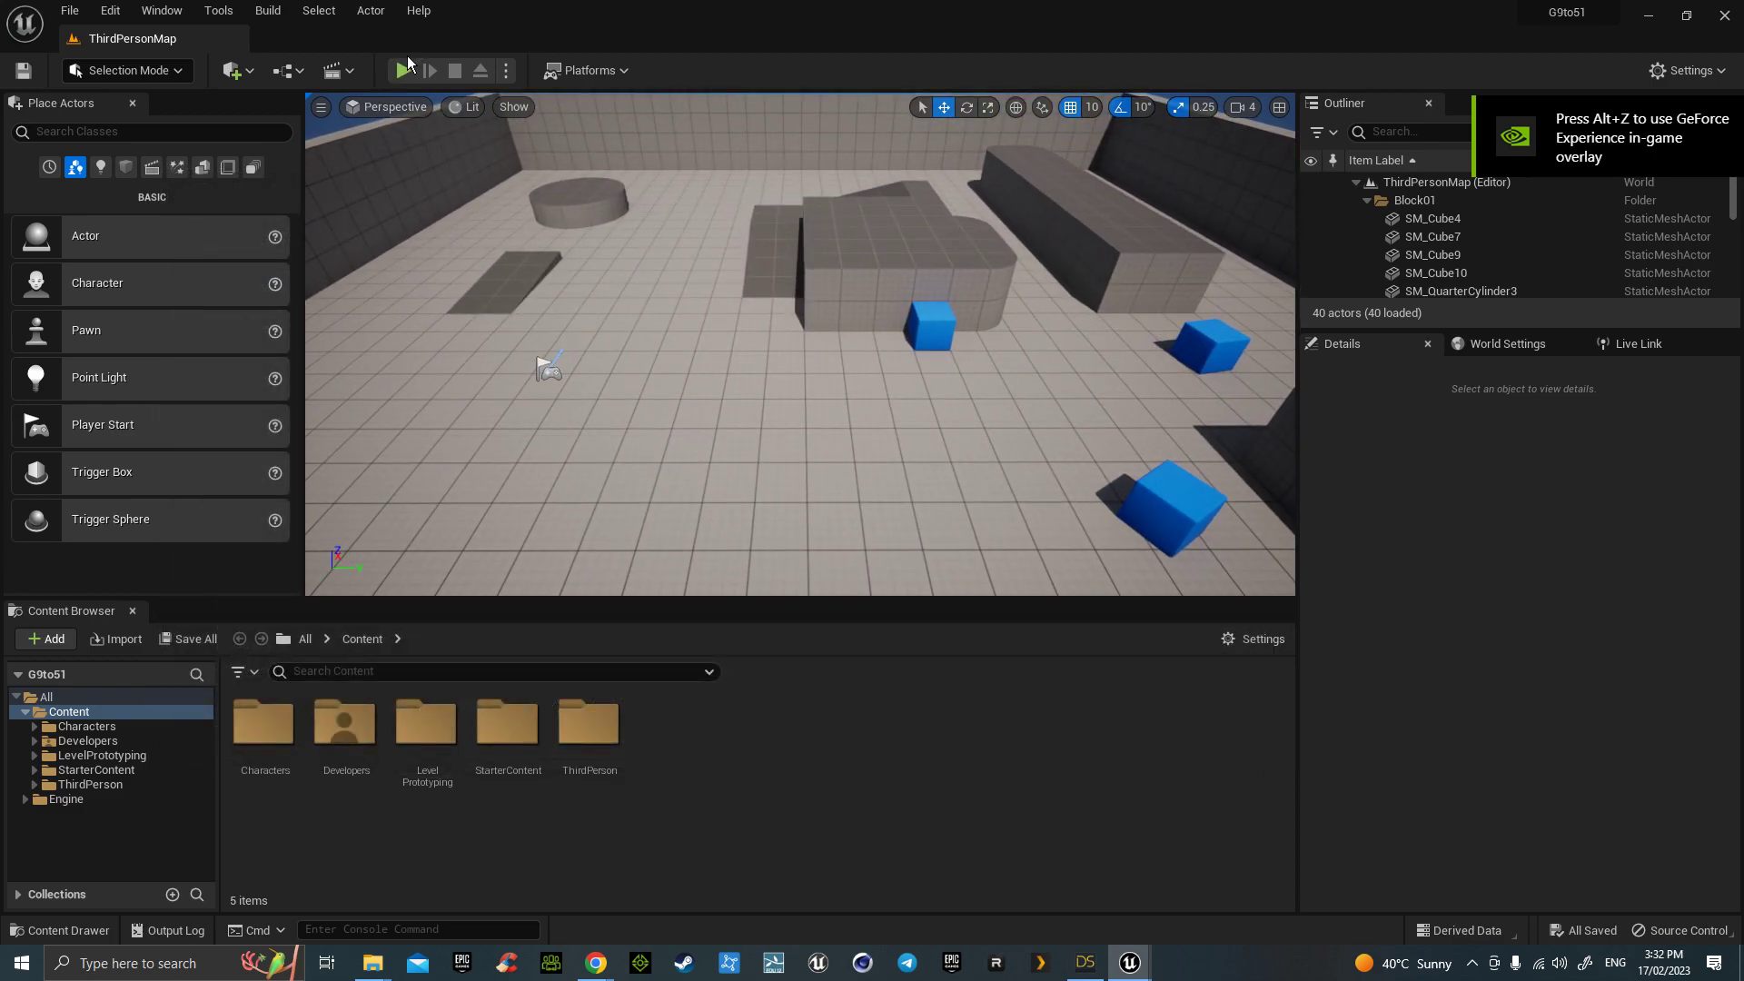
{"action": "left_click", "coordinate": [402, 70]}
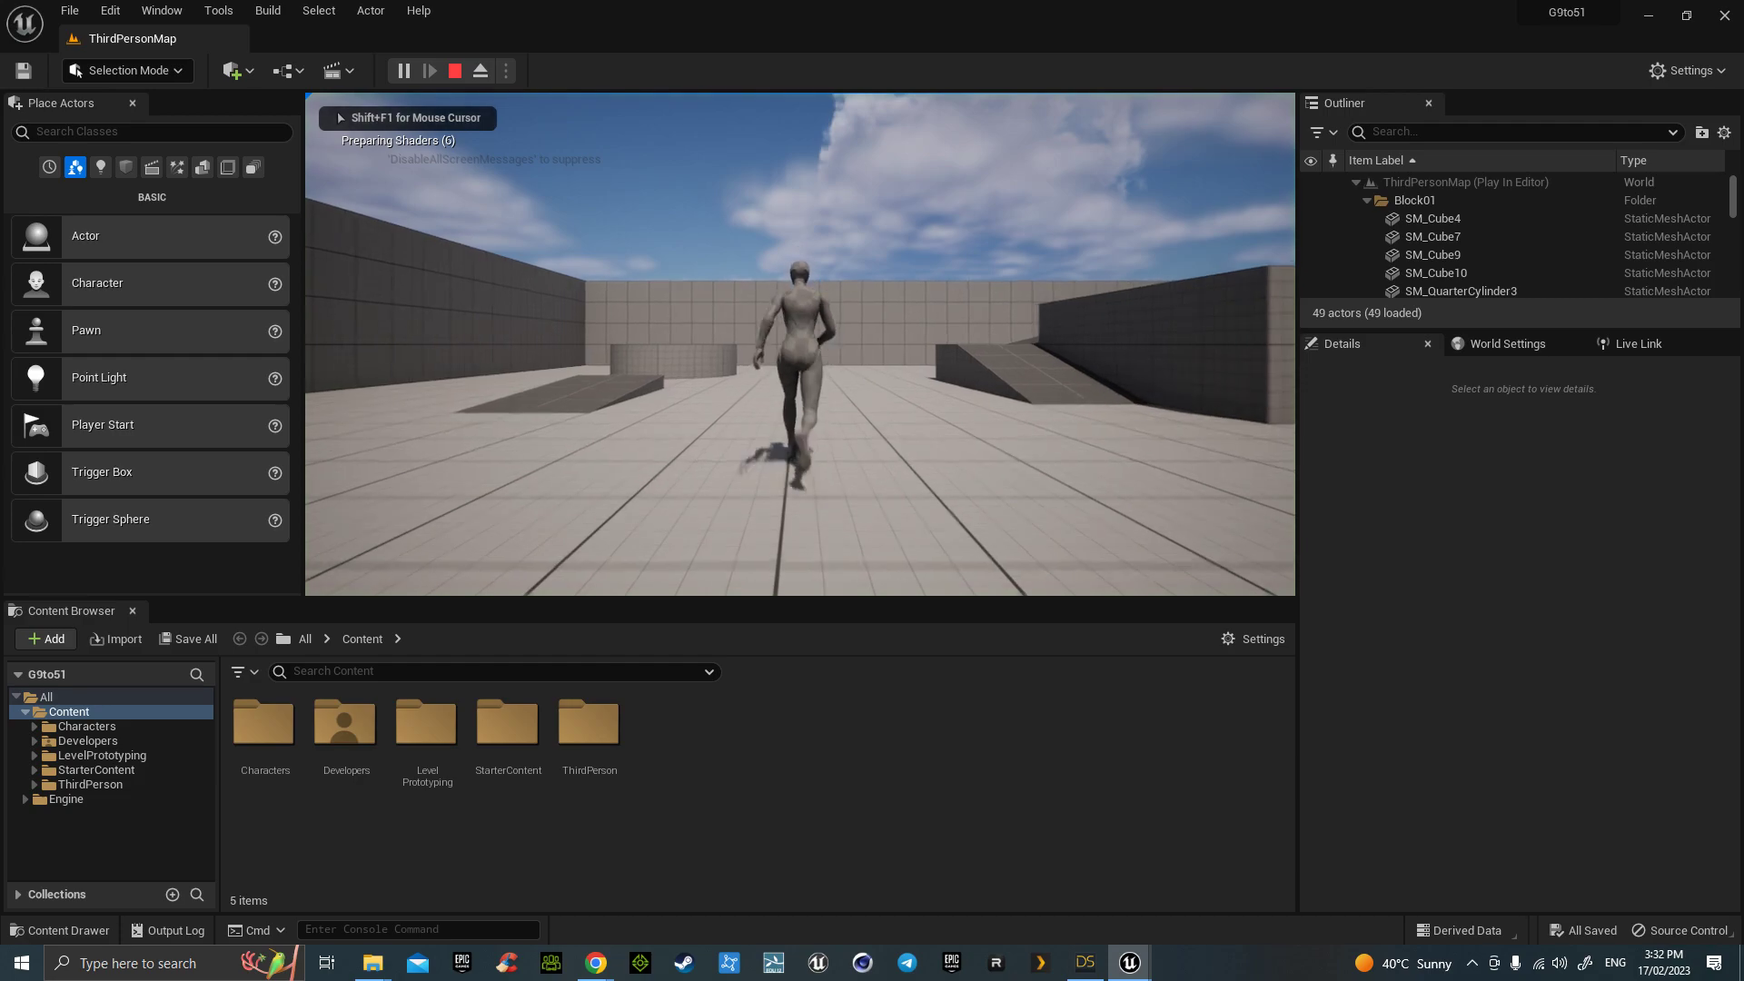
{"action": "key", "text": "Escape"}
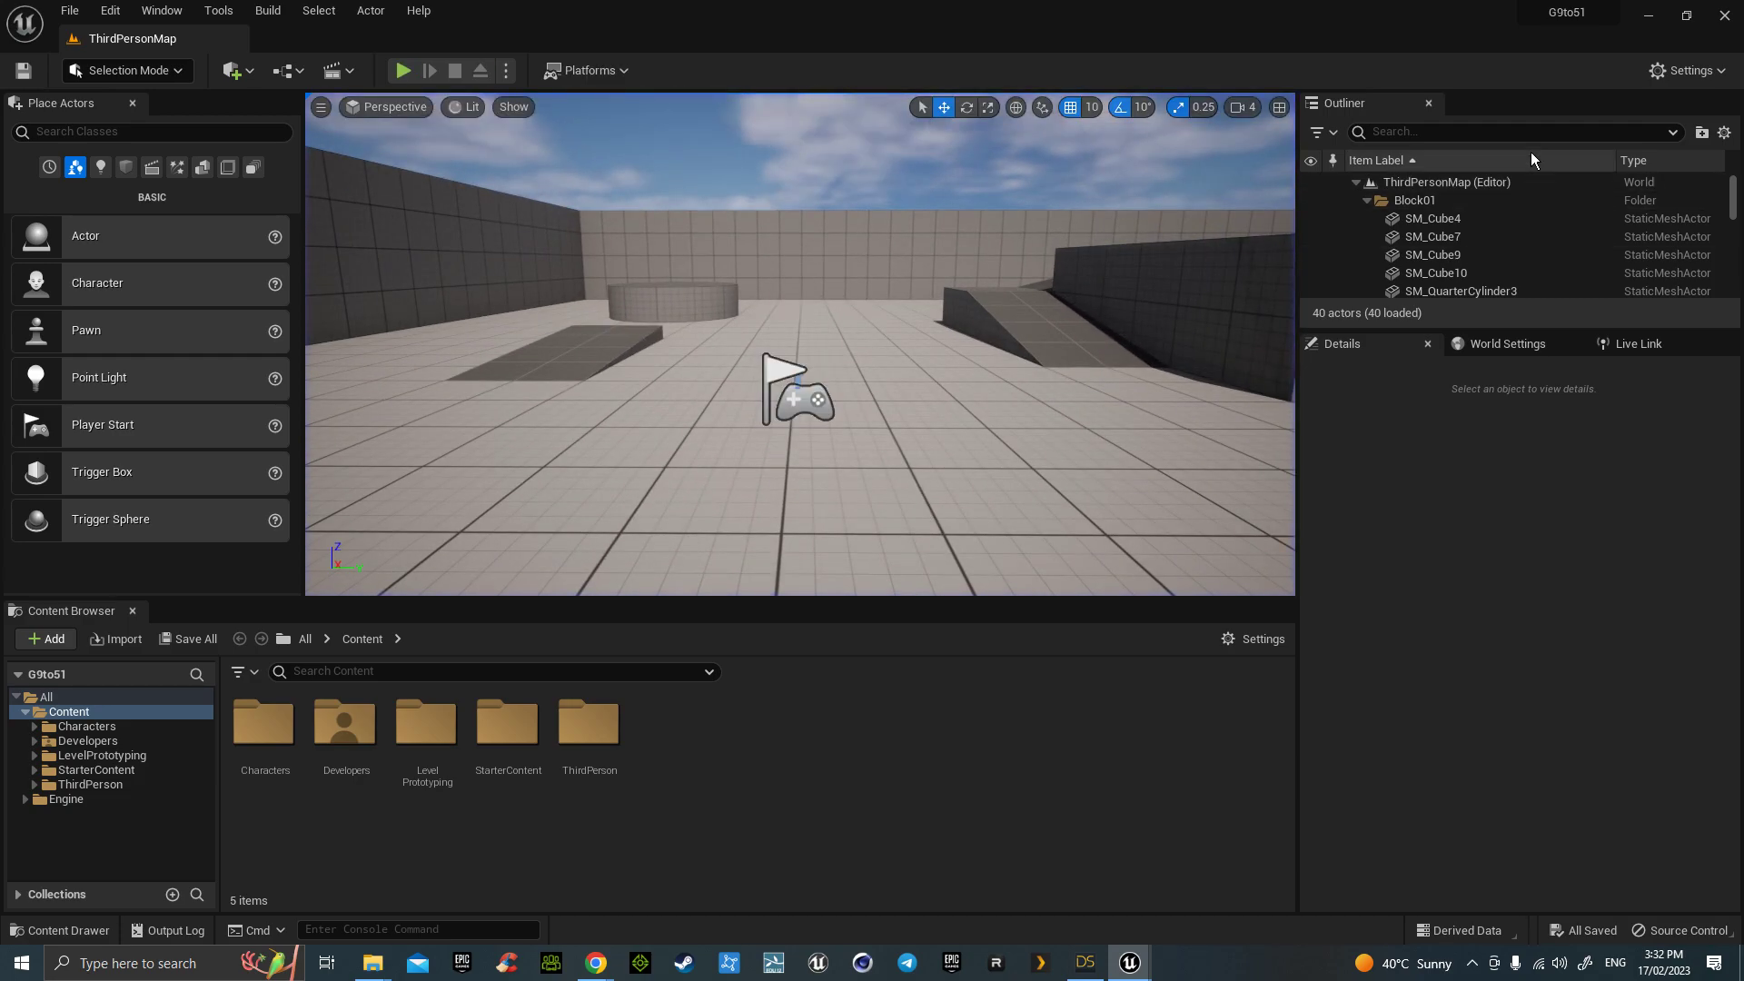
Step: Back in DAZ Studio, reveal the RY Tiffany scene panels and open File > Send To > Daz to Unreal
{"action": "left_click", "coordinate": [1647, 16]}
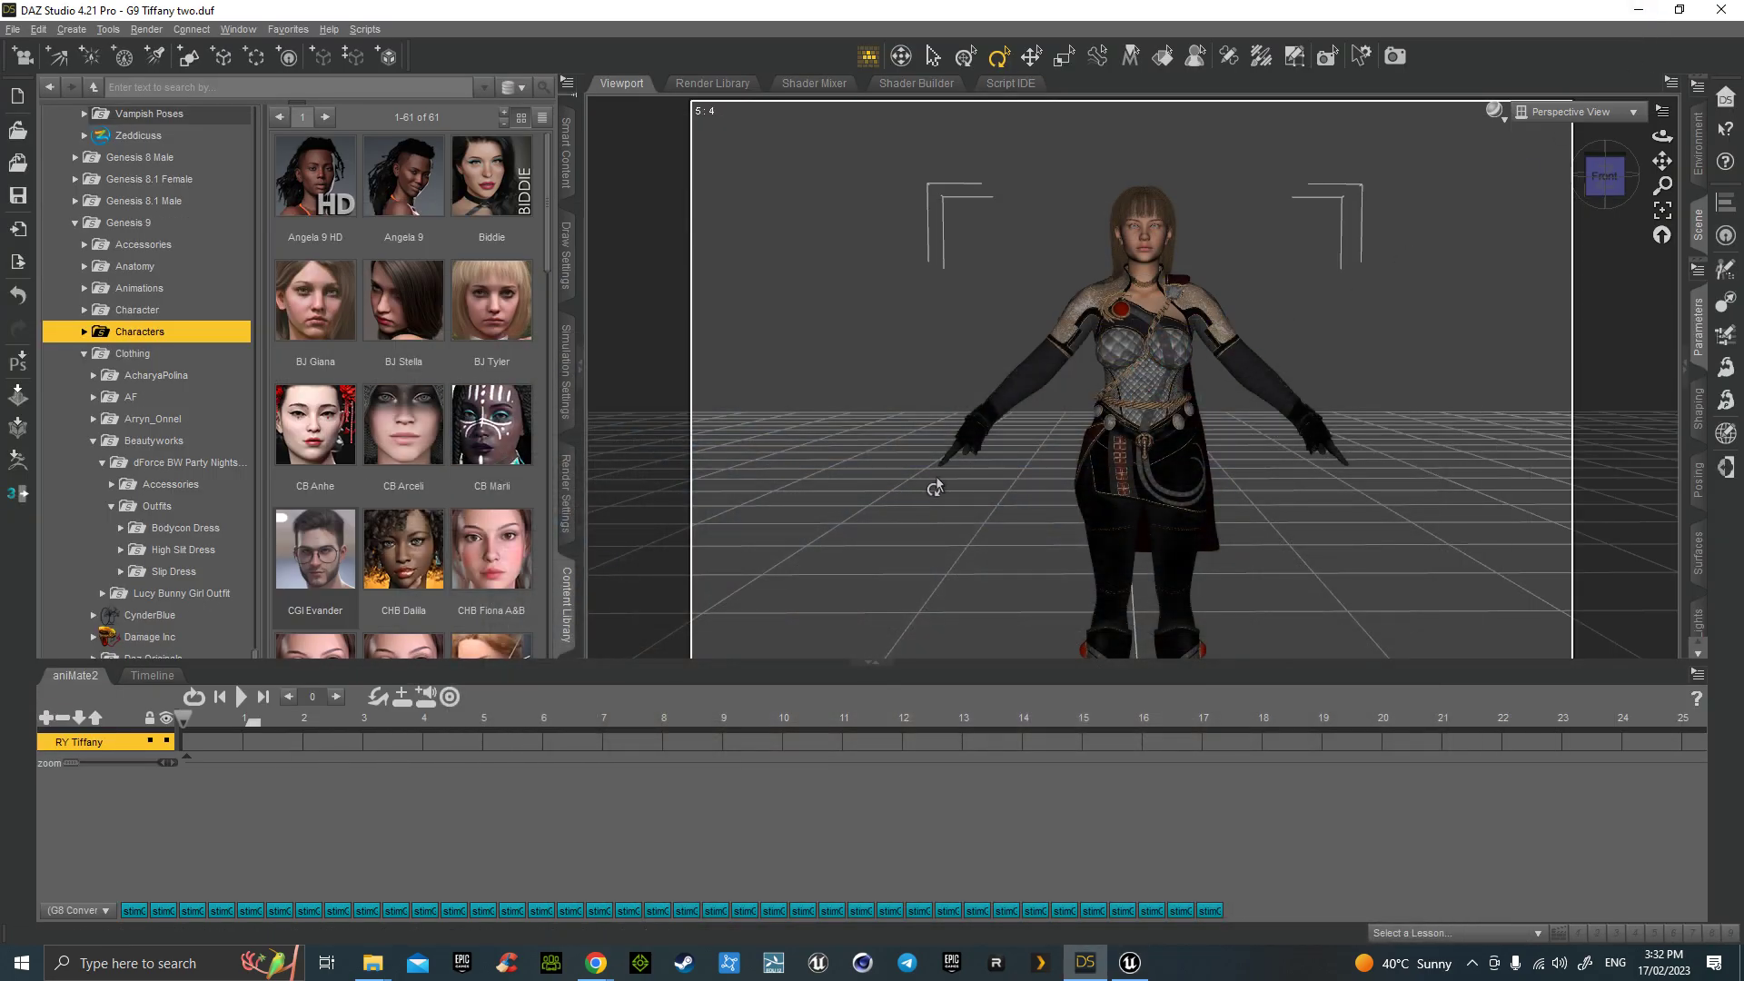
{"action": "left_click", "coordinate": [1698, 223]}
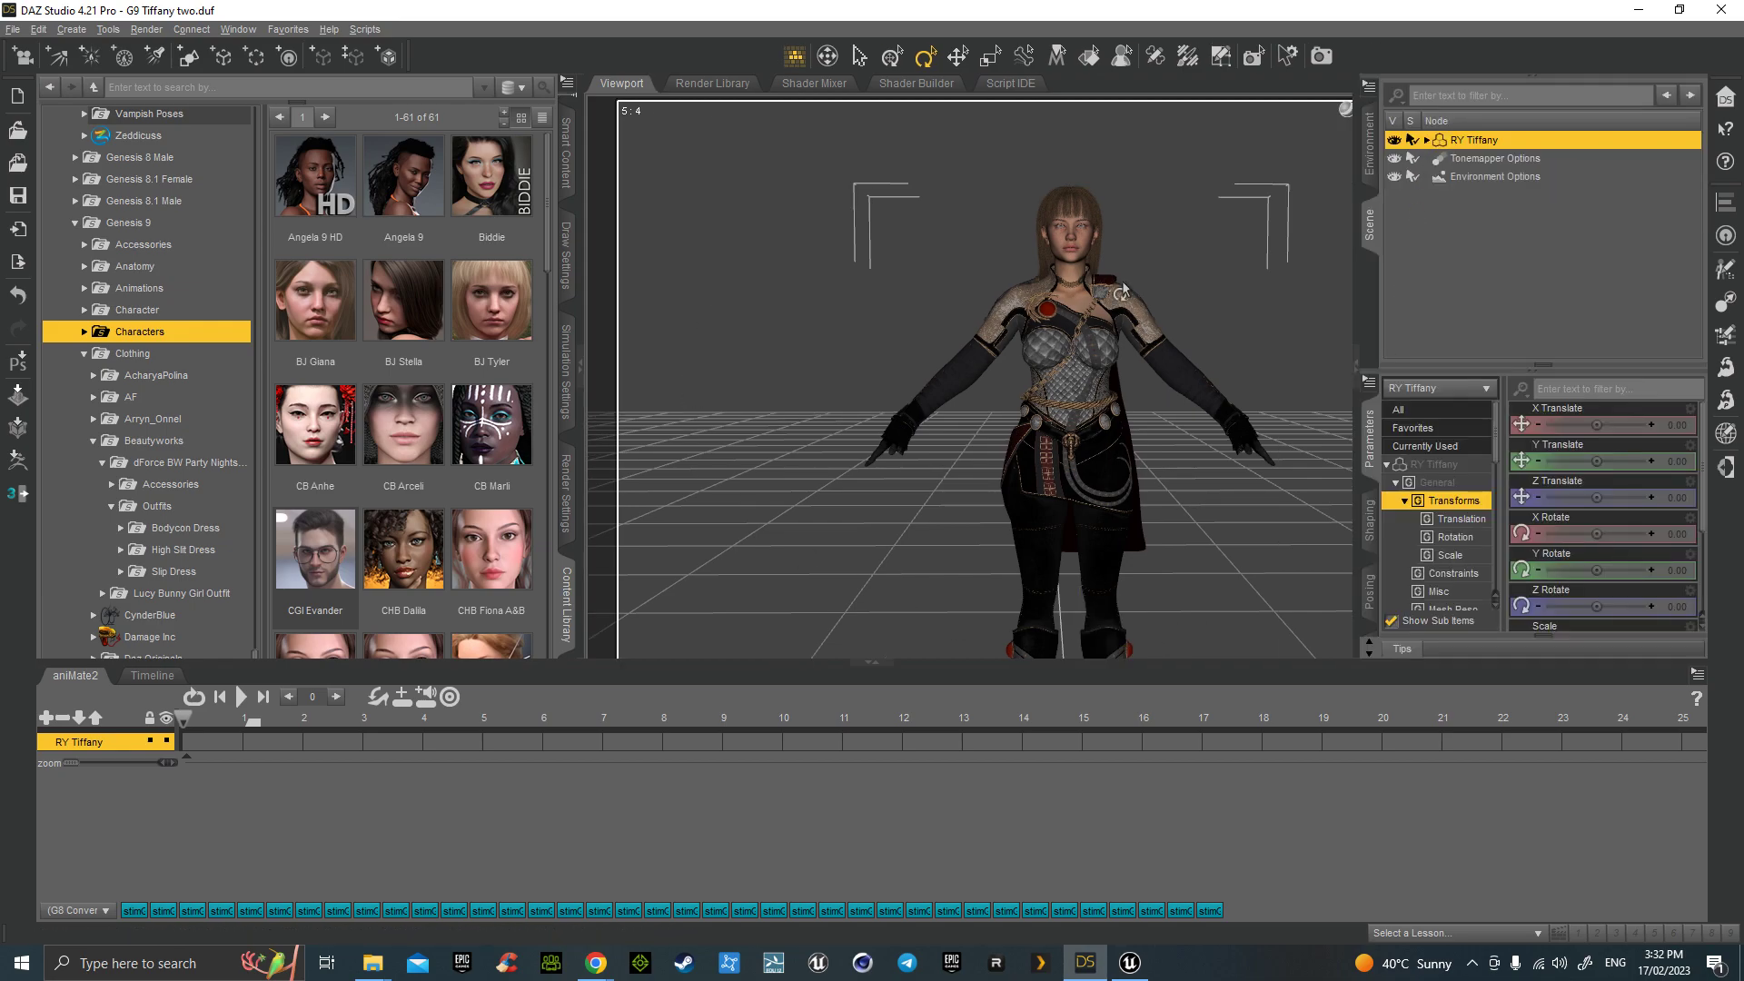
{"action": "left_click", "coordinate": [1426, 140]}
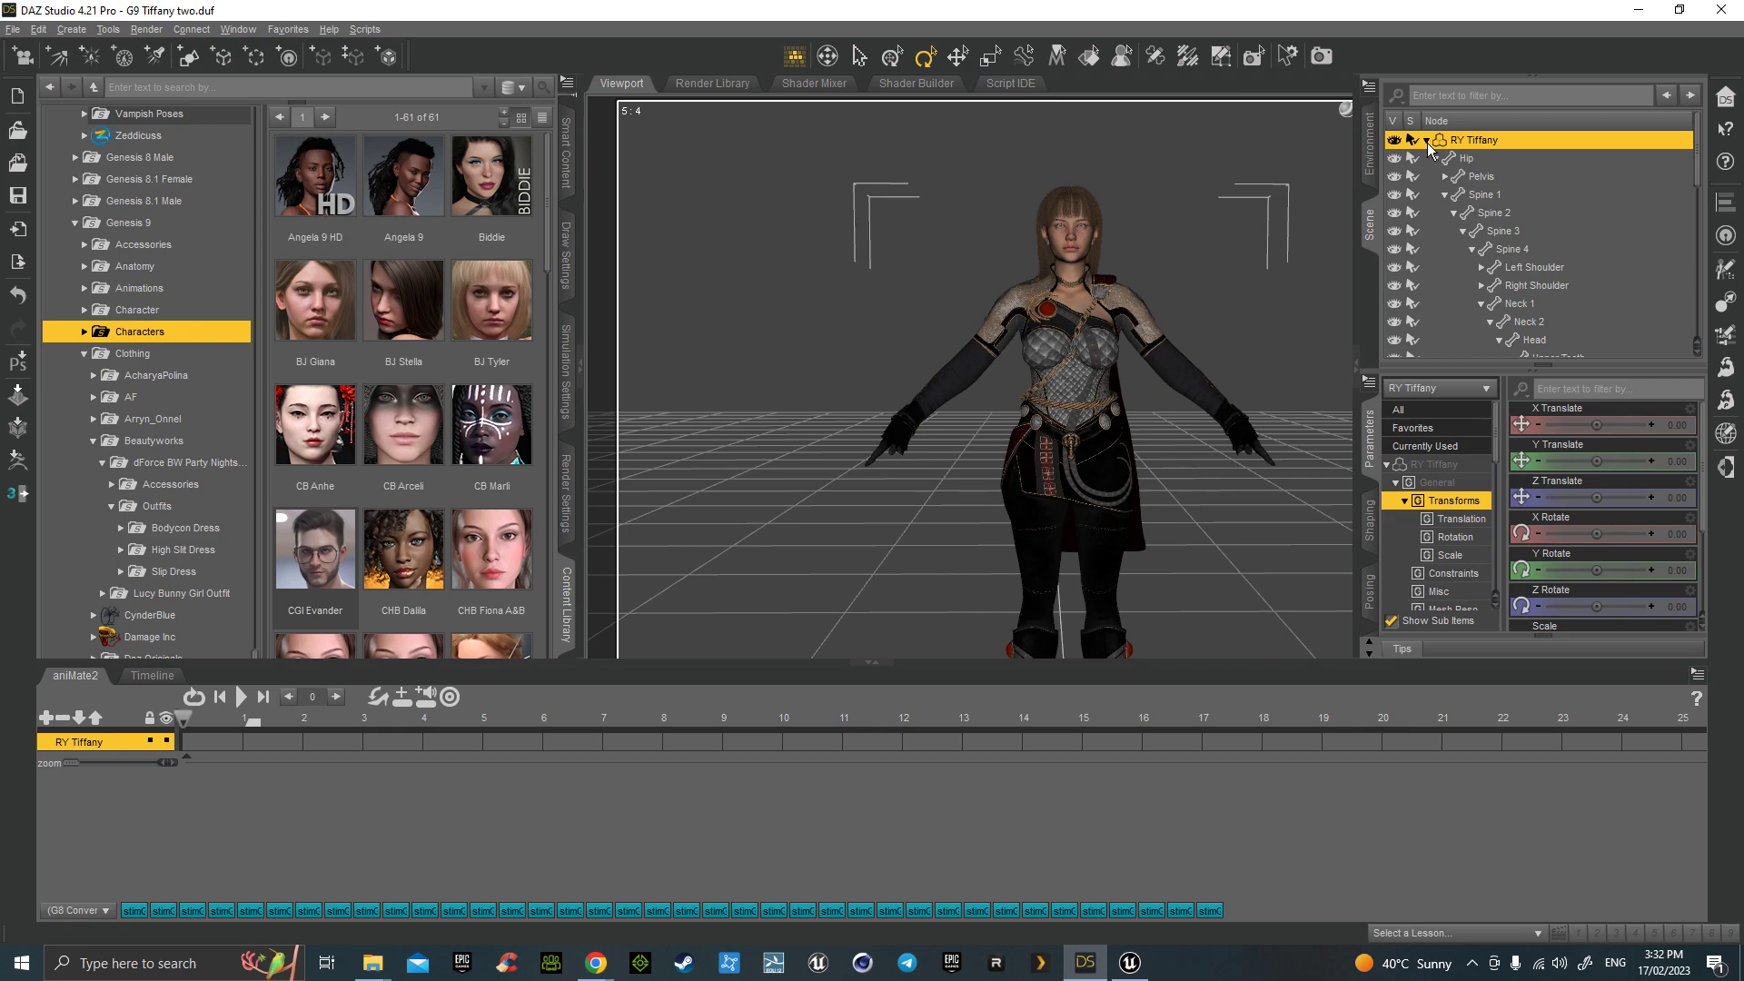
{"action": "left_click", "coordinate": [1427, 140]}
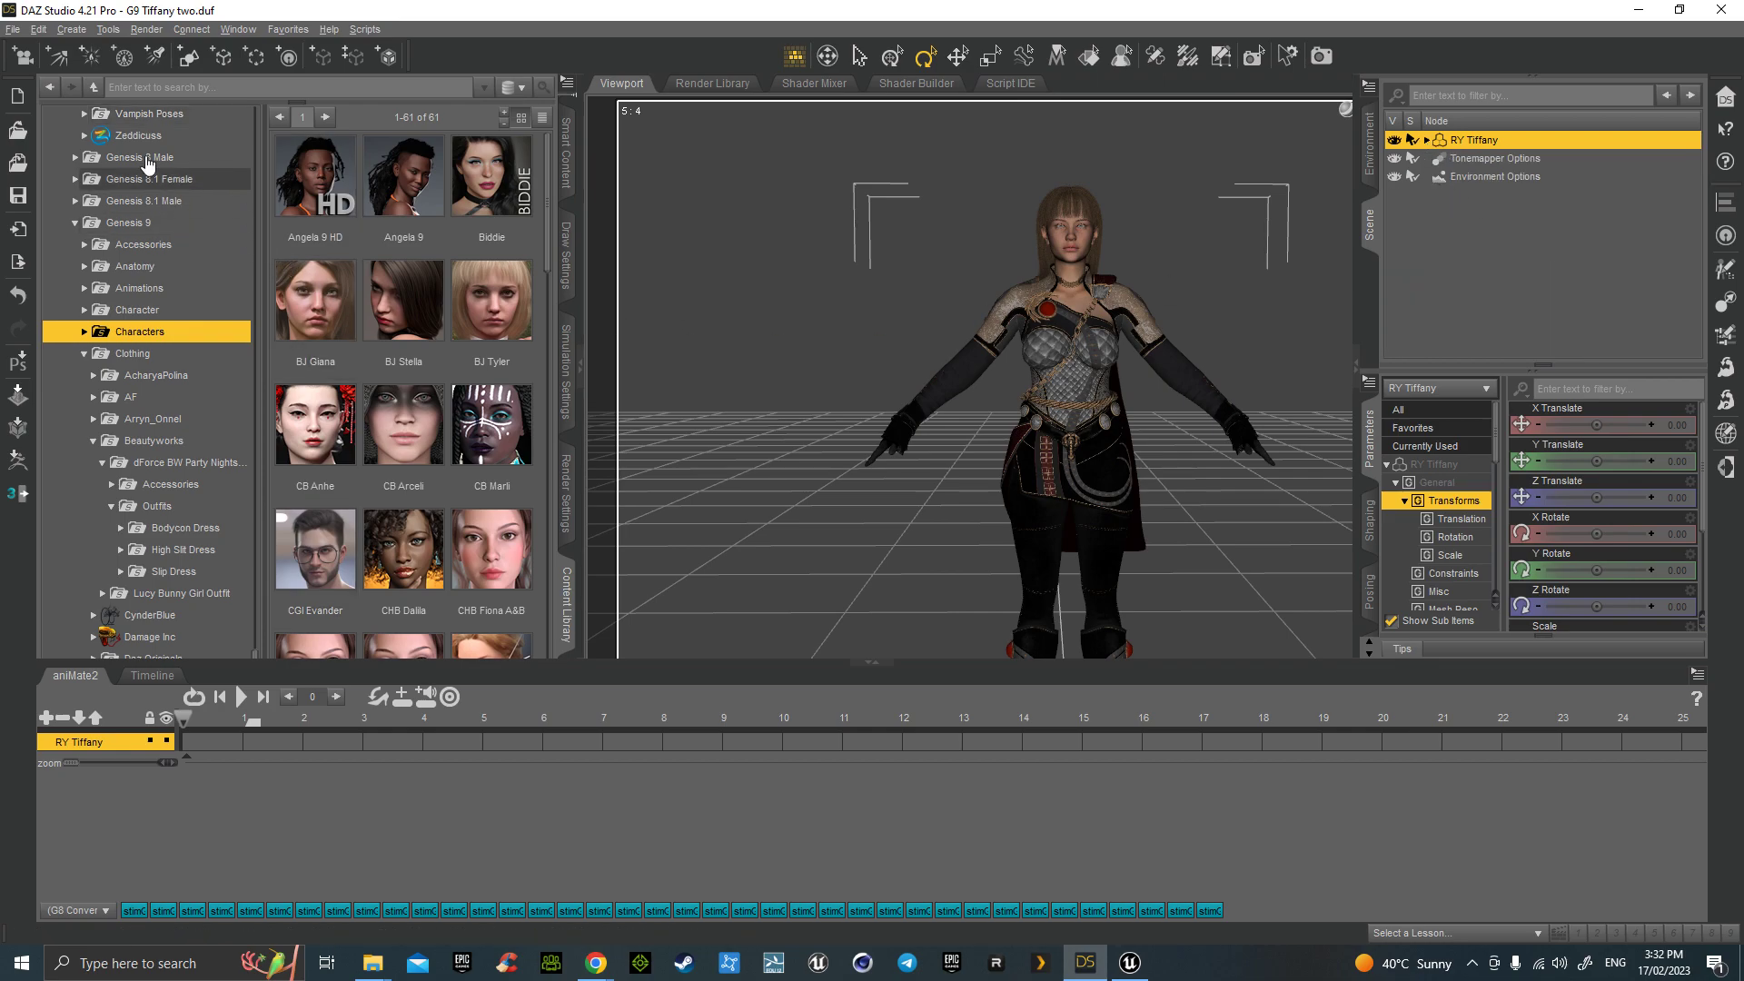
{"action": "left_click", "coordinate": [14, 29]}
{"action": "mouse_move", "coordinate": [54, 264]}
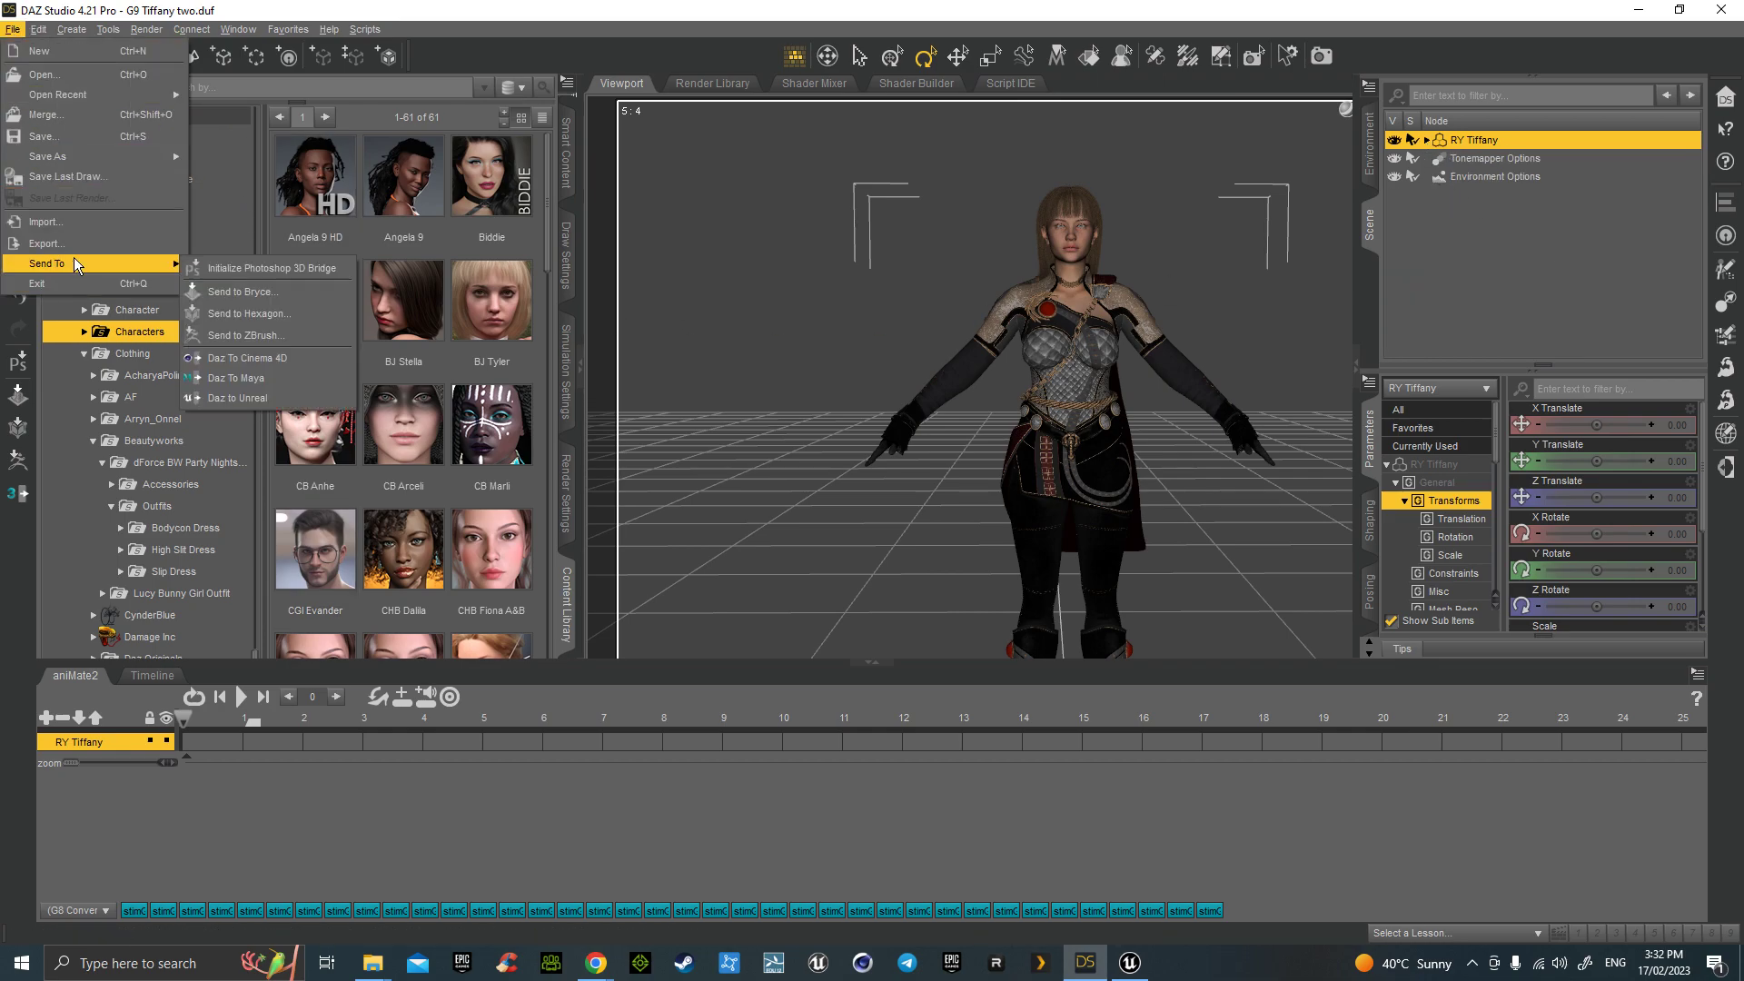
{"action": "left_click", "coordinate": [263, 398]}
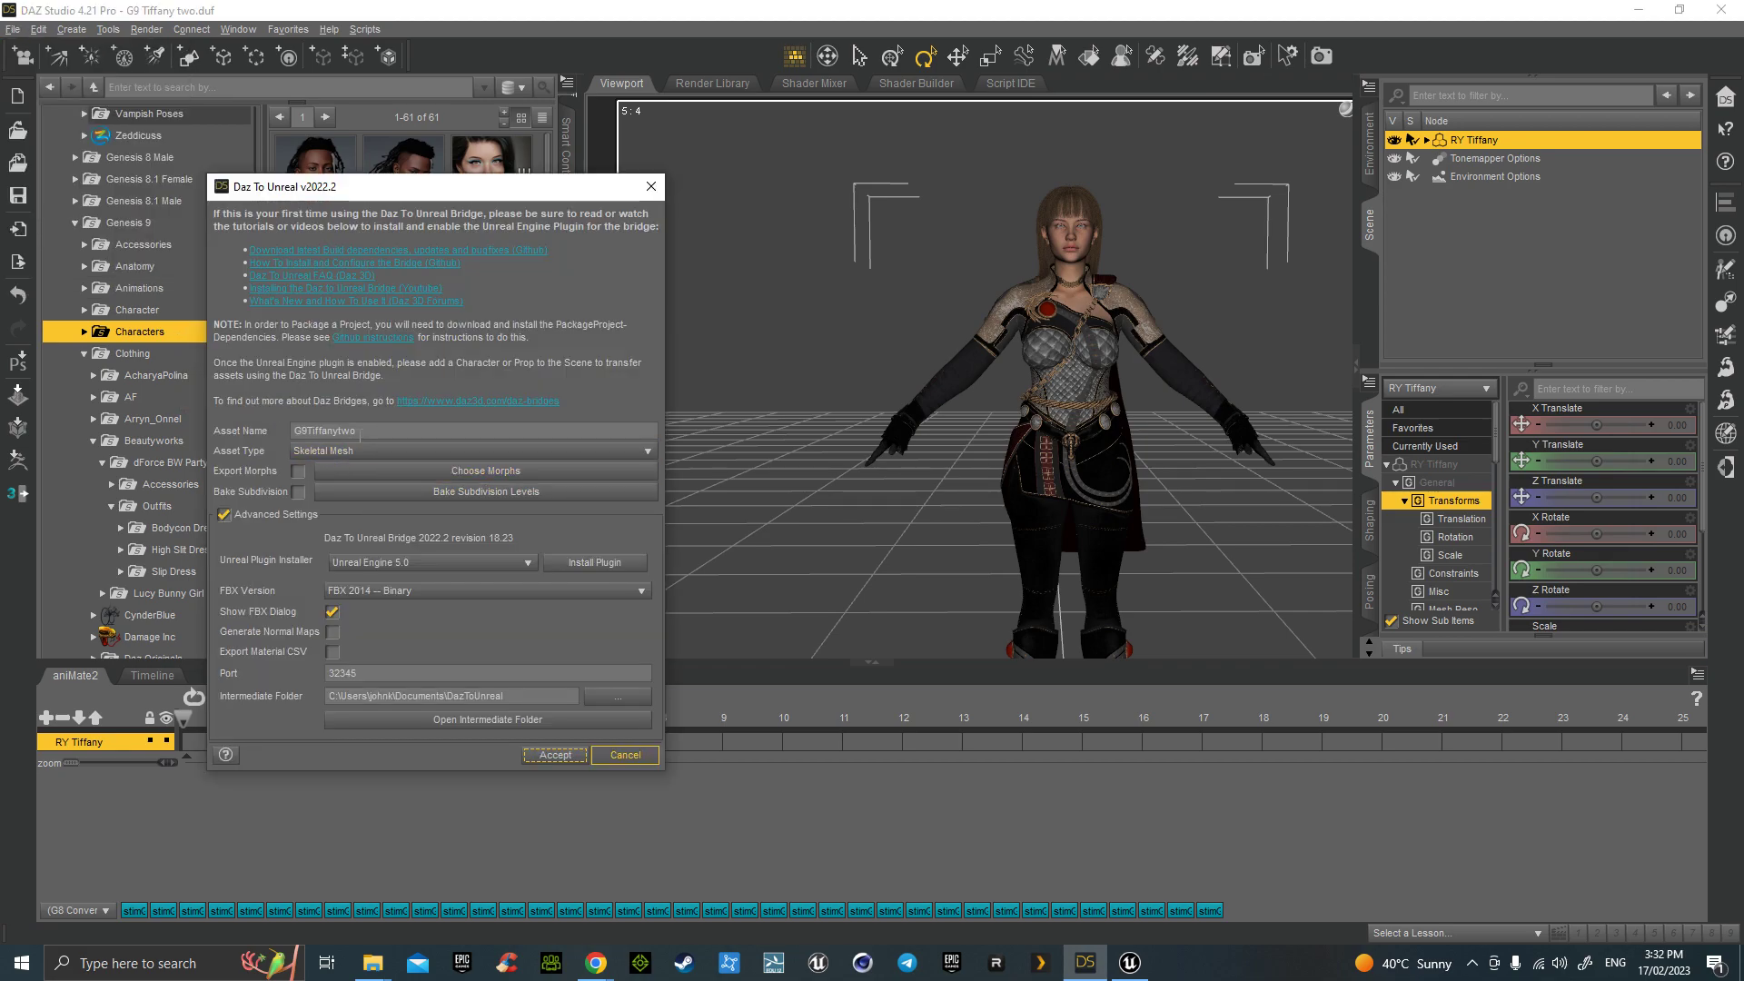
Step: Review the morph groups and the export list with BLOW-Dial01–24 and Loosen morphs, then accept
{"action": "left_click", "coordinate": [477, 474]}
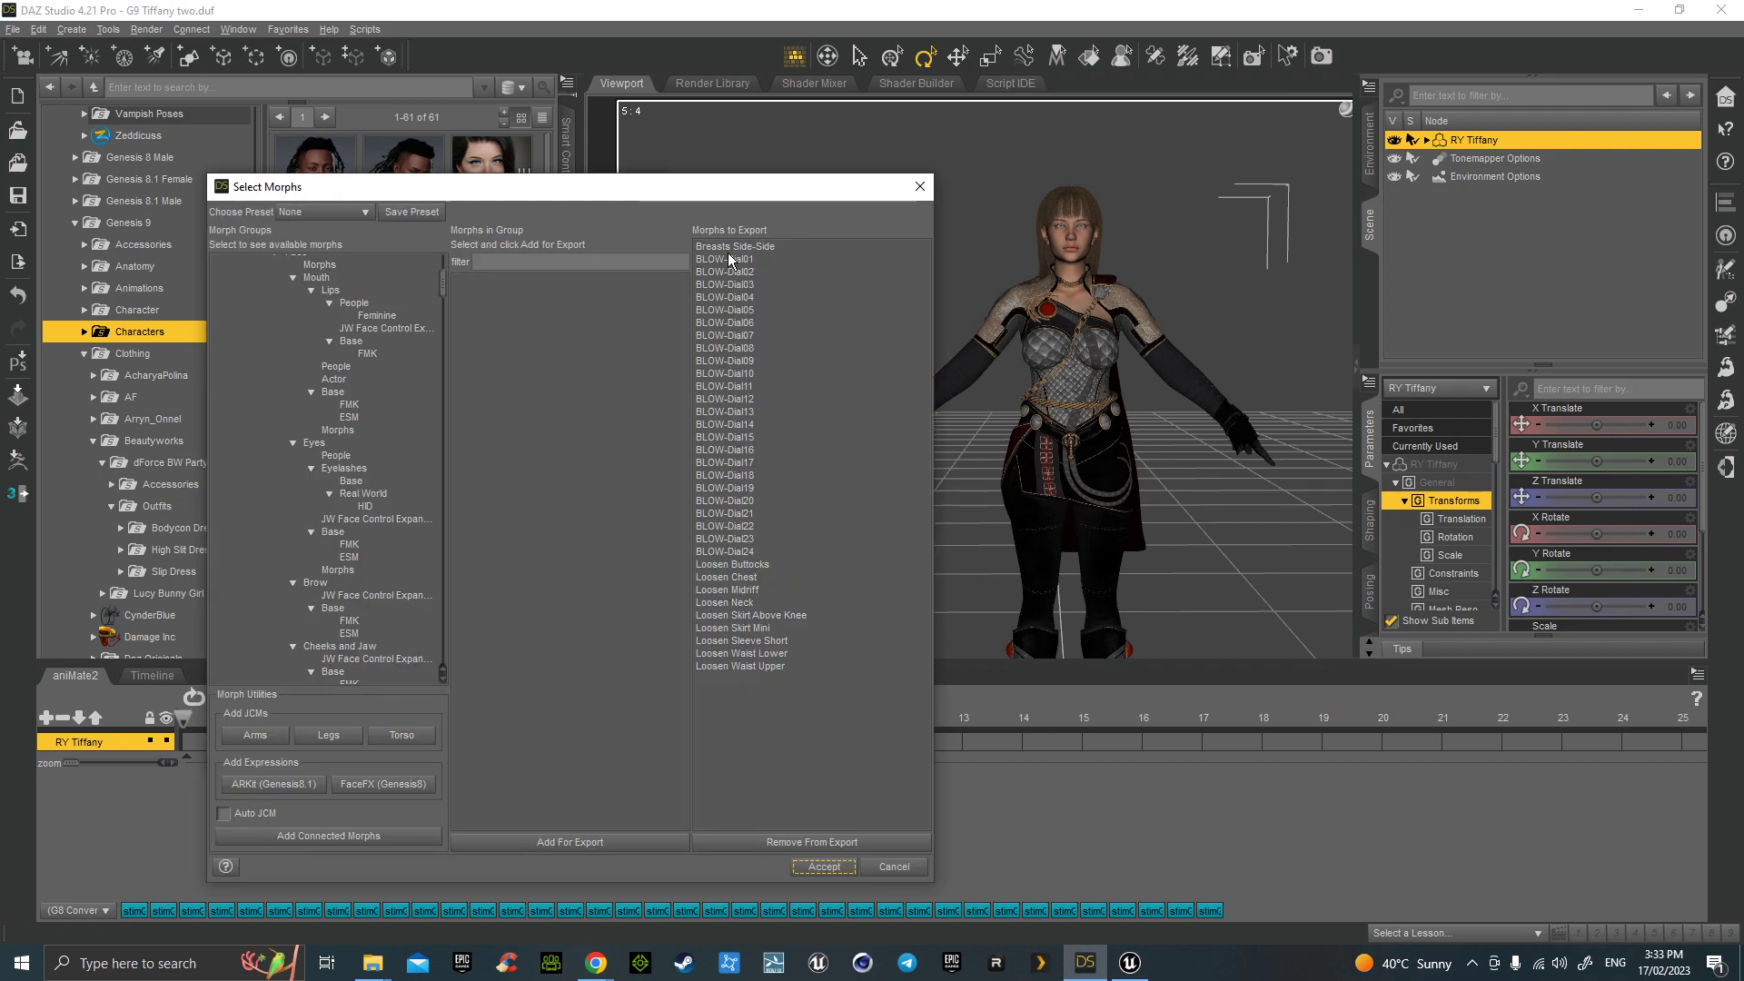
{"action": "left_click", "coordinate": [312, 279]}
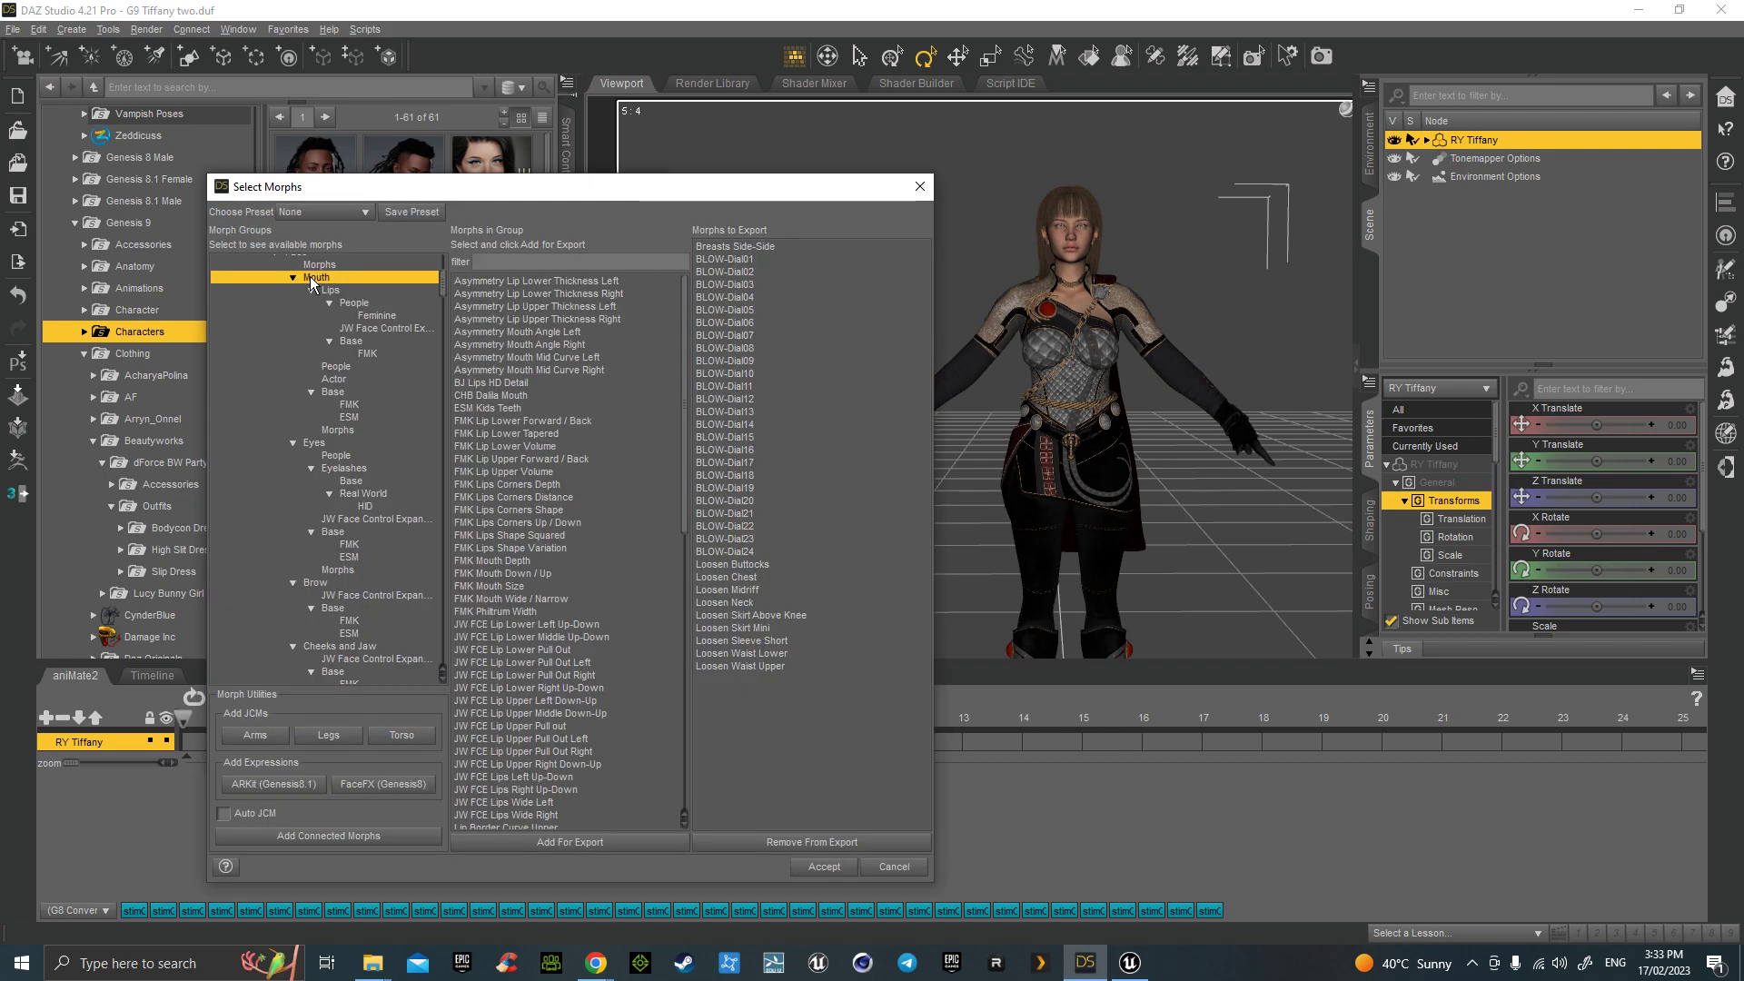
{"action": "left_click", "coordinate": [341, 265]}
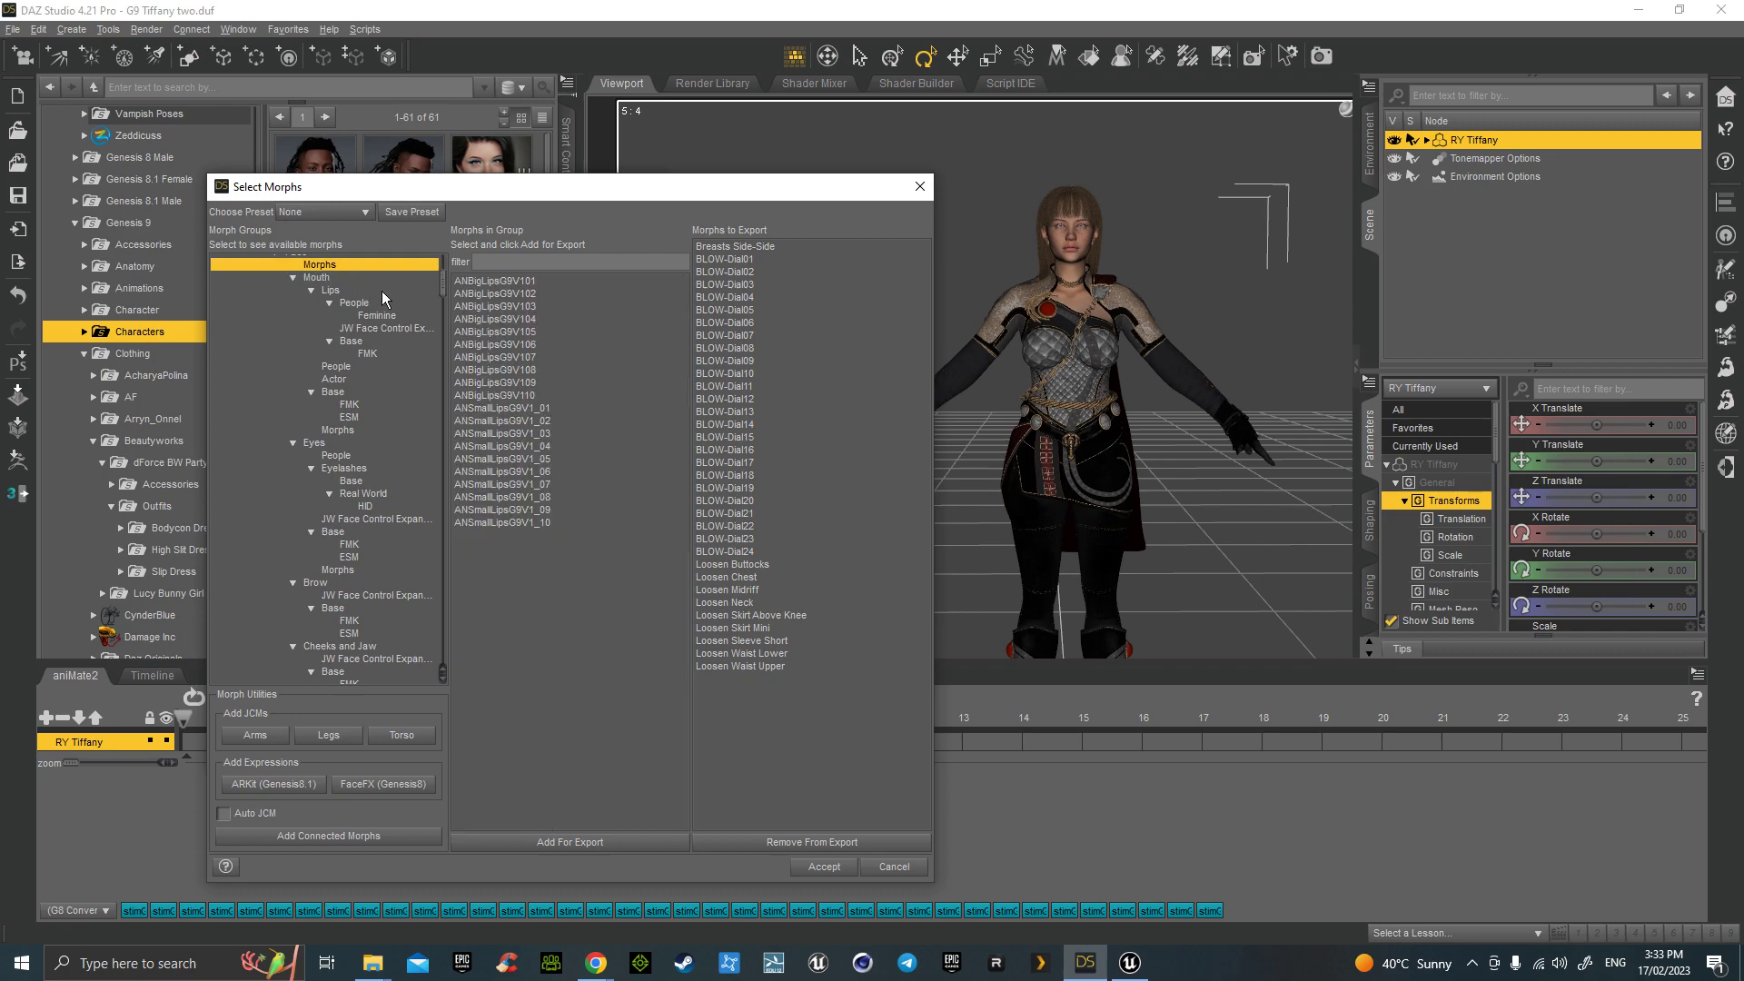
{"action": "left_click", "coordinate": [741, 248]}
{"action": "left_click", "coordinate": [738, 260]}
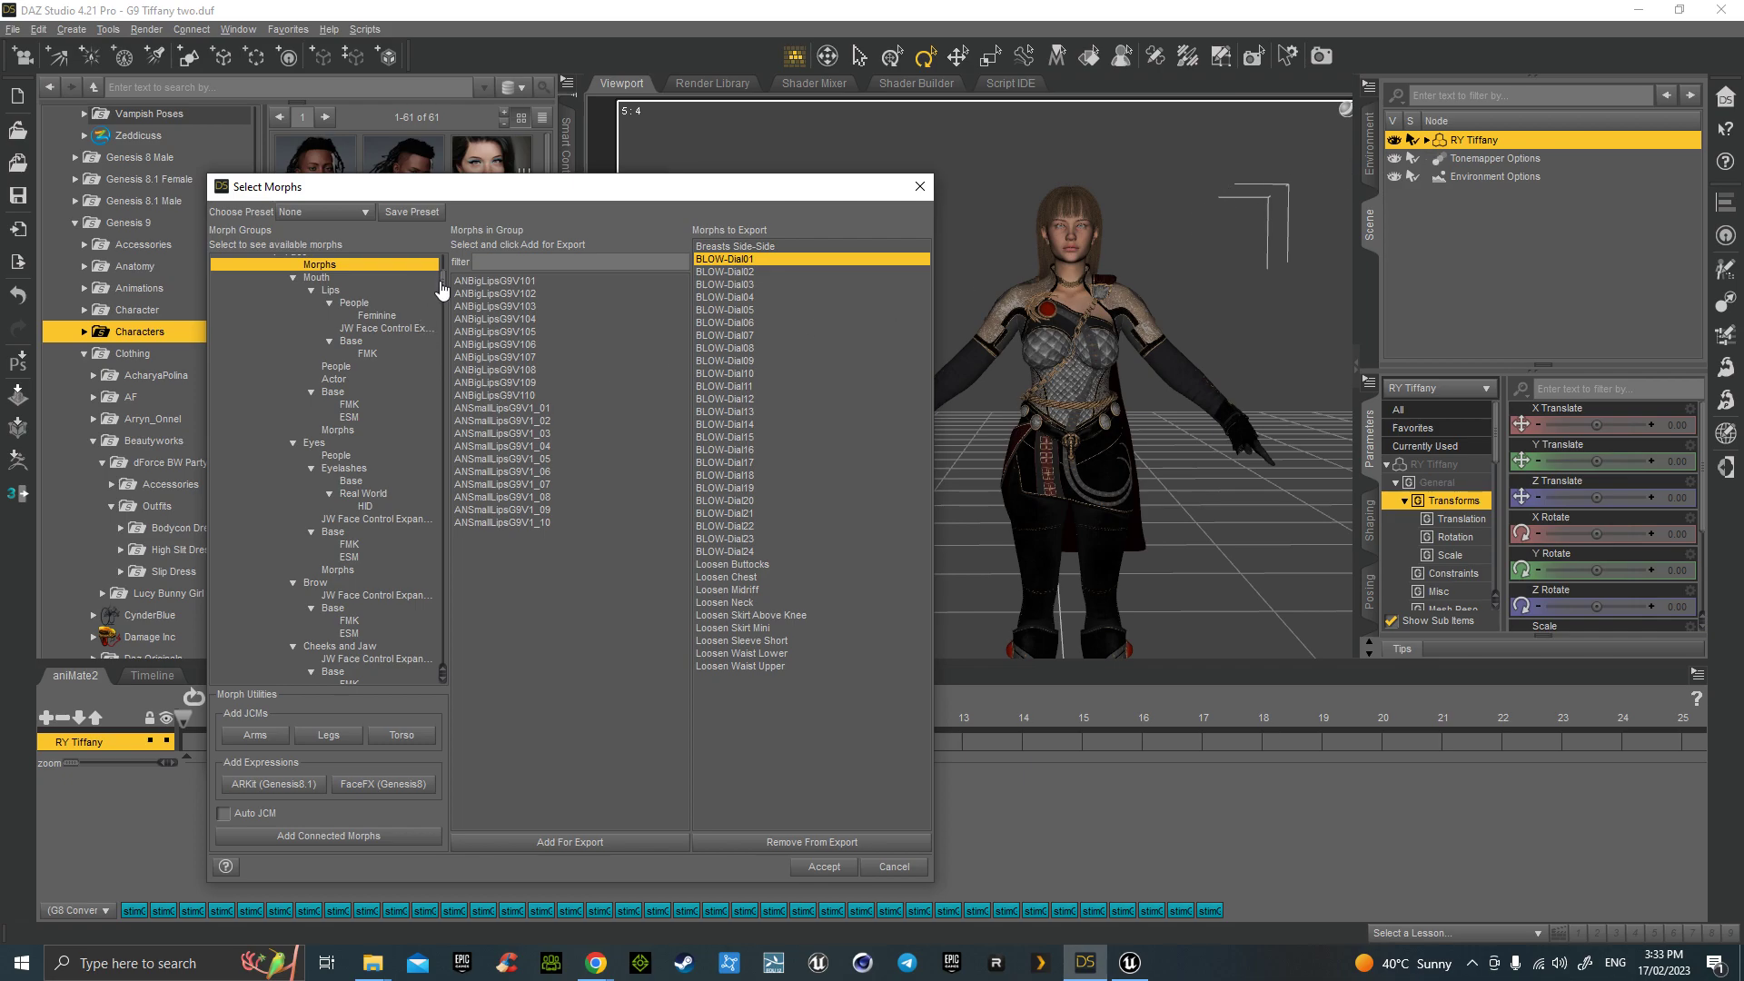
{"action": "left_click_drag", "start_coordinate": [441, 289], "coordinate": [433, 588]}
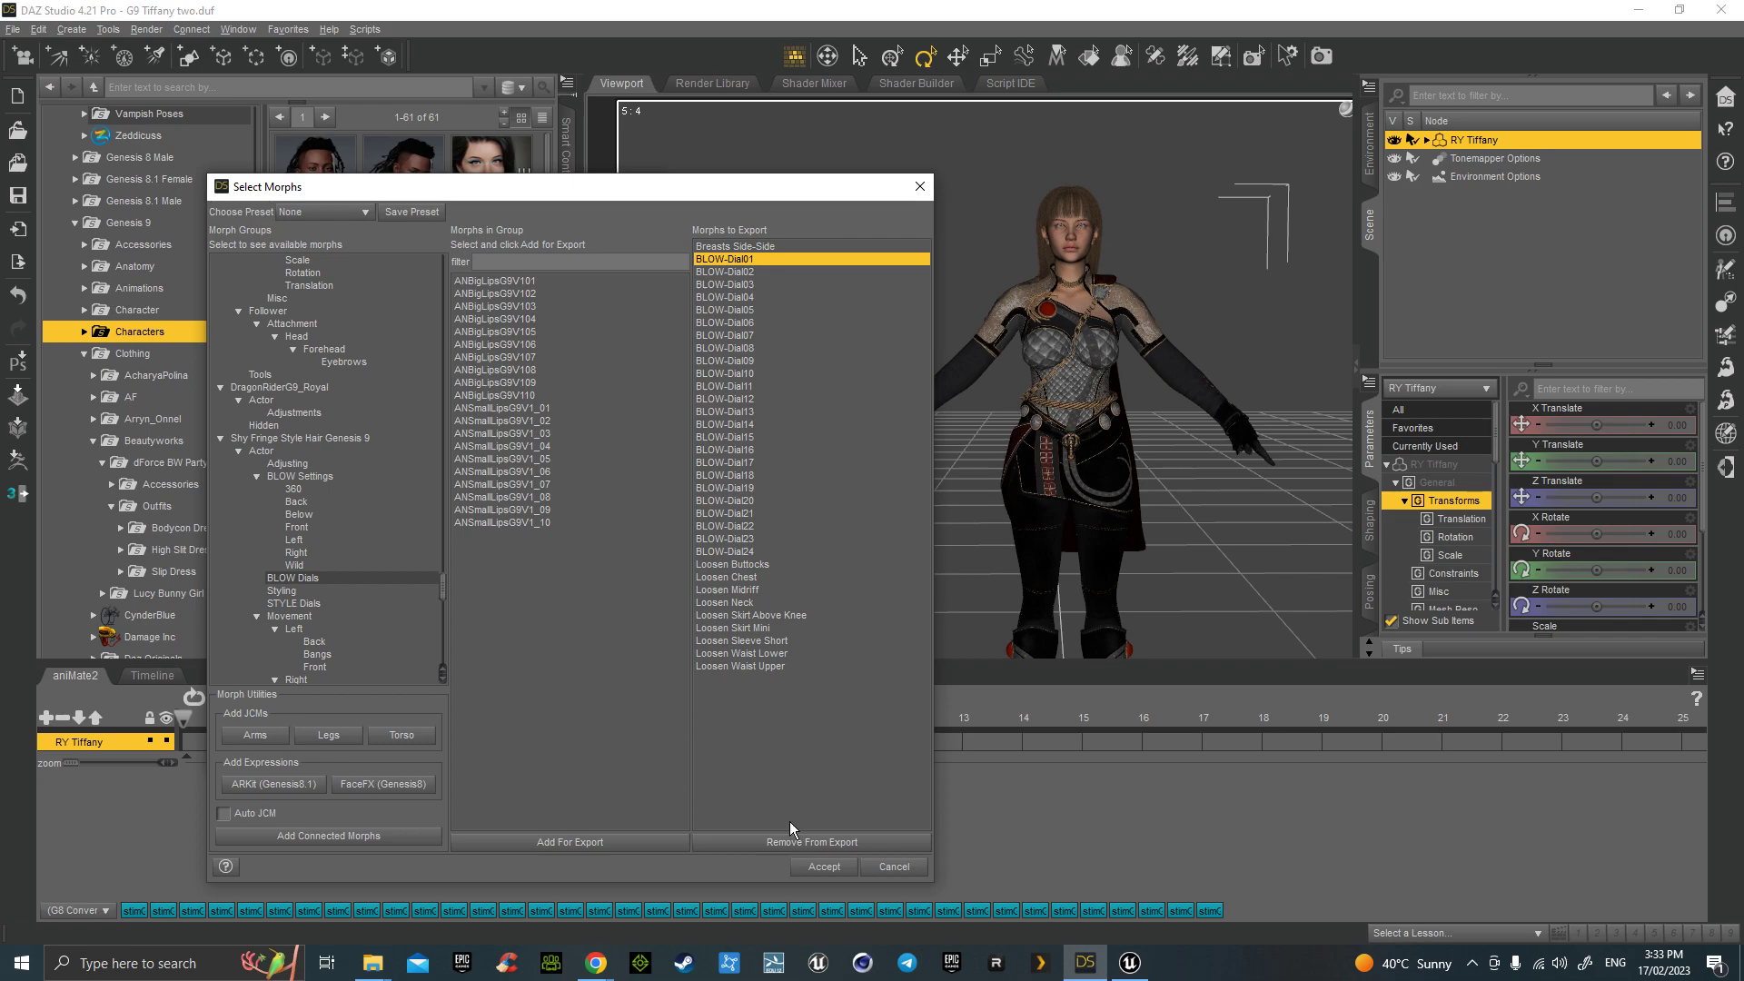
{"action": "left_click", "coordinate": [824, 867]}
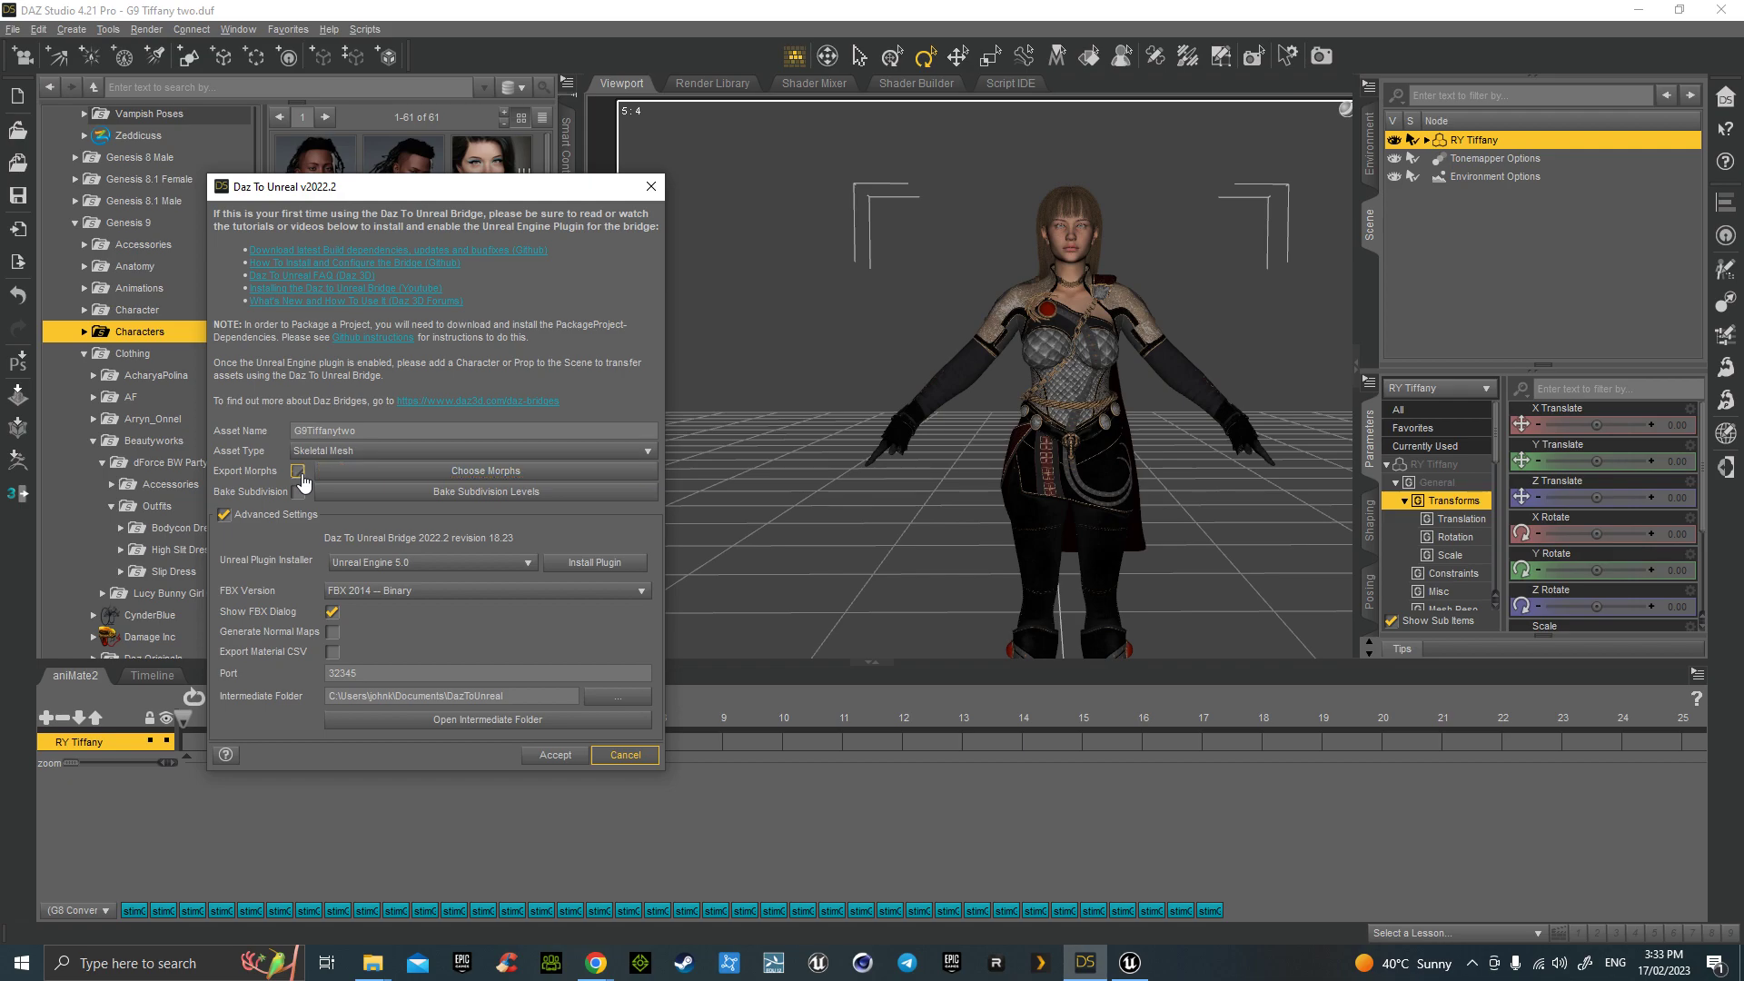
Step: Enable Export Morphs and send G9Tiffanytwo to Unreal, accepting the FBX export options
{"action": "left_click", "coordinate": [298, 471]}
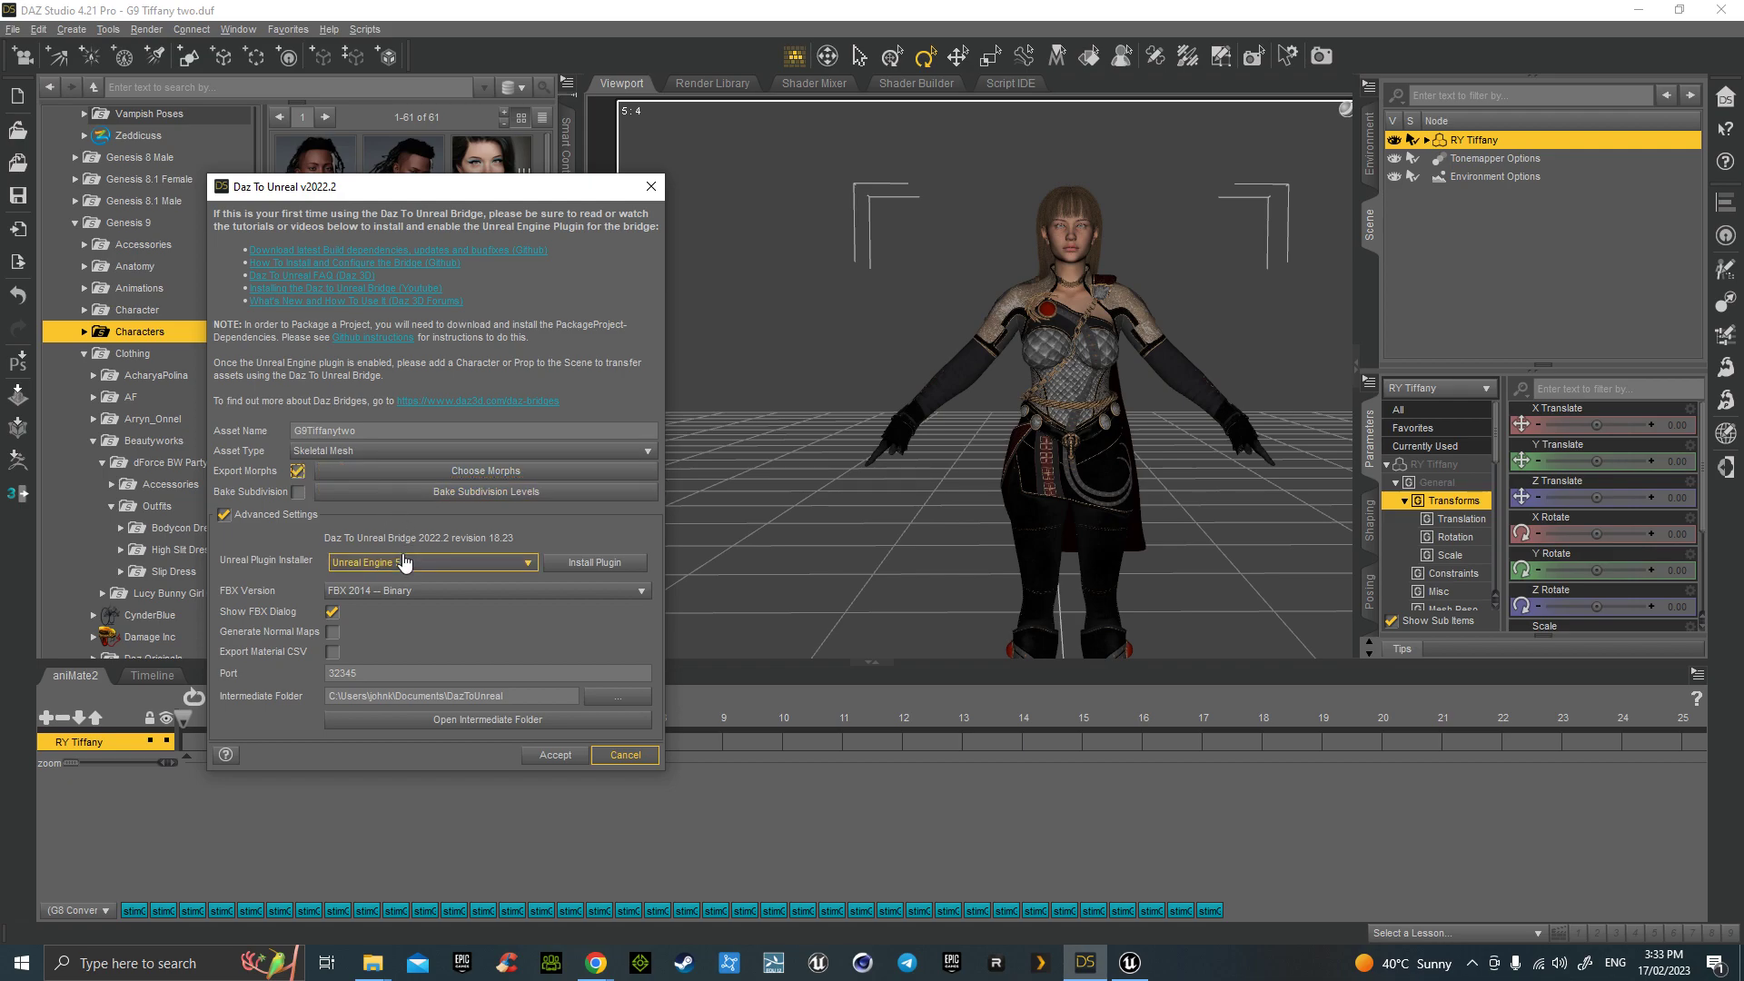
{"action": "left_click", "coordinate": [556, 756]}
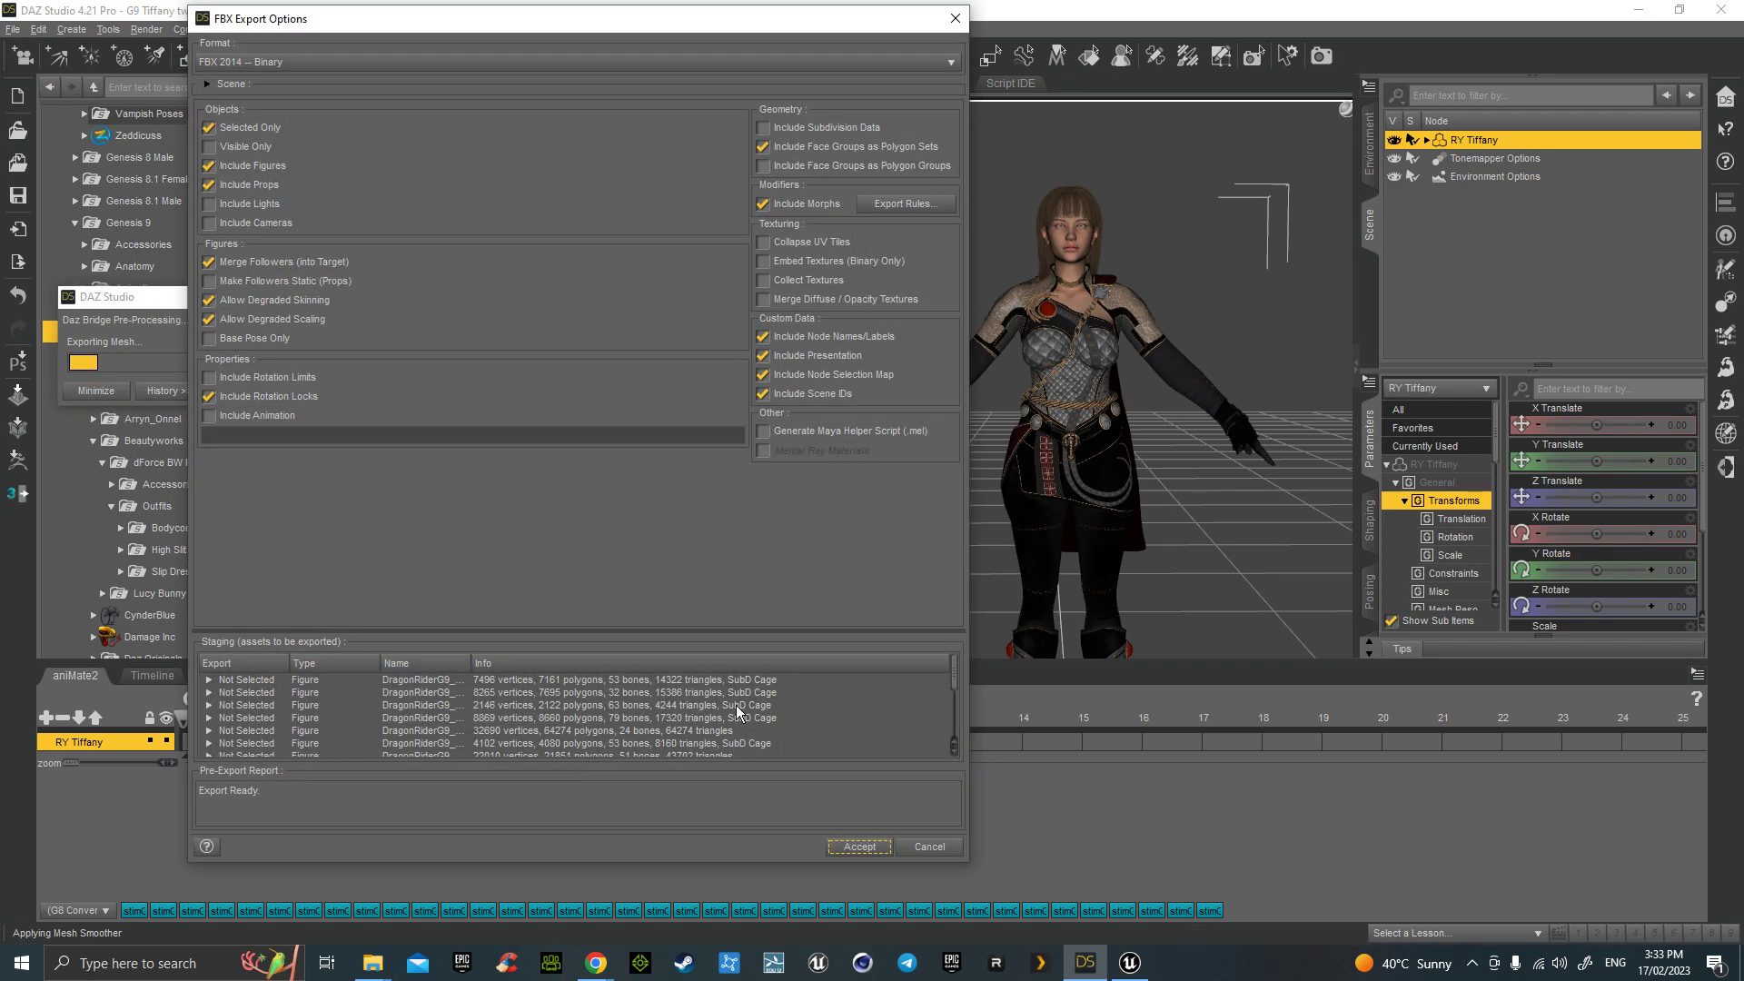
{"action": "left_click", "coordinate": [844, 842]}
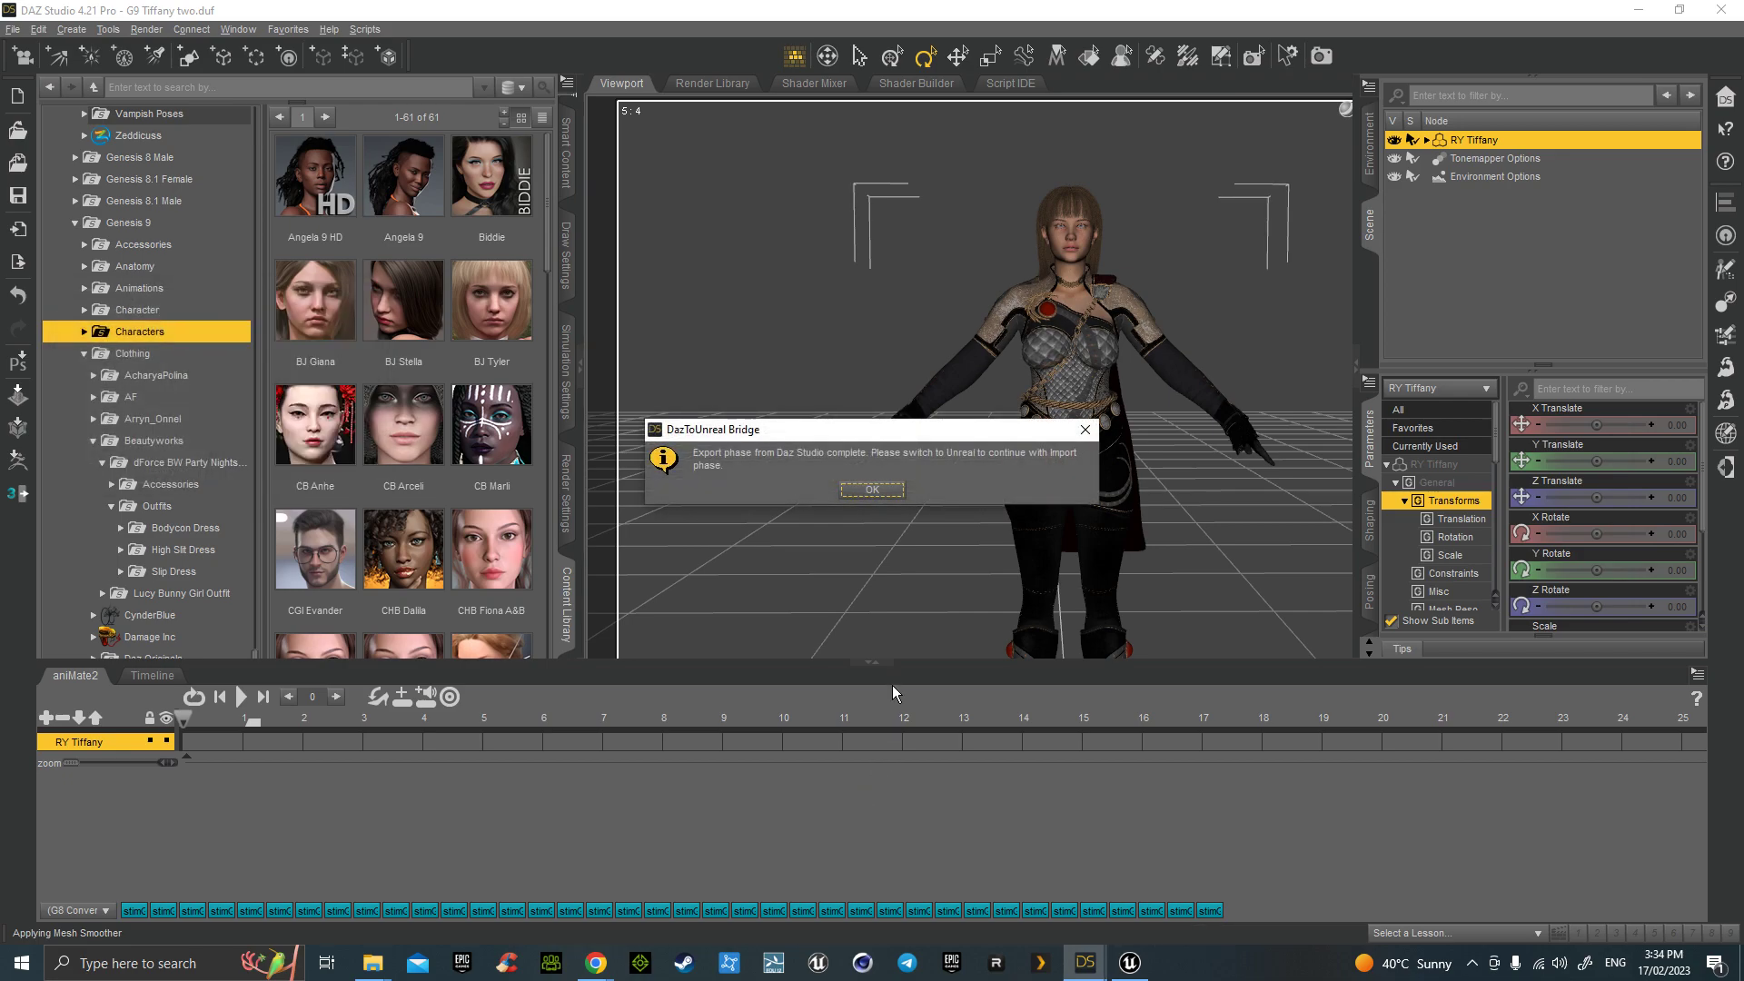
{"action": "left_click", "coordinate": [871, 490]}
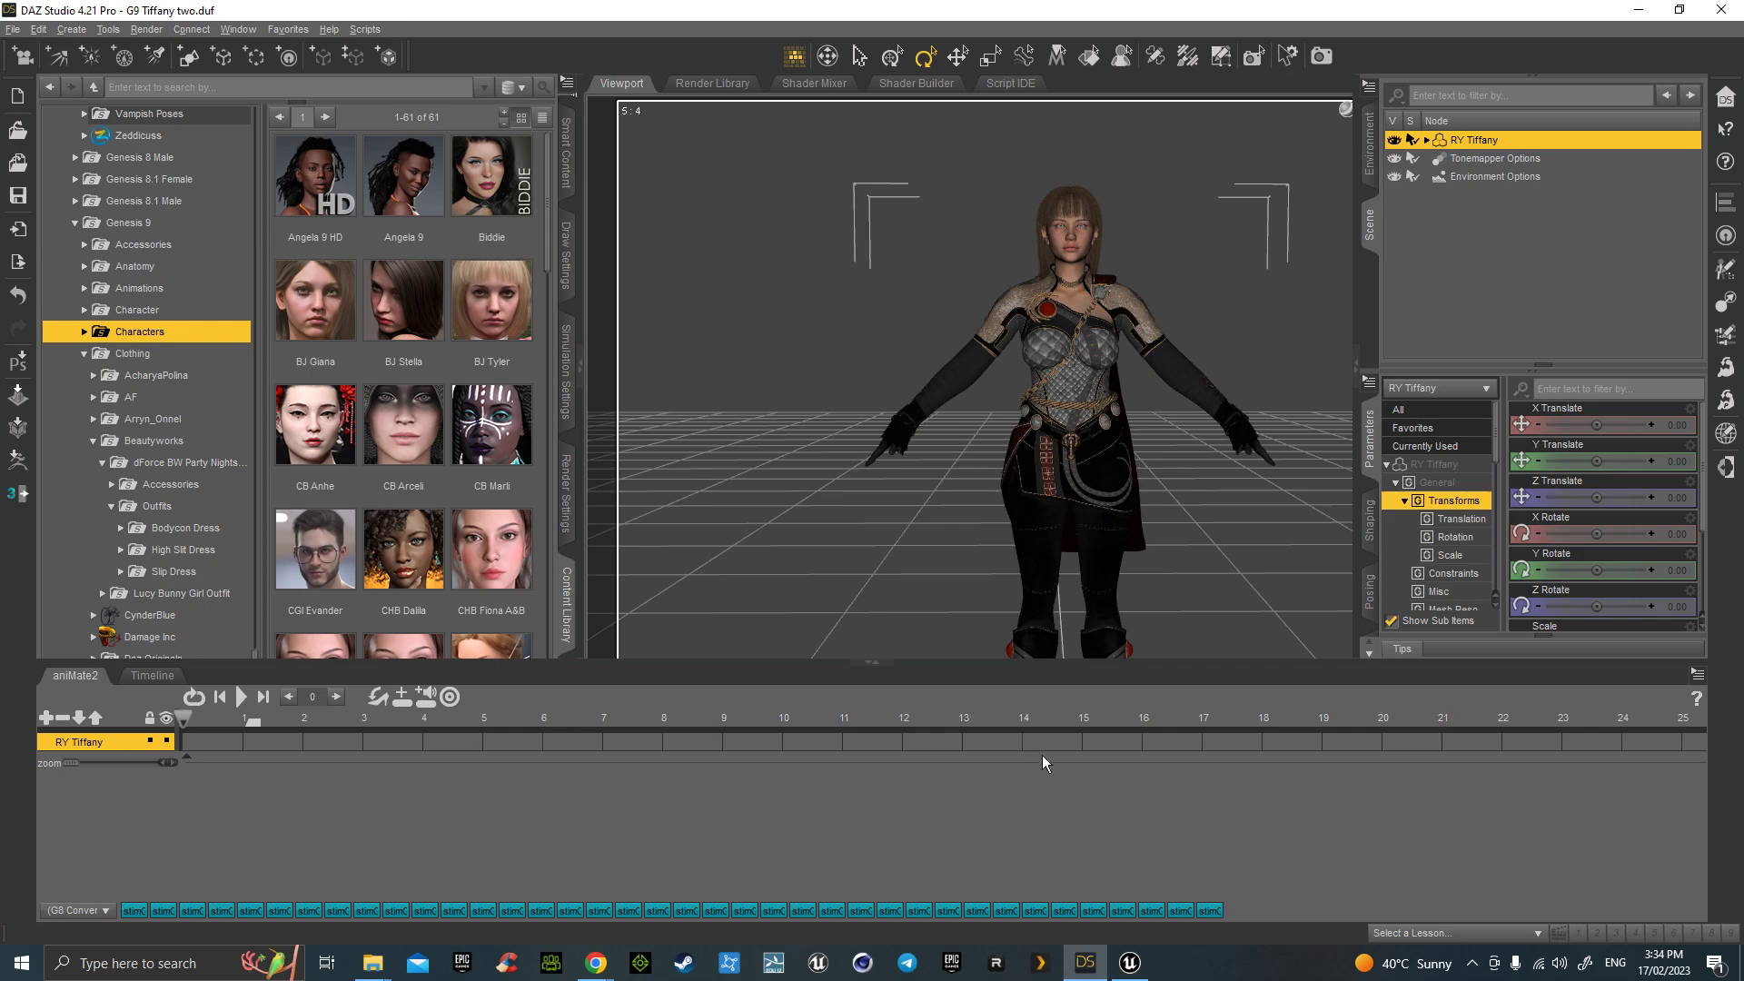
{"action": "mouse_move", "coordinate": [1130, 963]}
{"action": "mouse_move", "coordinate": [1126, 881]}
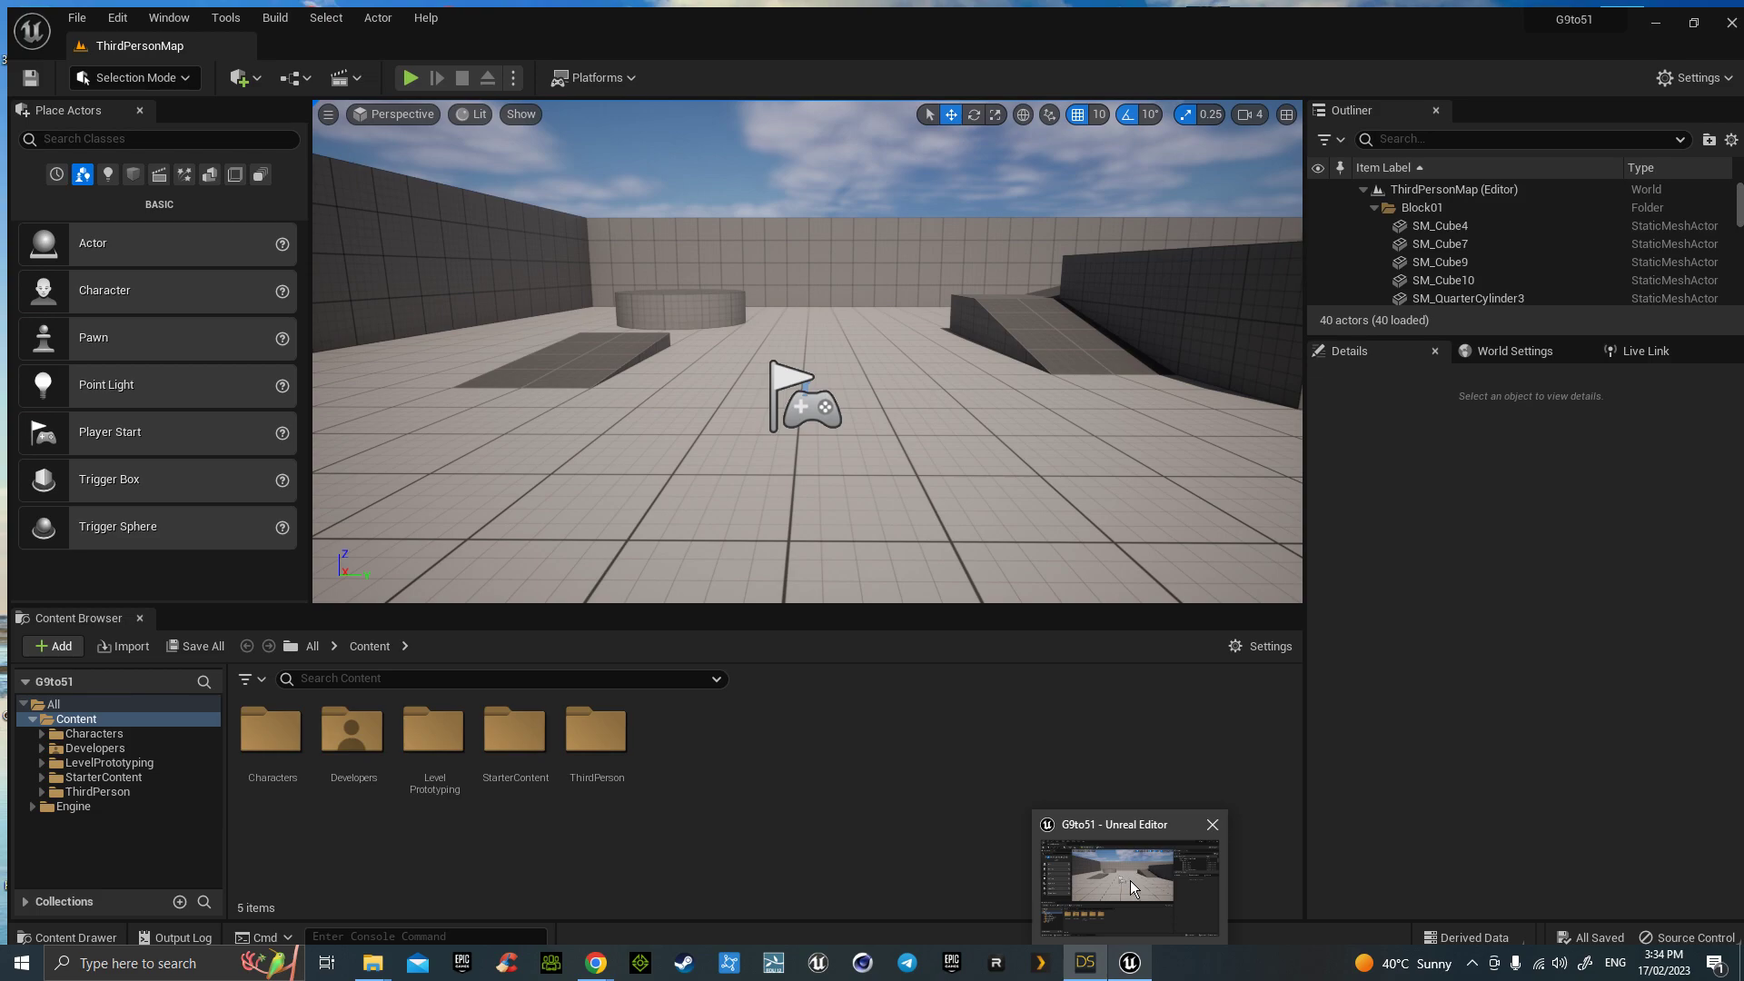
Step: Wait in the Unreal Editor until G9Tiffanytwo's mesh, animation, physics asset, skeleton and materials finish importing
{"action": "left_click", "coordinate": [1130, 879]}
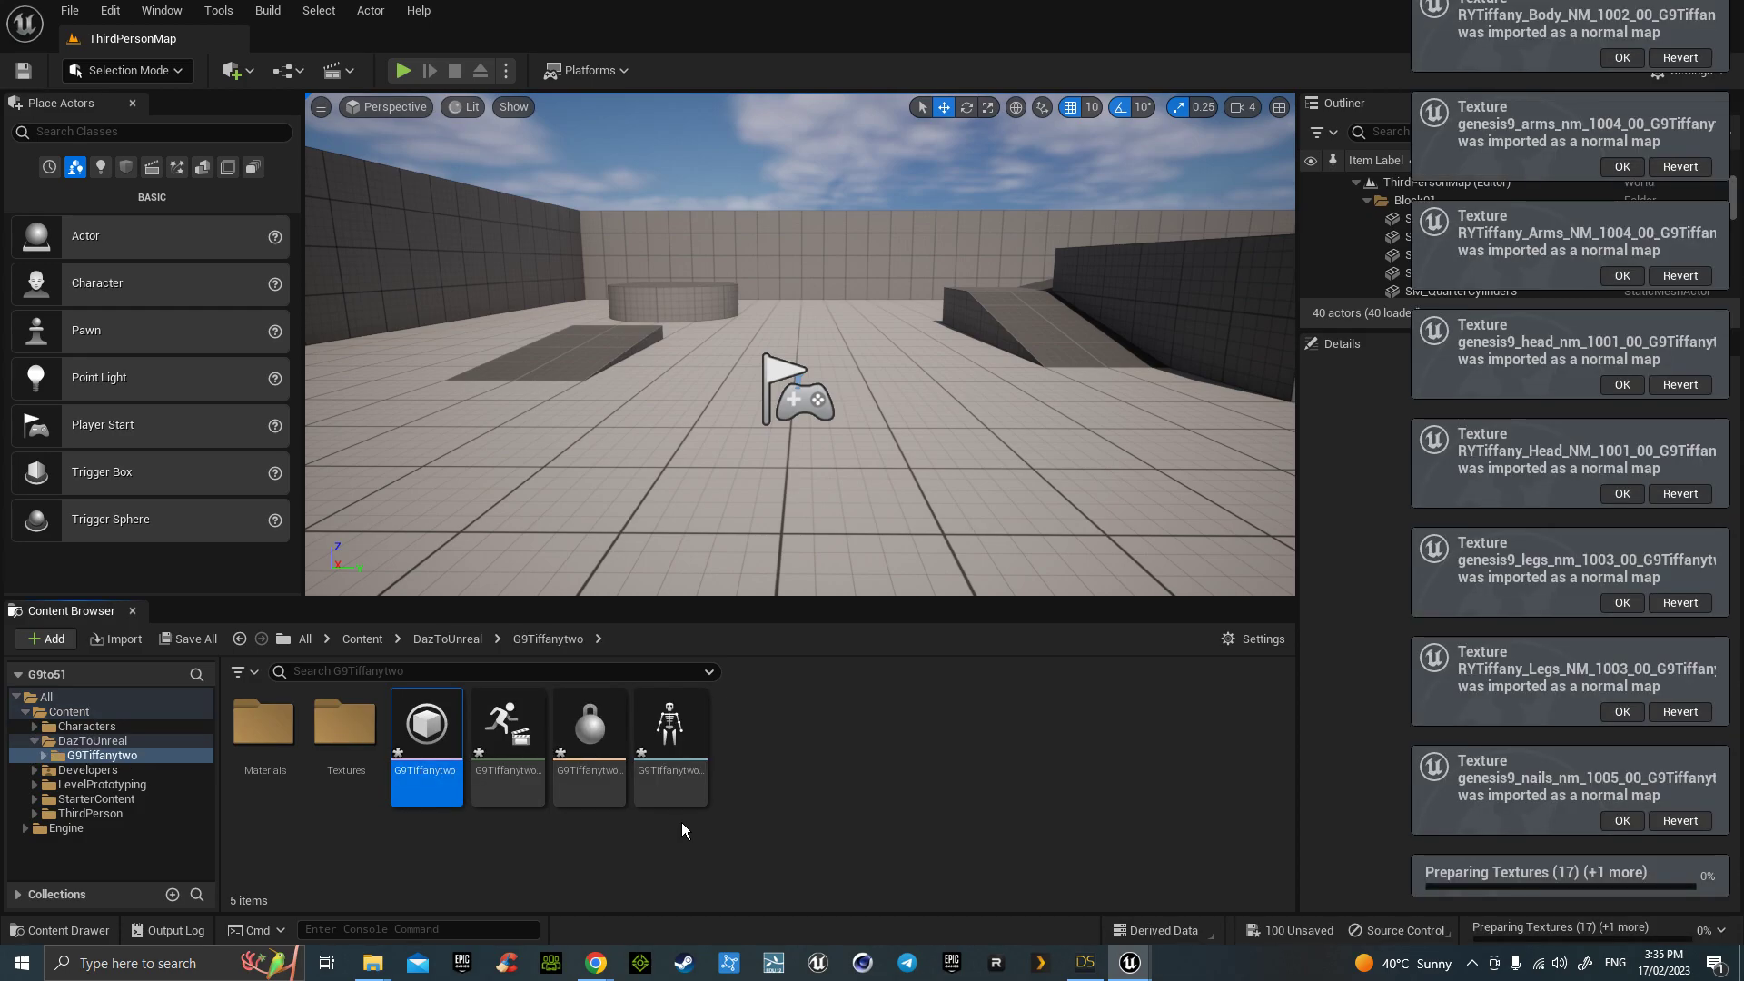
{"action": "mouse_move", "coordinate": [1414, 964]}
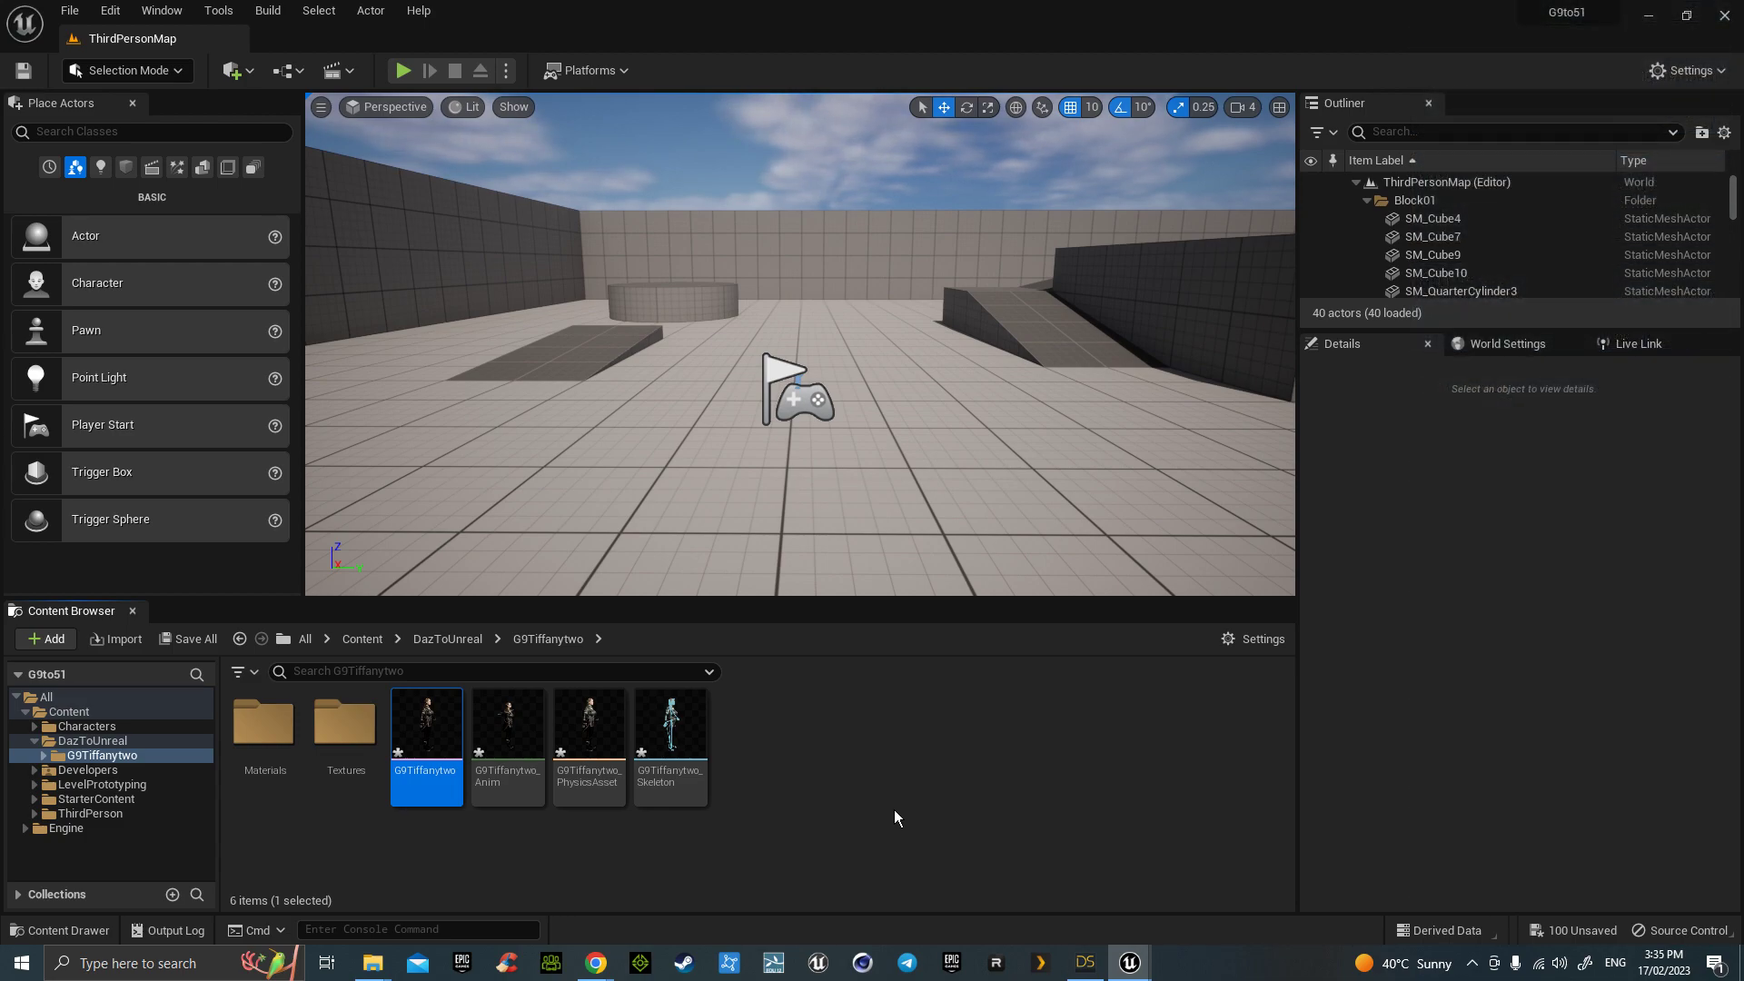
Step: Open the G9Tiffanytwo skeletal mesh and set the Front2 hair material's Opacity Strength to 2, then save
{"action": "double_click", "coordinate": [437, 715]}
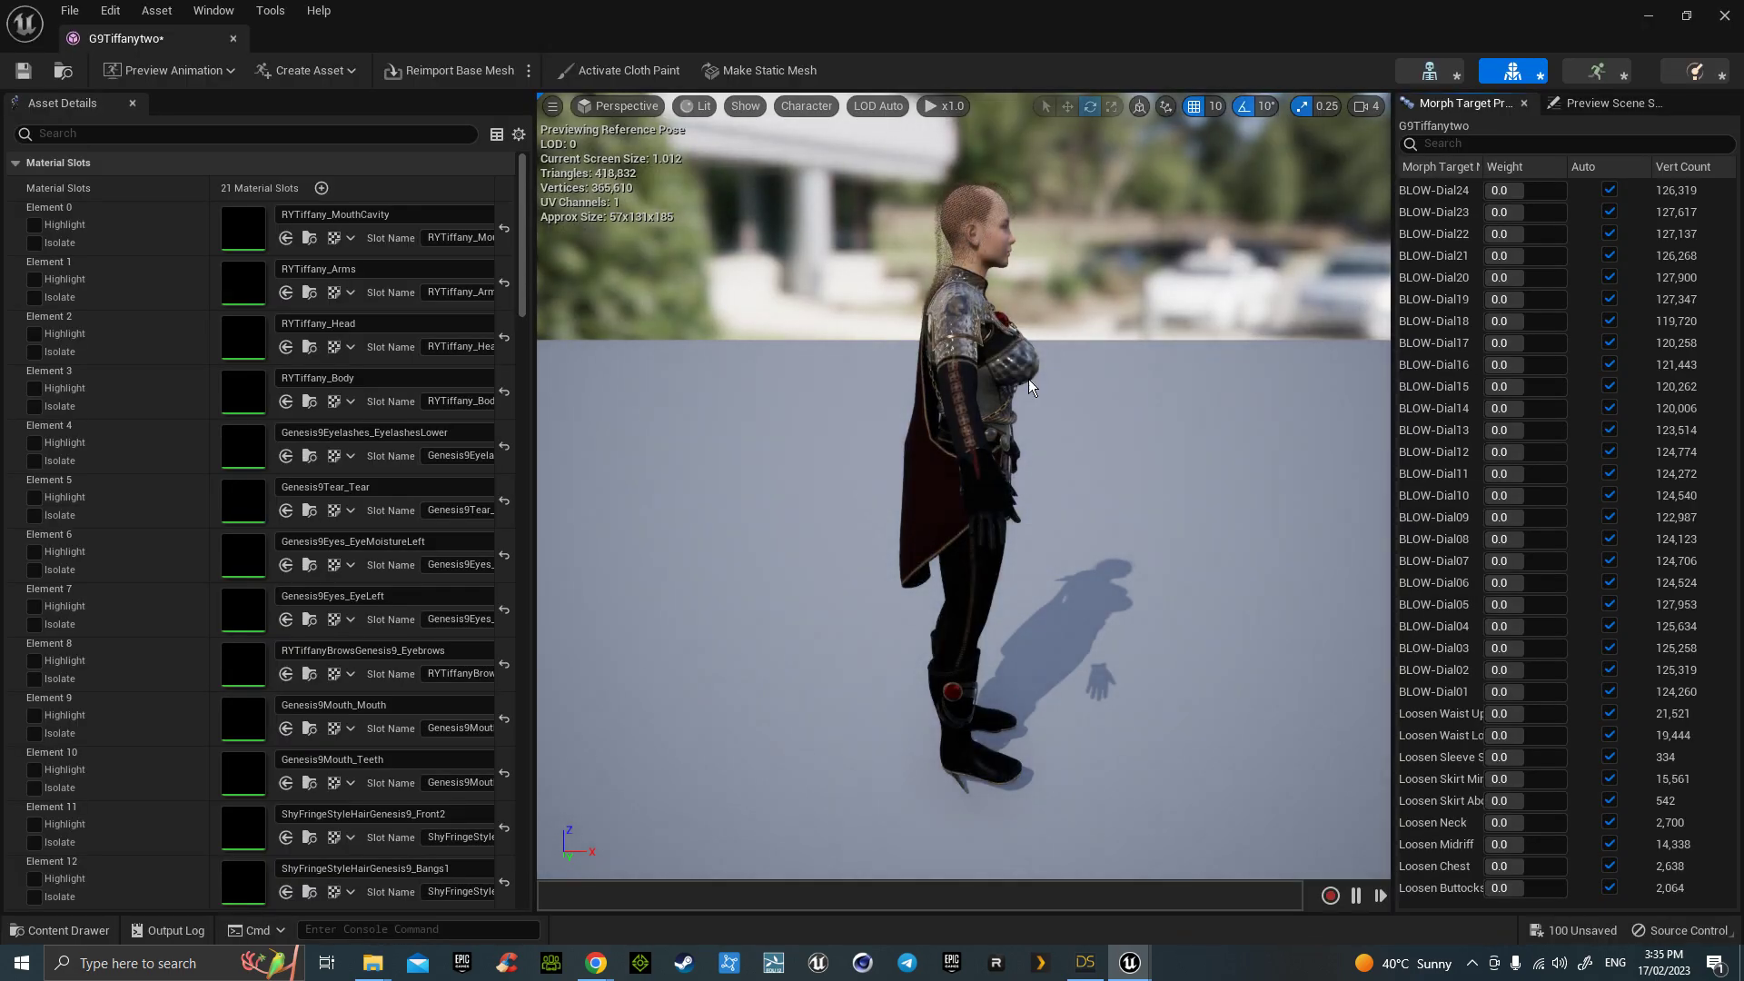
{"action": "left_click_drag", "start_coordinate": [523, 307], "coordinate": [521, 393]}
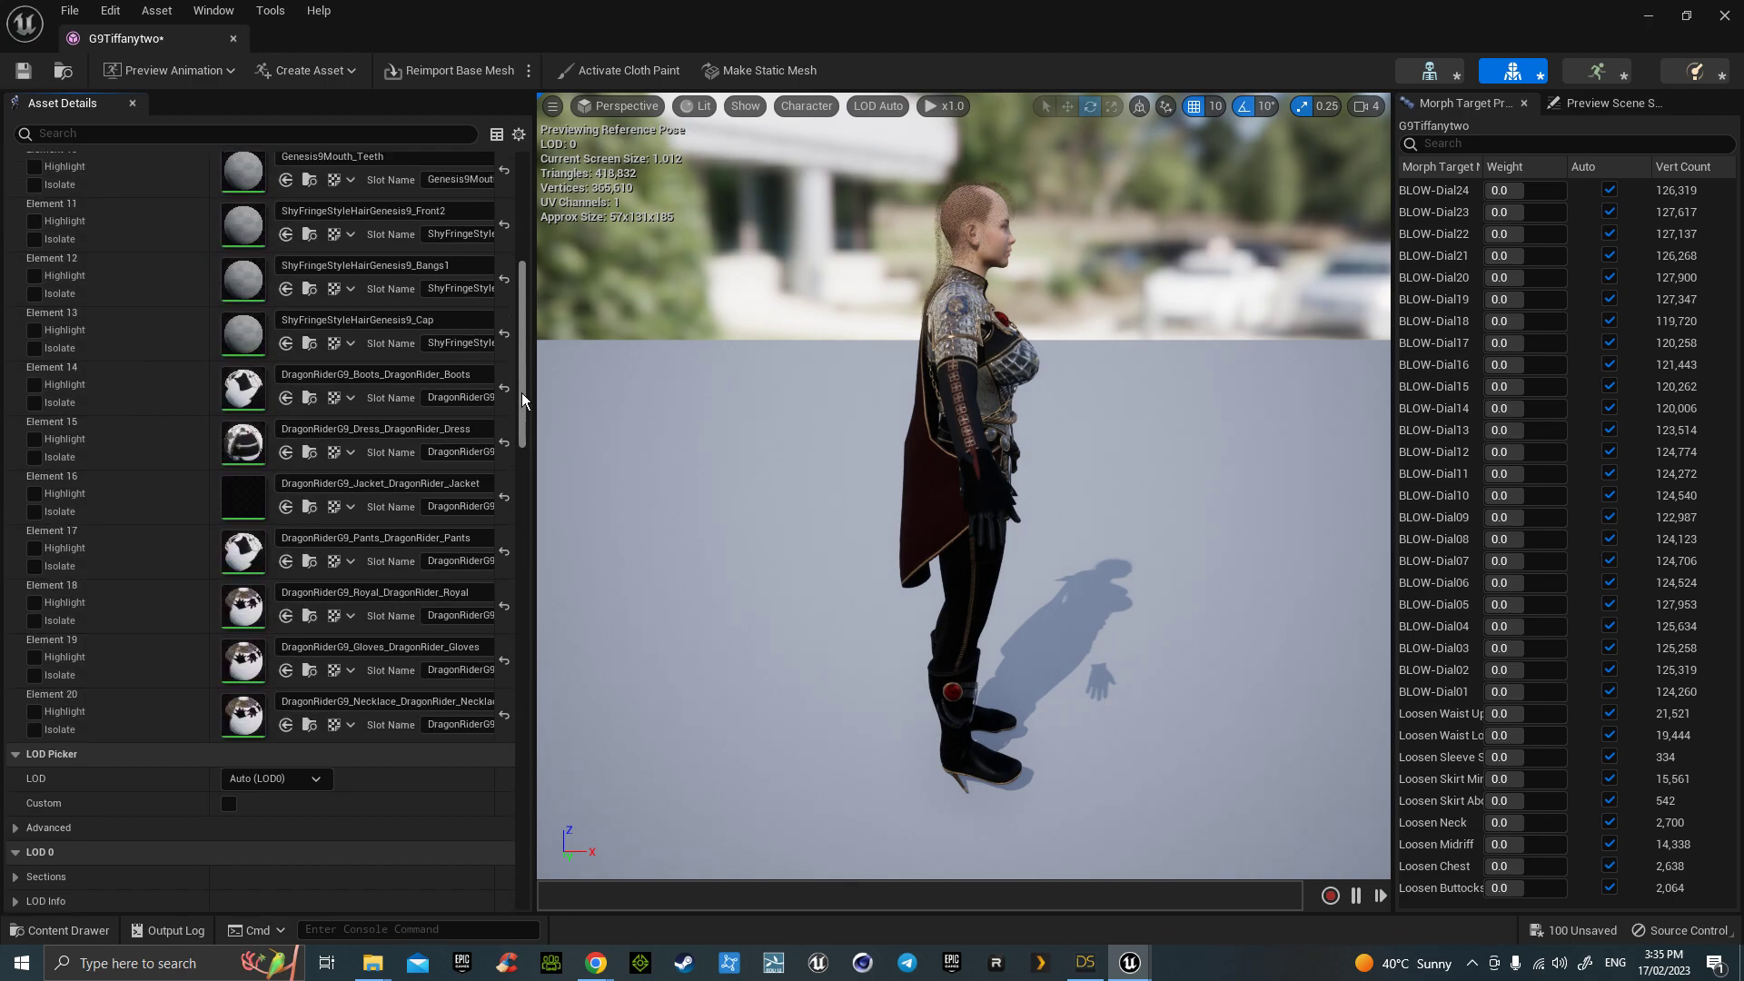
{"action": "double_click", "coordinate": [243, 222]}
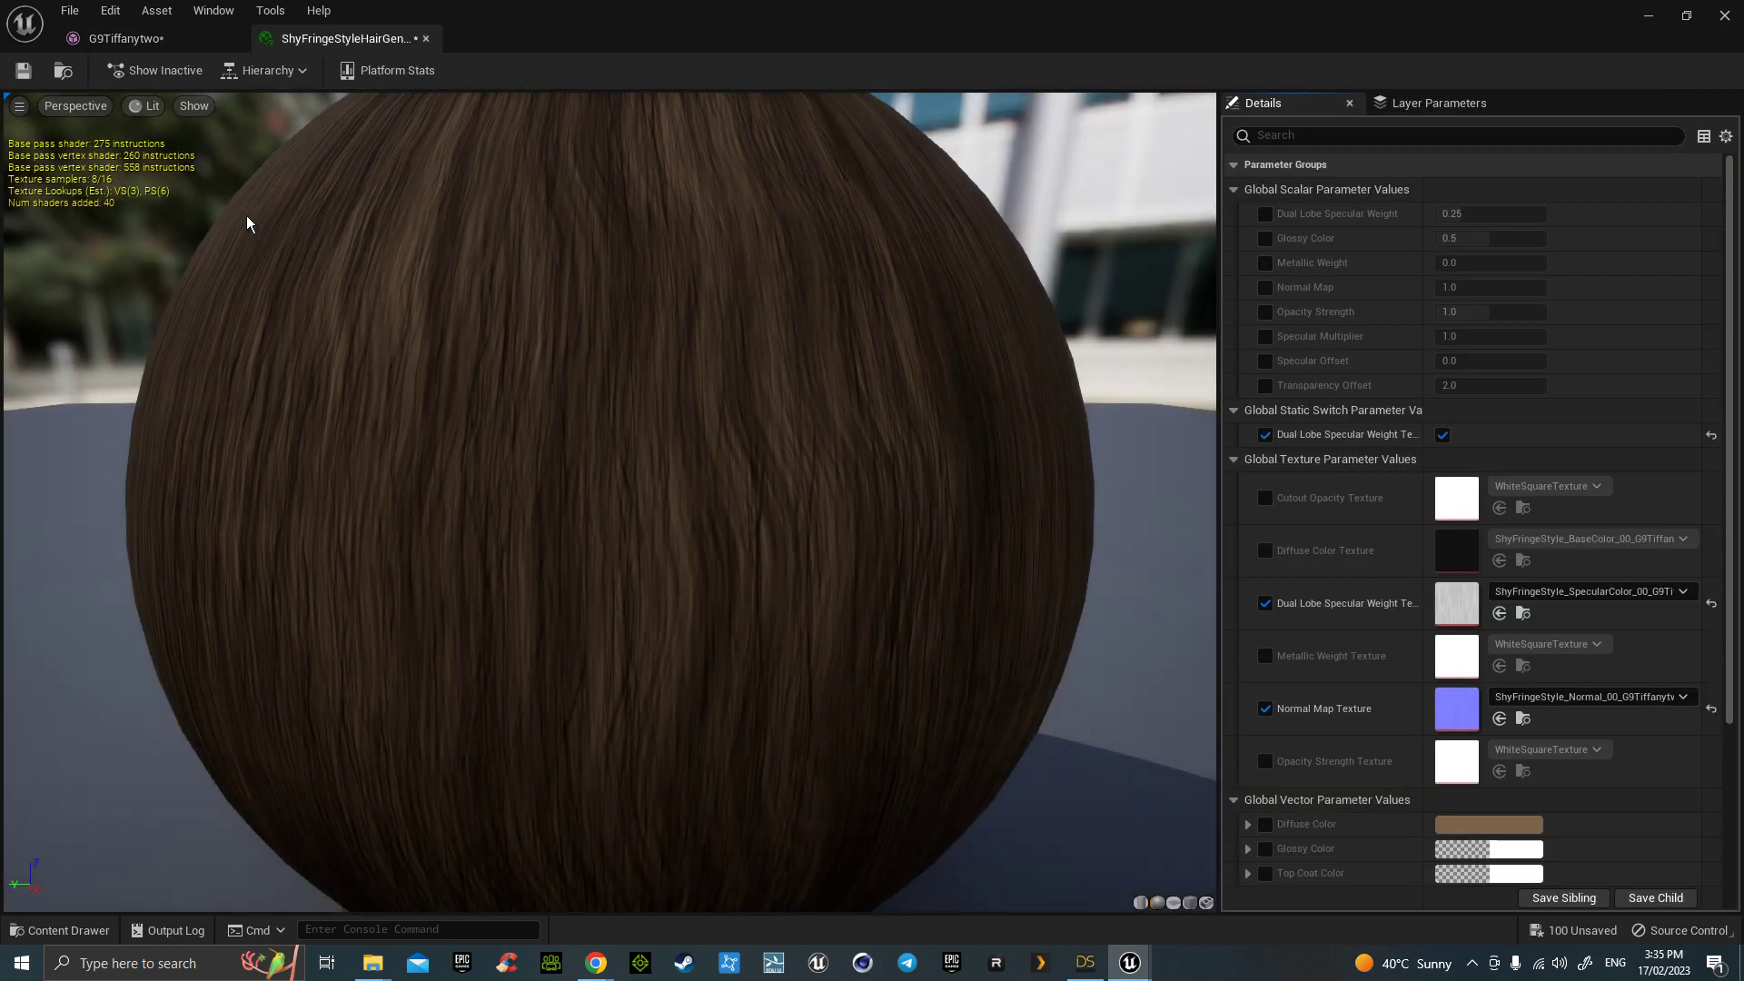
{"action": "left_click", "coordinate": [1265, 311]}
{"action": "left_click", "coordinate": [1490, 312]}
{"action": "type", "text": "2"}
{"action": "key", "text": "Return"}
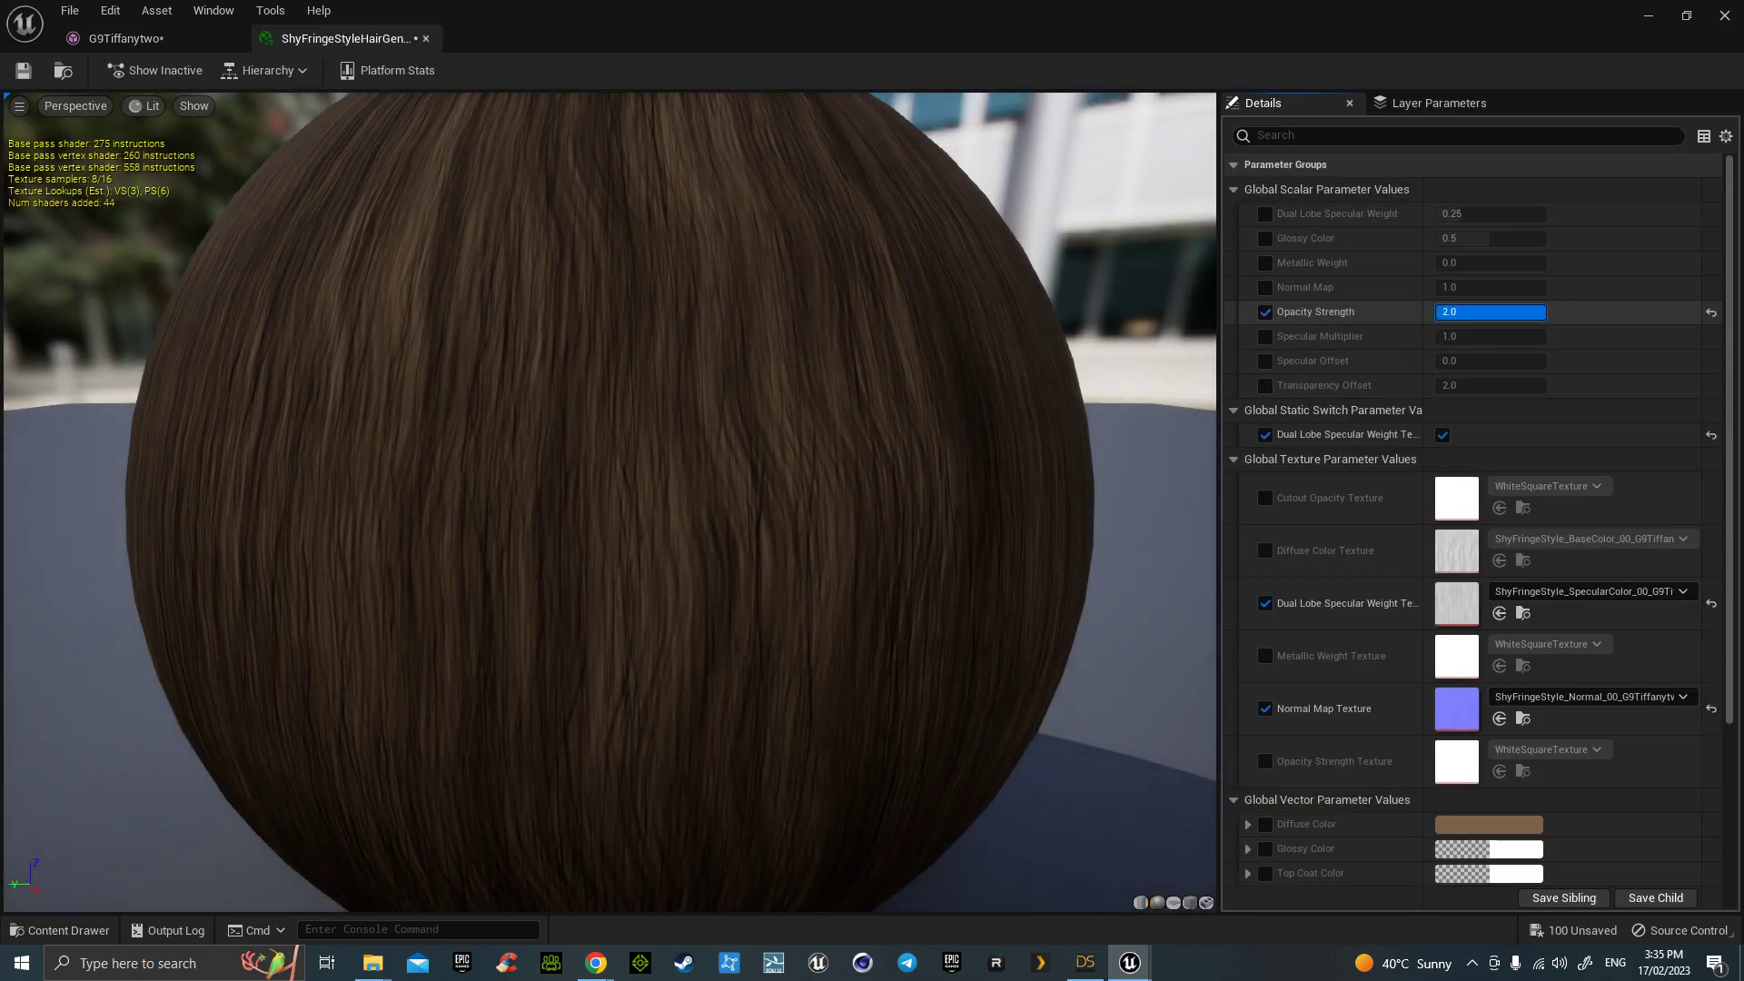
{"action": "left_click", "coordinate": [24, 70]}
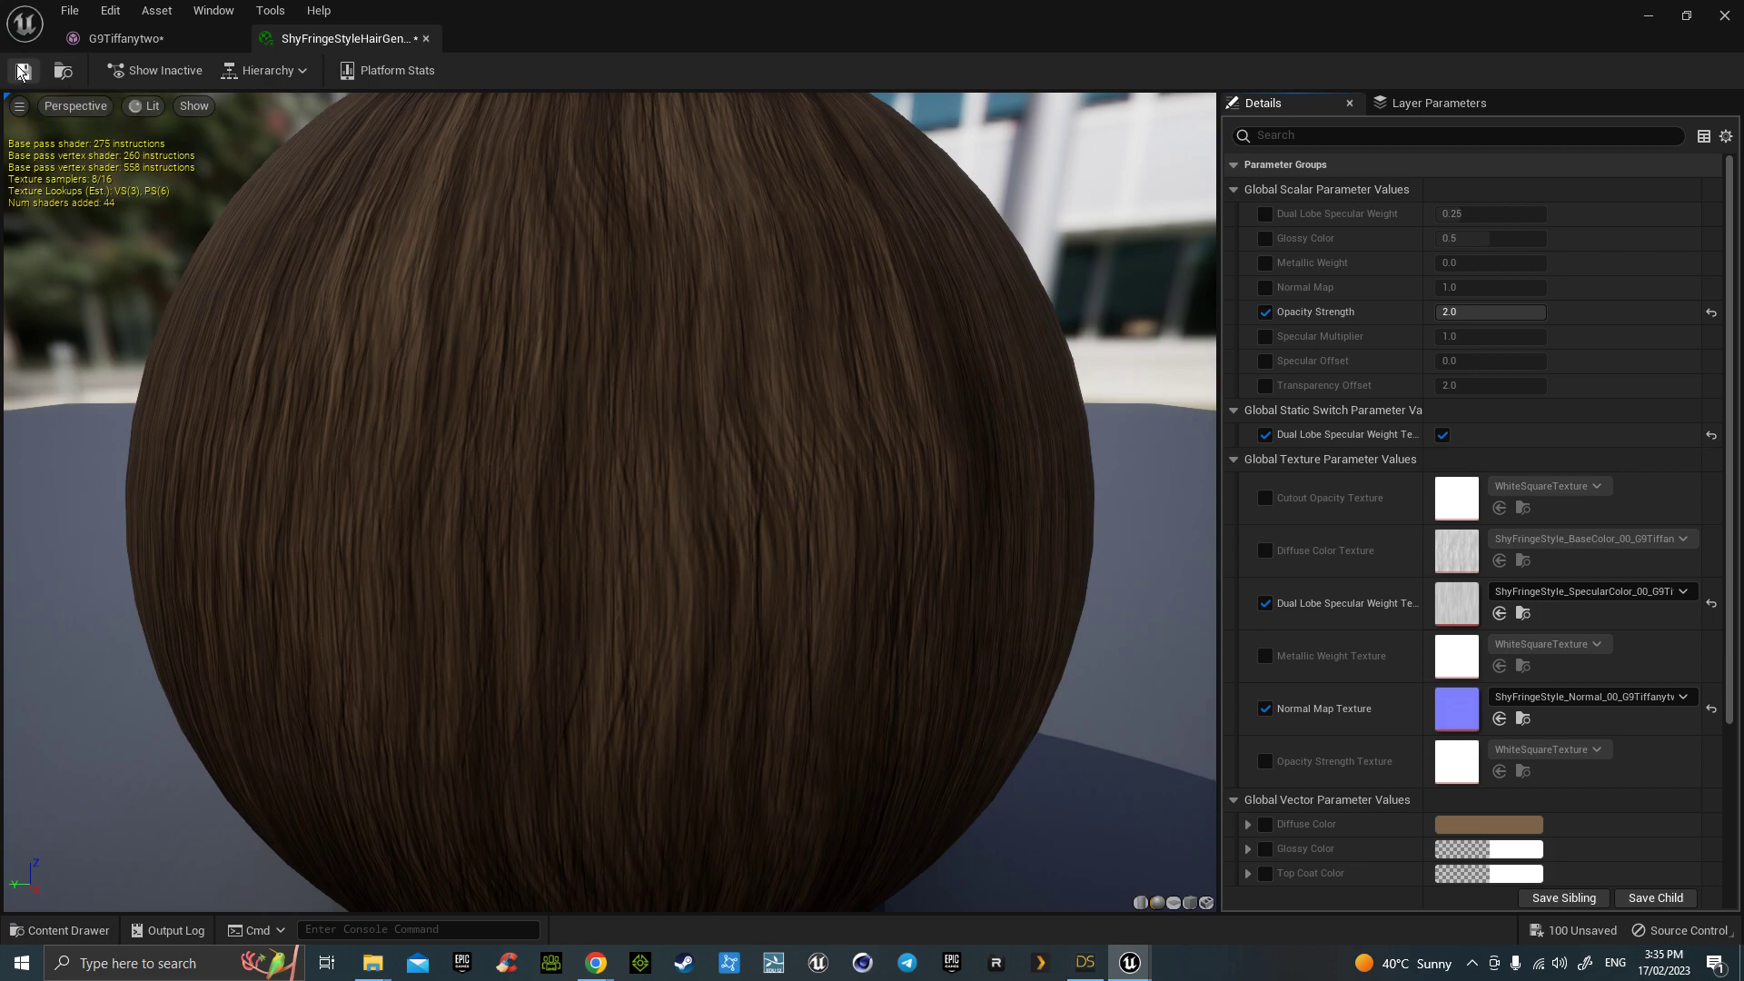
{"action": "left_click", "coordinate": [119, 38]}
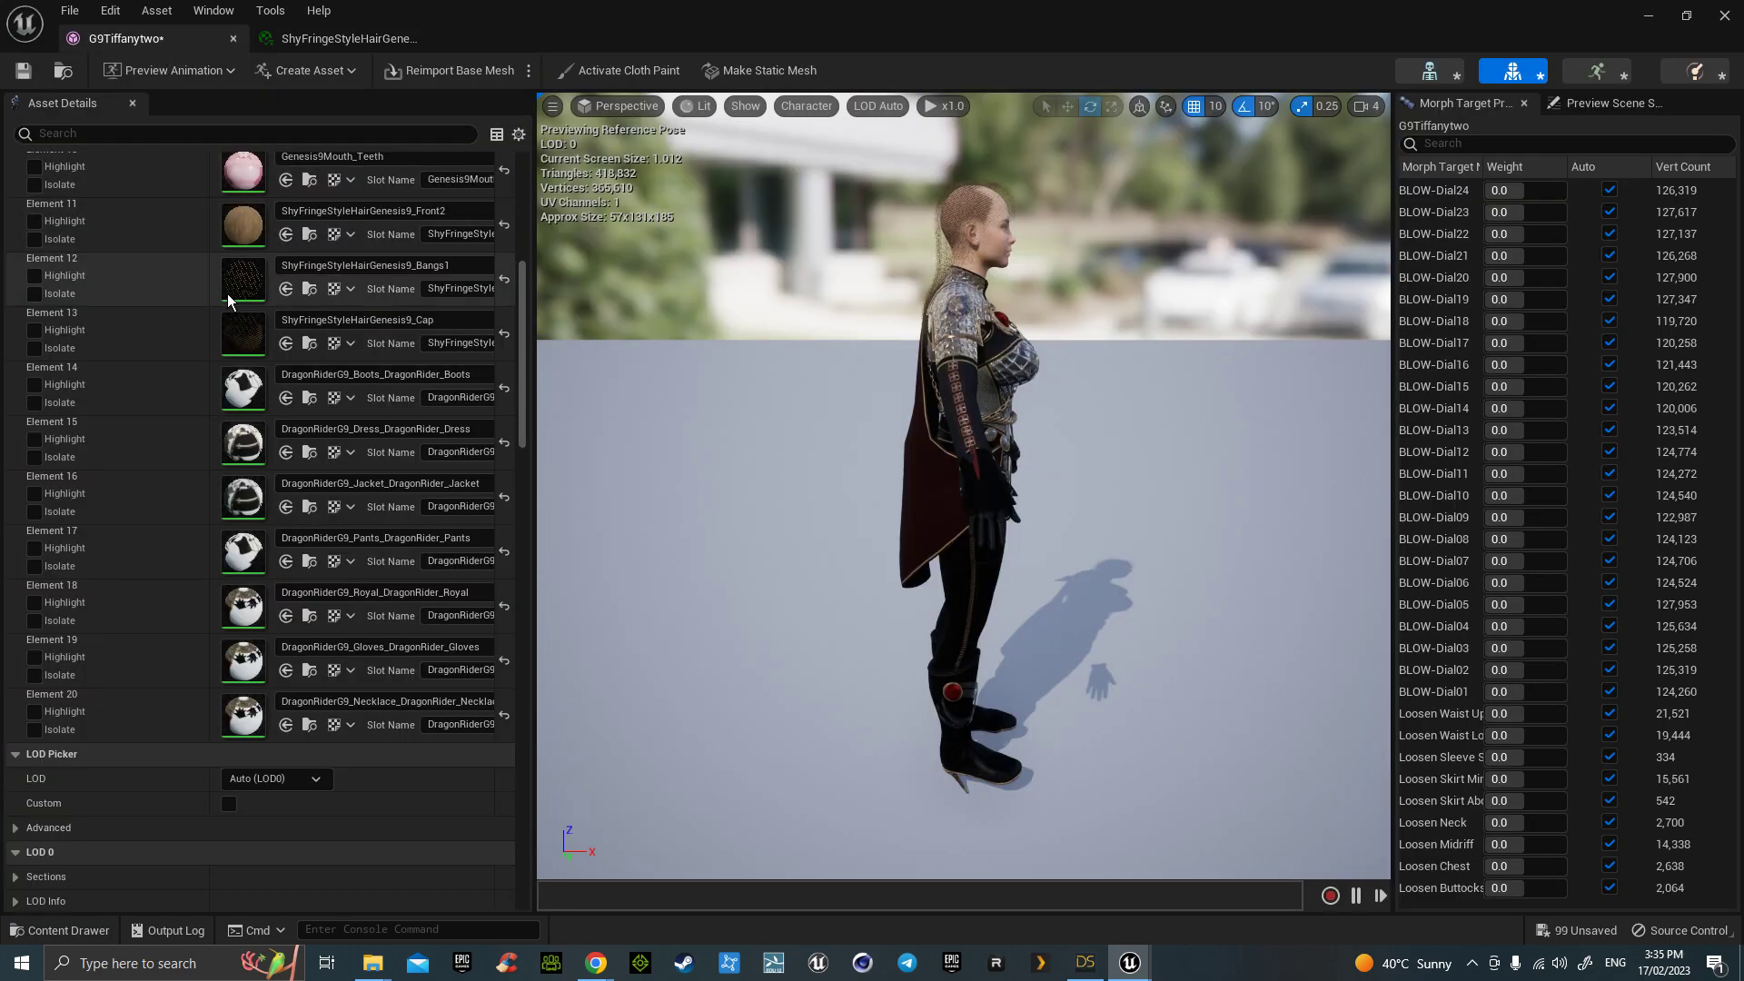
Step: Set Opacity Strength to 8.0 on Bangs1 and 7 on the hair Cap, saving each material
{"action": "double_click", "coordinate": [237, 288]}
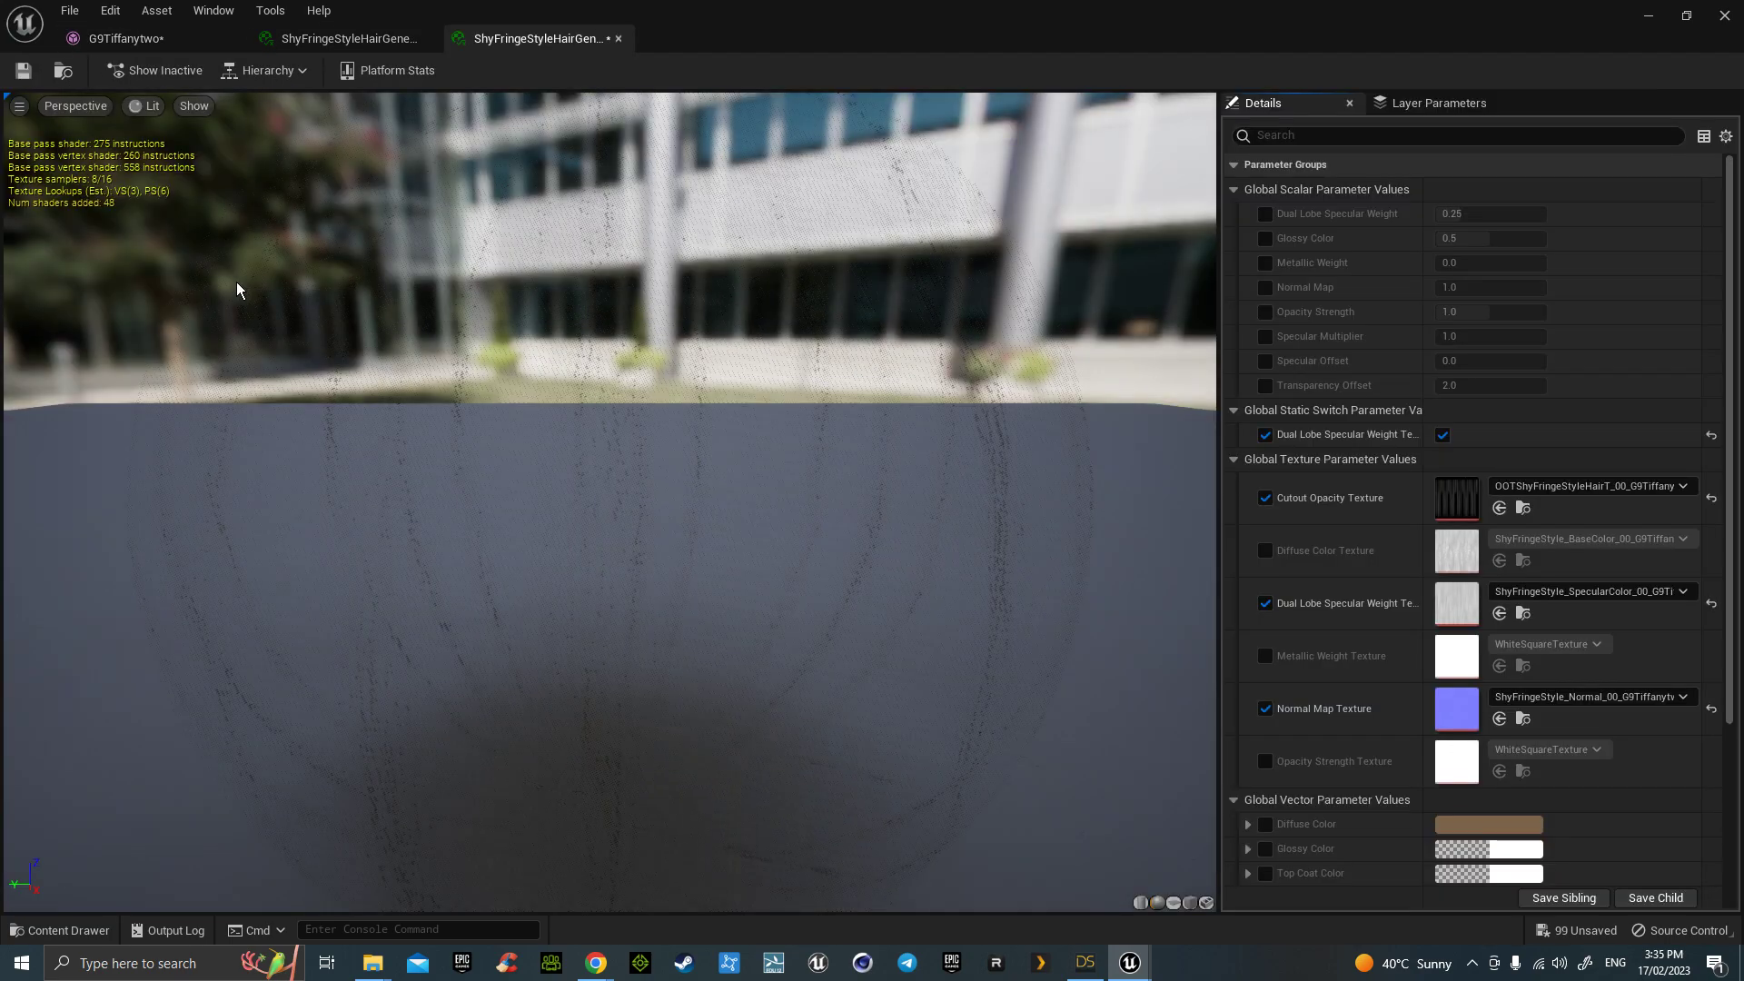
{"action": "left_click", "coordinate": [1265, 312]}
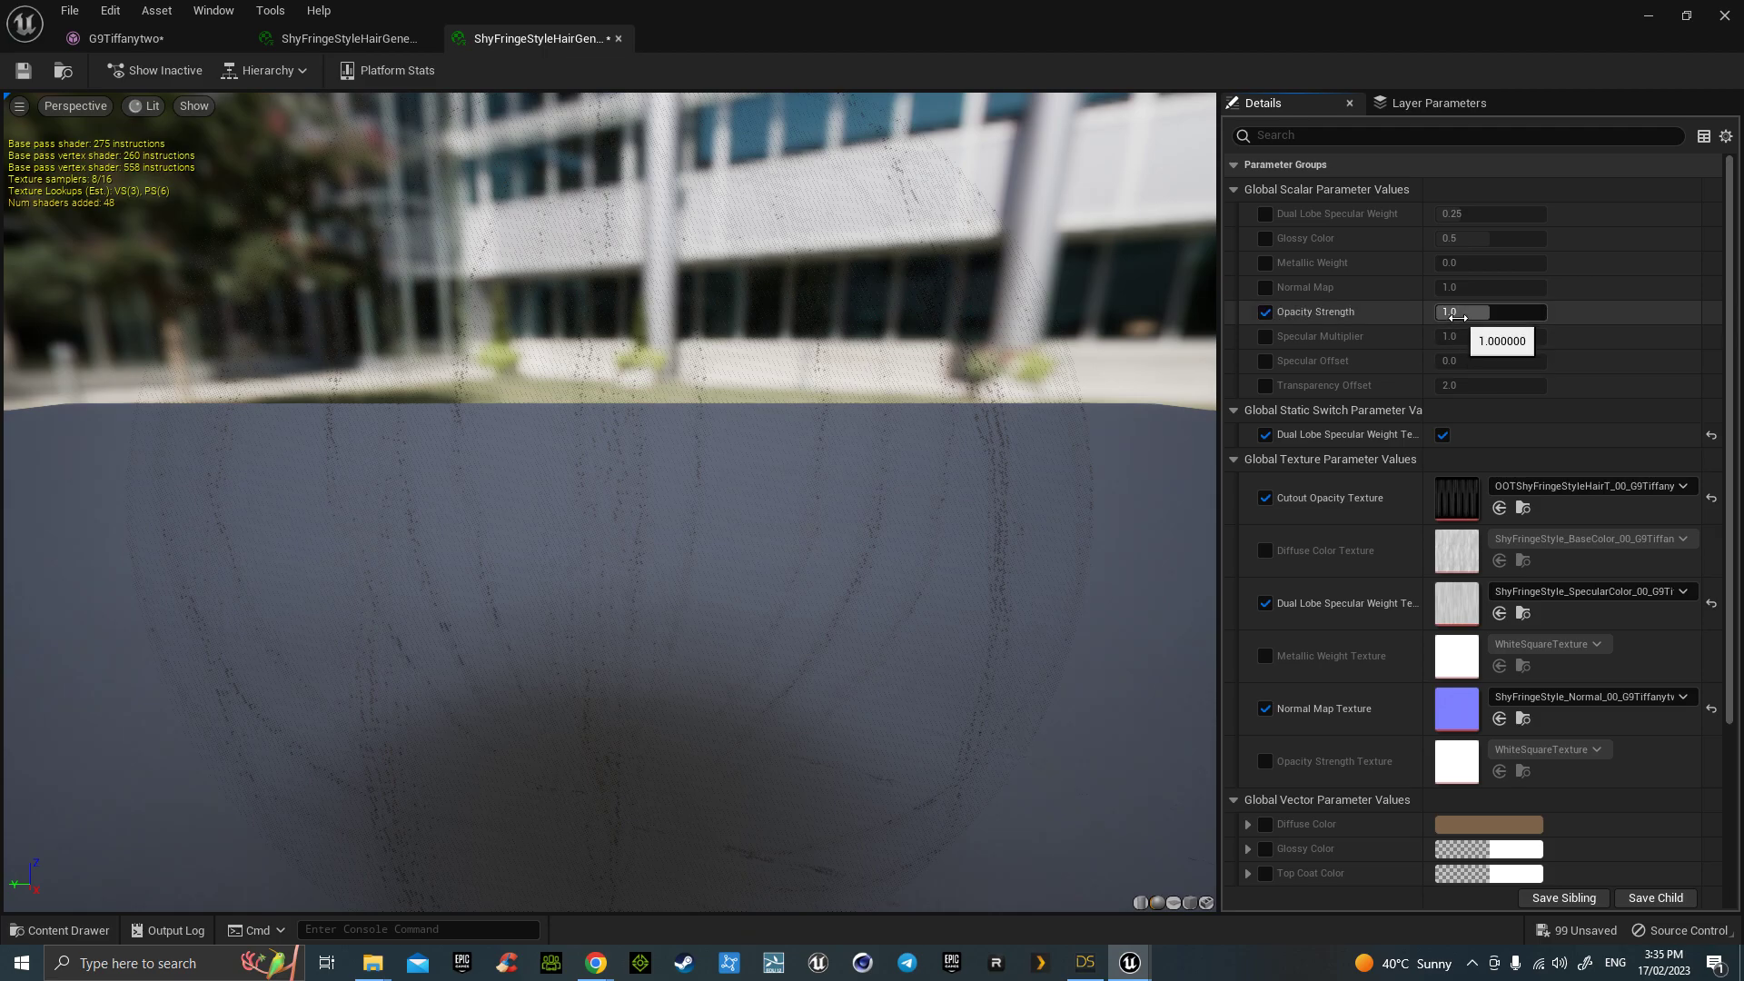
{"action": "left_click_drag", "start_coordinate": [1457, 317], "coordinate": [1513, 317]}
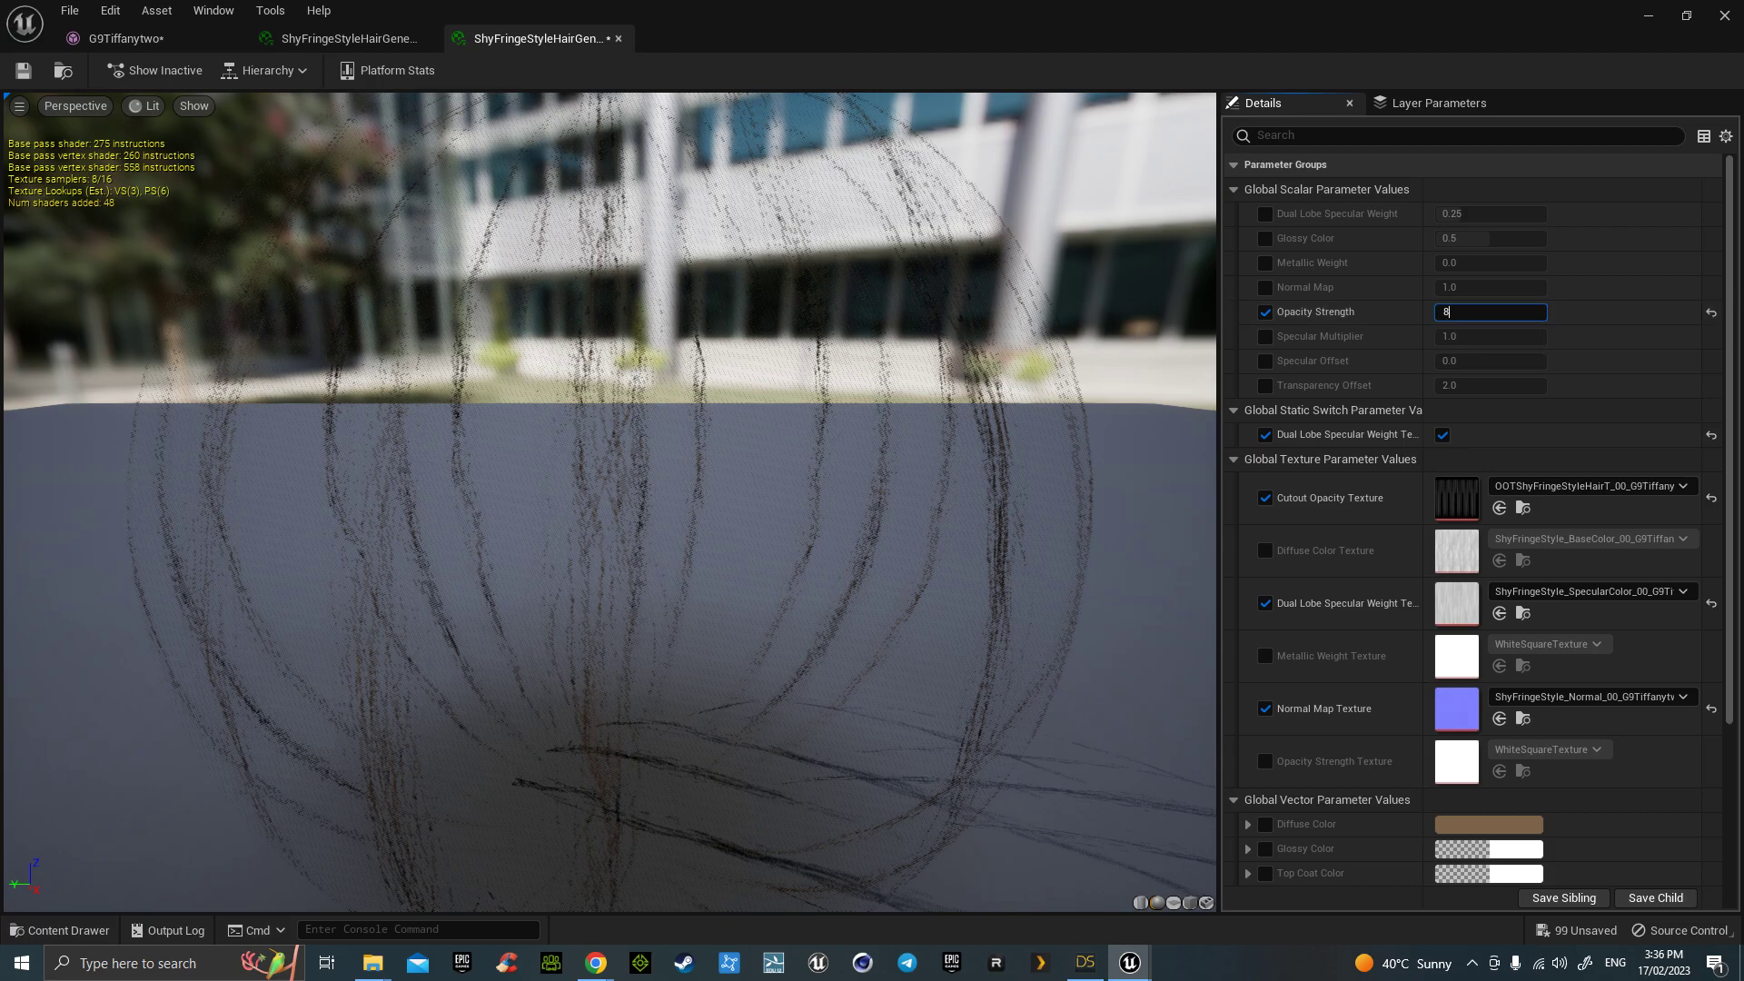
{"action": "left_click", "coordinate": [24, 70]}
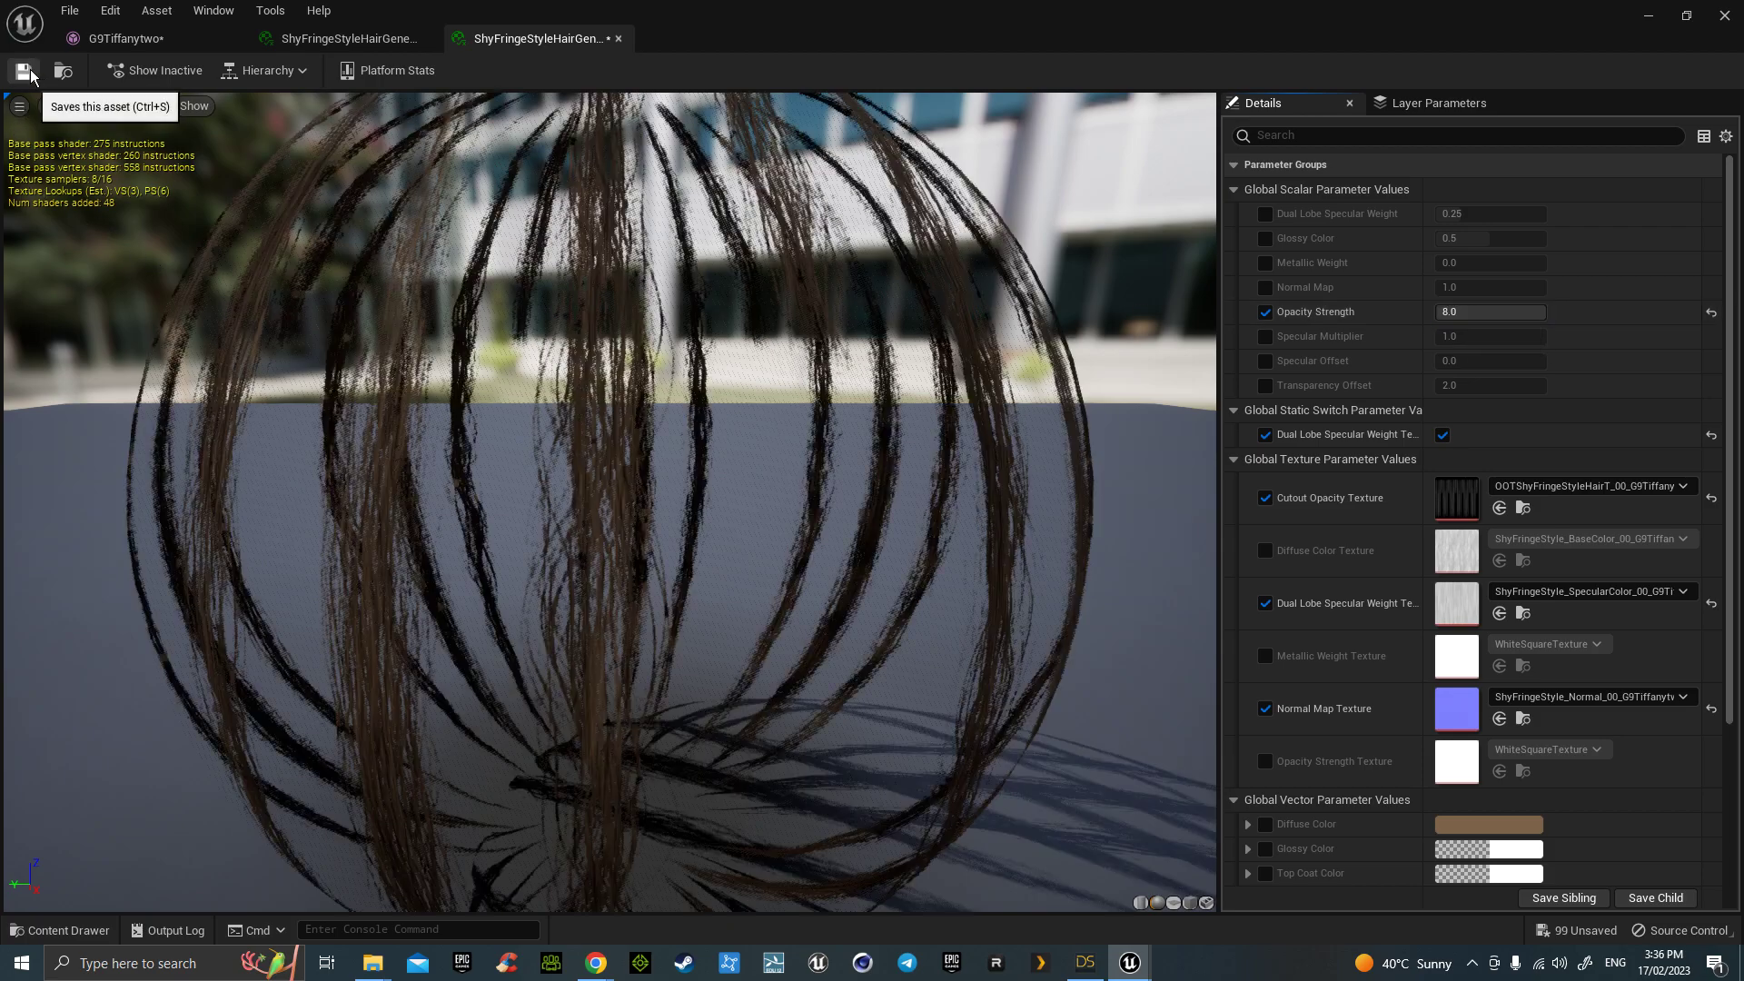
{"action": "left_click", "coordinate": [127, 38]}
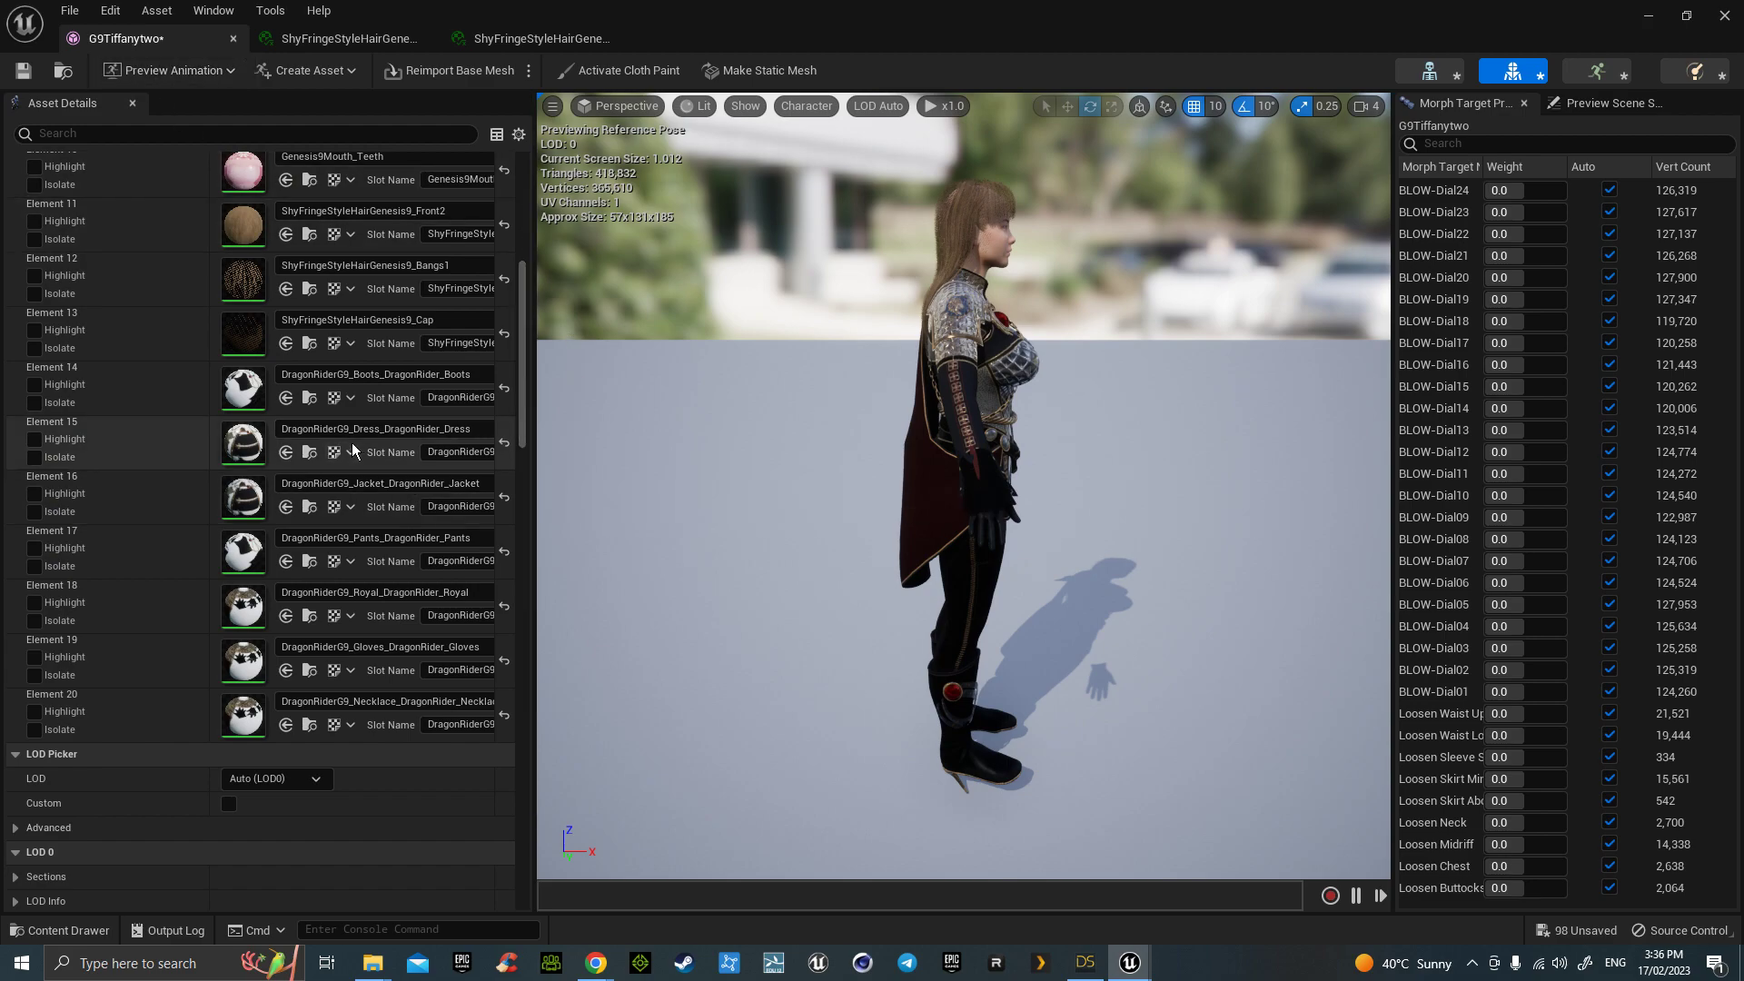
{"action": "double_click", "coordinate": [238, 338]}
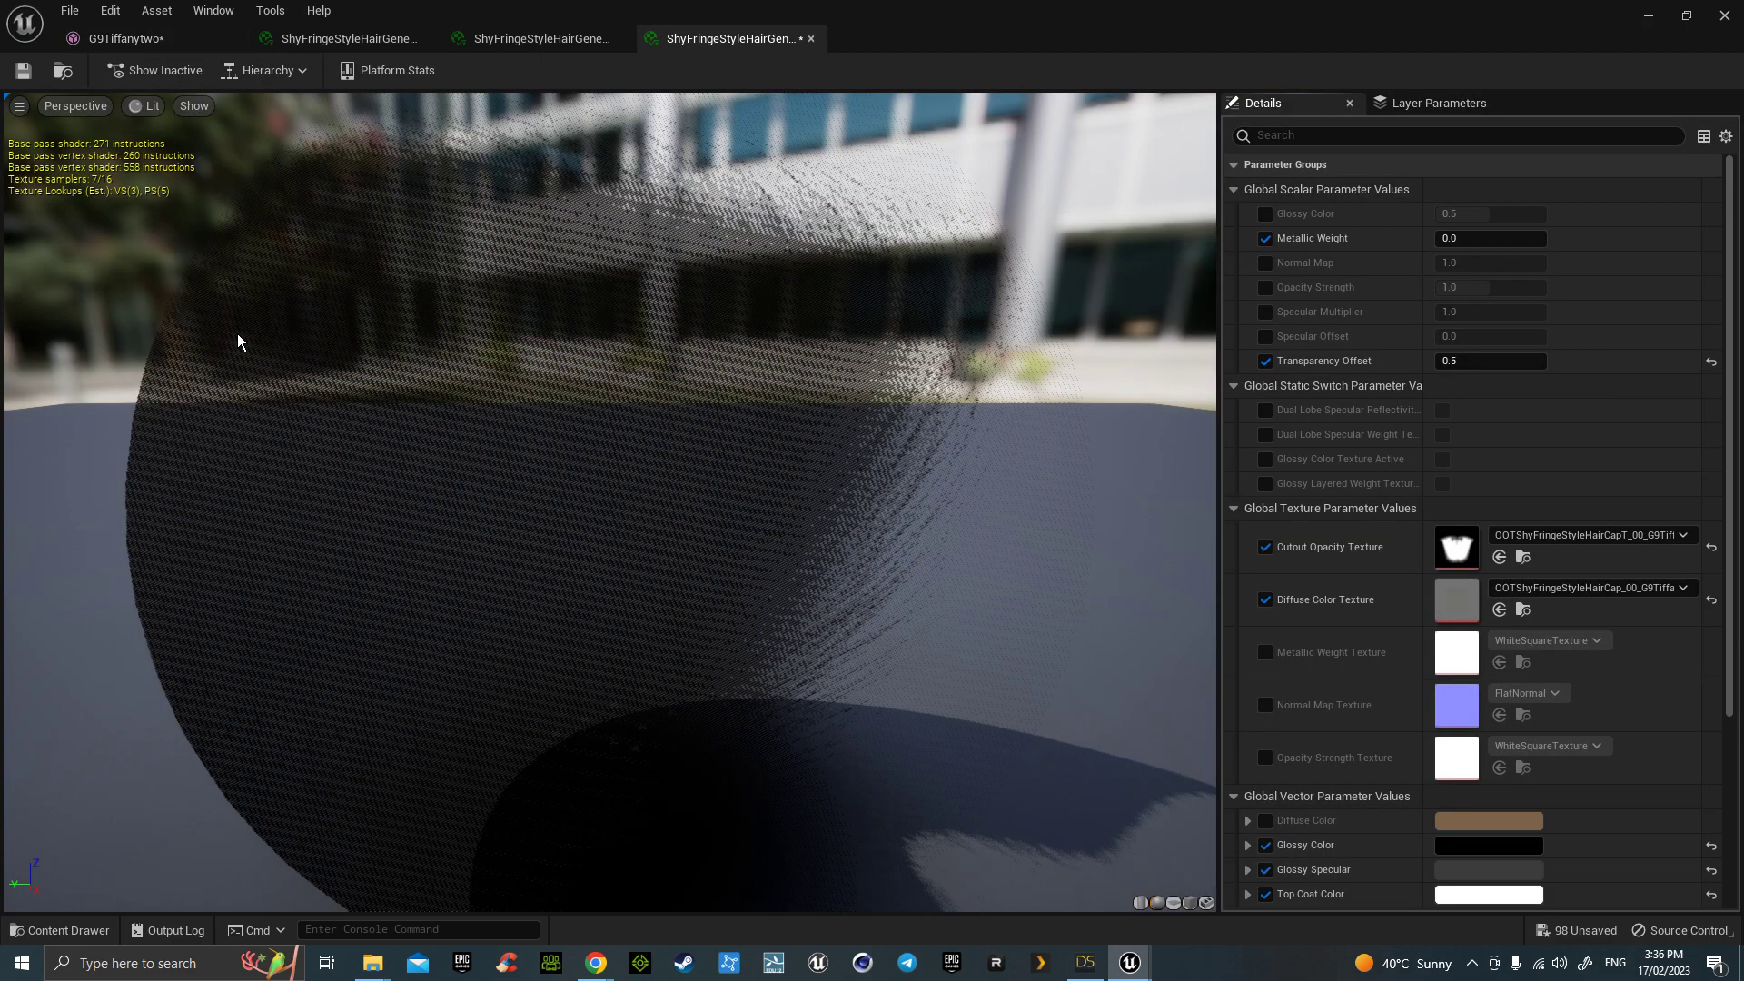
{"action": "left_click", "coordinate": [1265, 288]}
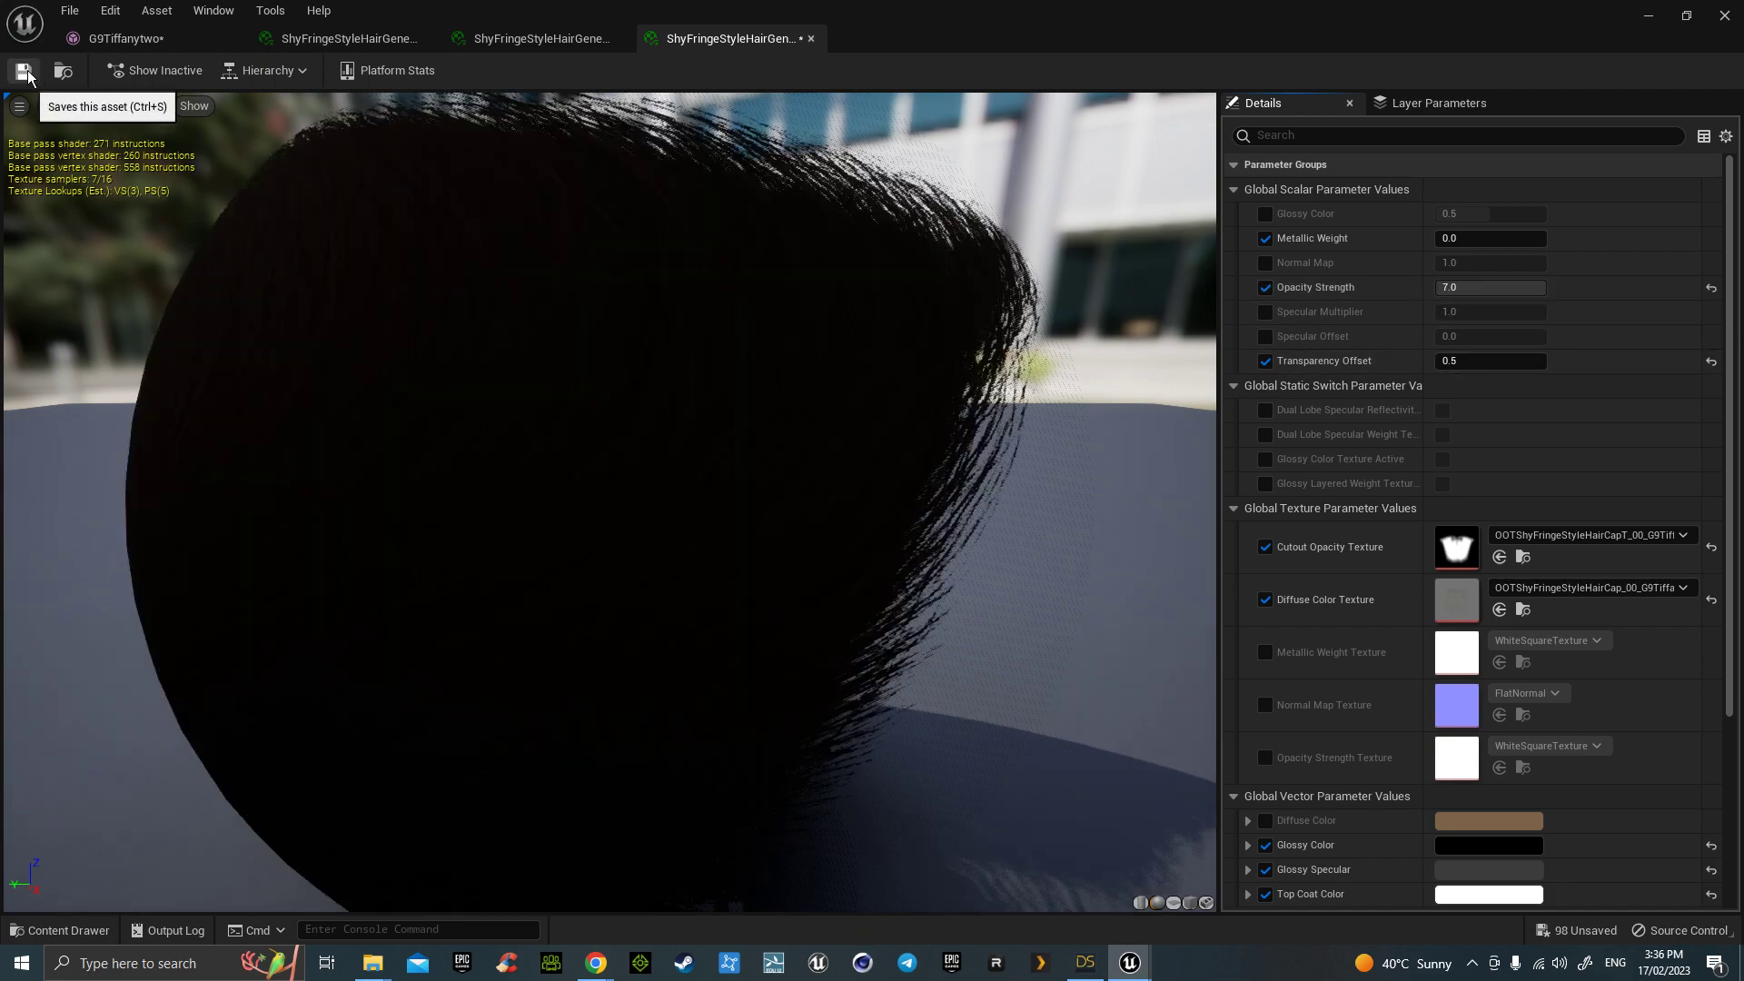
{"action": "left_click", "coordinate": [24, 70]}
Step: Back in the G9Tiffanytwo mesh editor, view the character from the front and save the mesh
{"action": "left_click", "coordinate": [128, 39]}
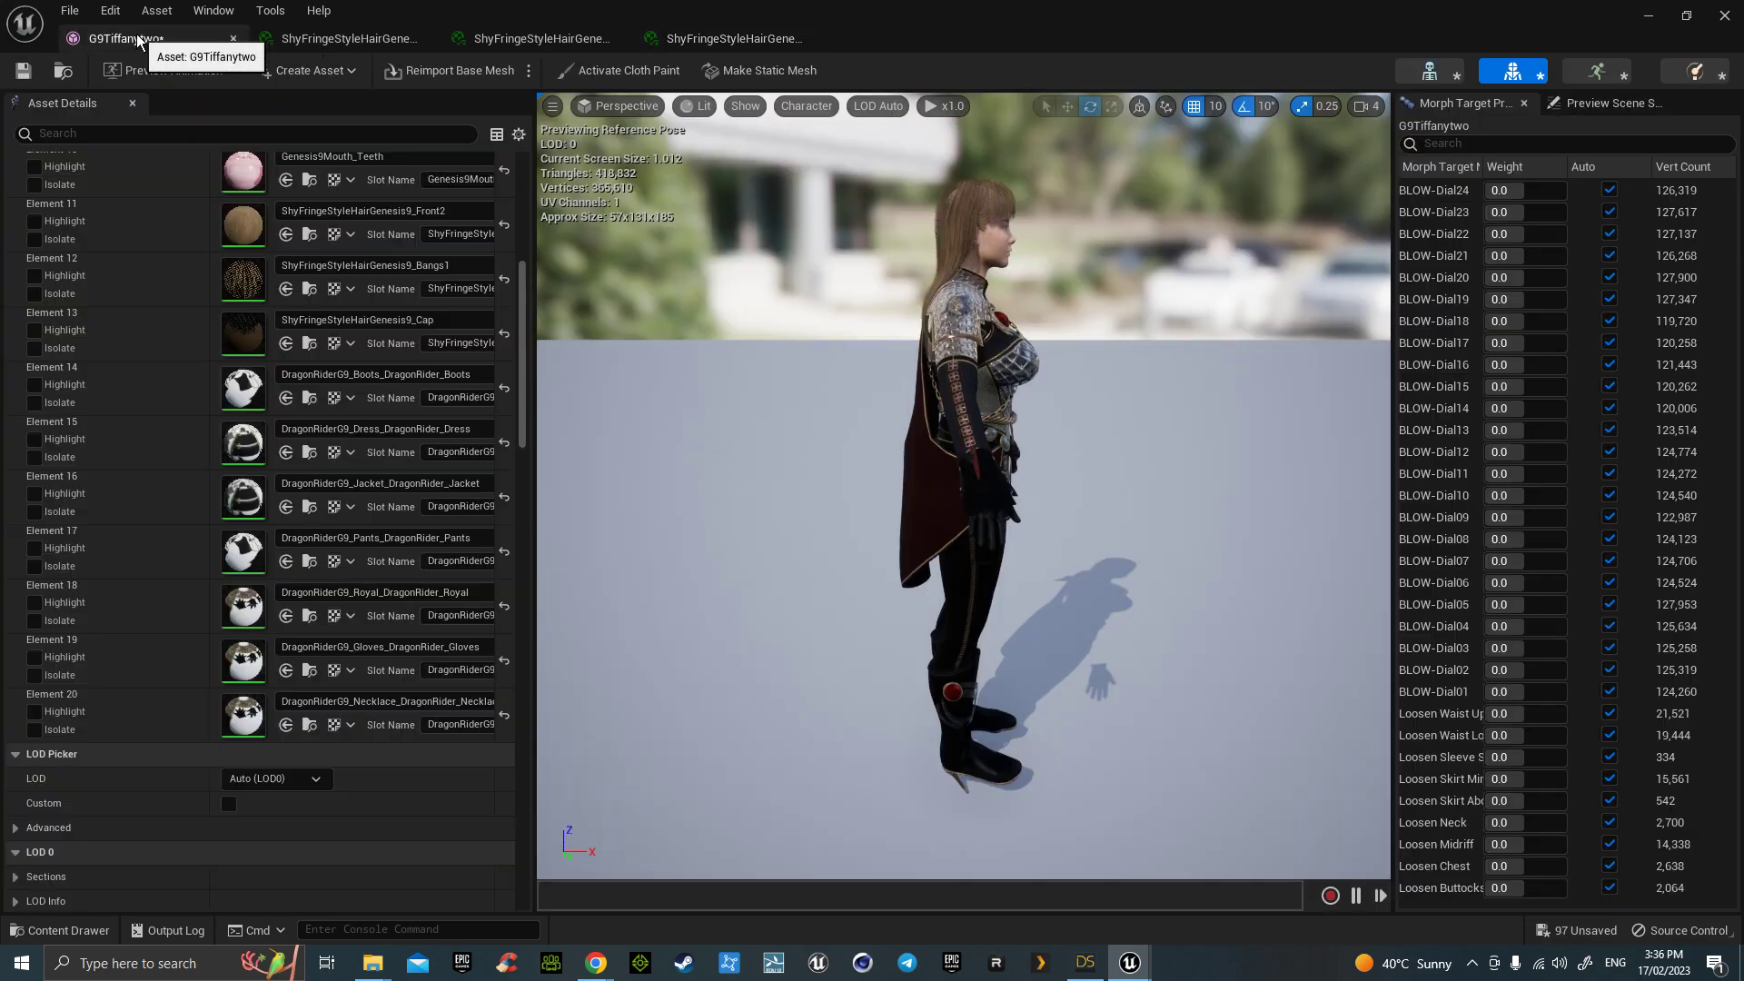
{"action": "left_click_drag", "start_coordinate": [1036, 294], "coordinate": [599, 181]}
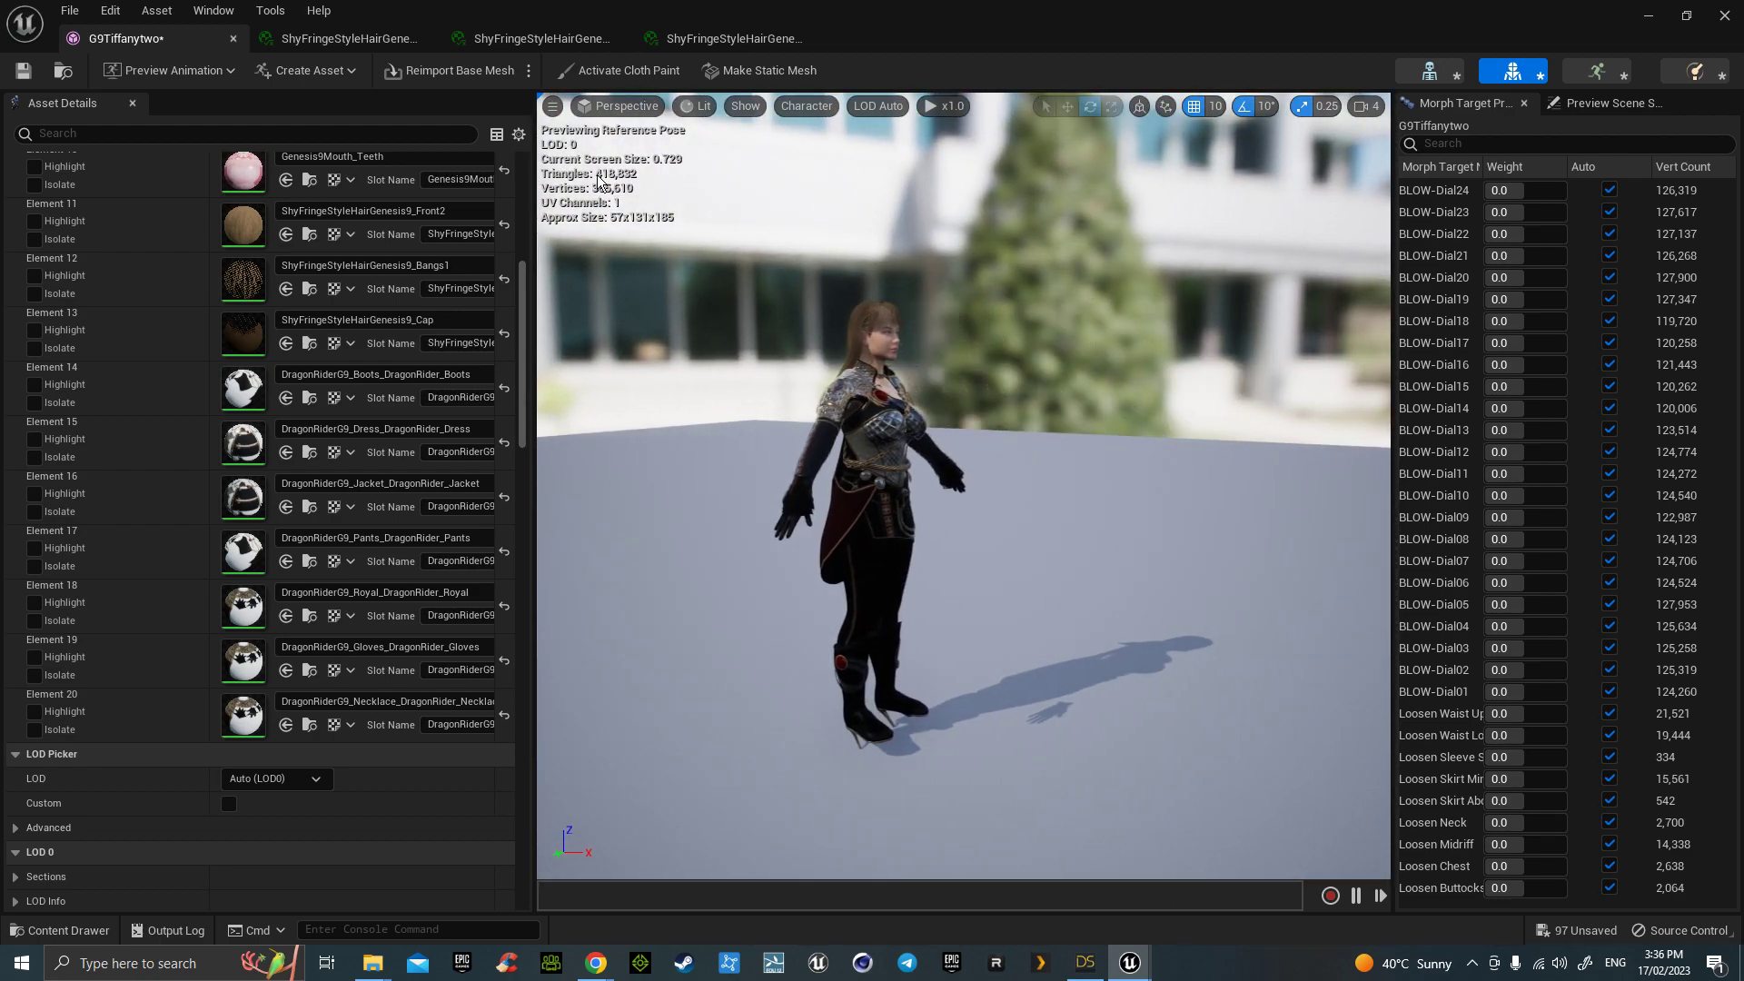
{"action": "left_click", "coordinate": [24, 77]}
Step: Close the G9Tiffanytwo mesh editor and the three hair material editors
{"action": "left_click", "coordinate": [233, 38]}
{"action": "left_click", "coordinate": [233, 38]}
{"action": "left_click", "coordinate": [233, 38]}
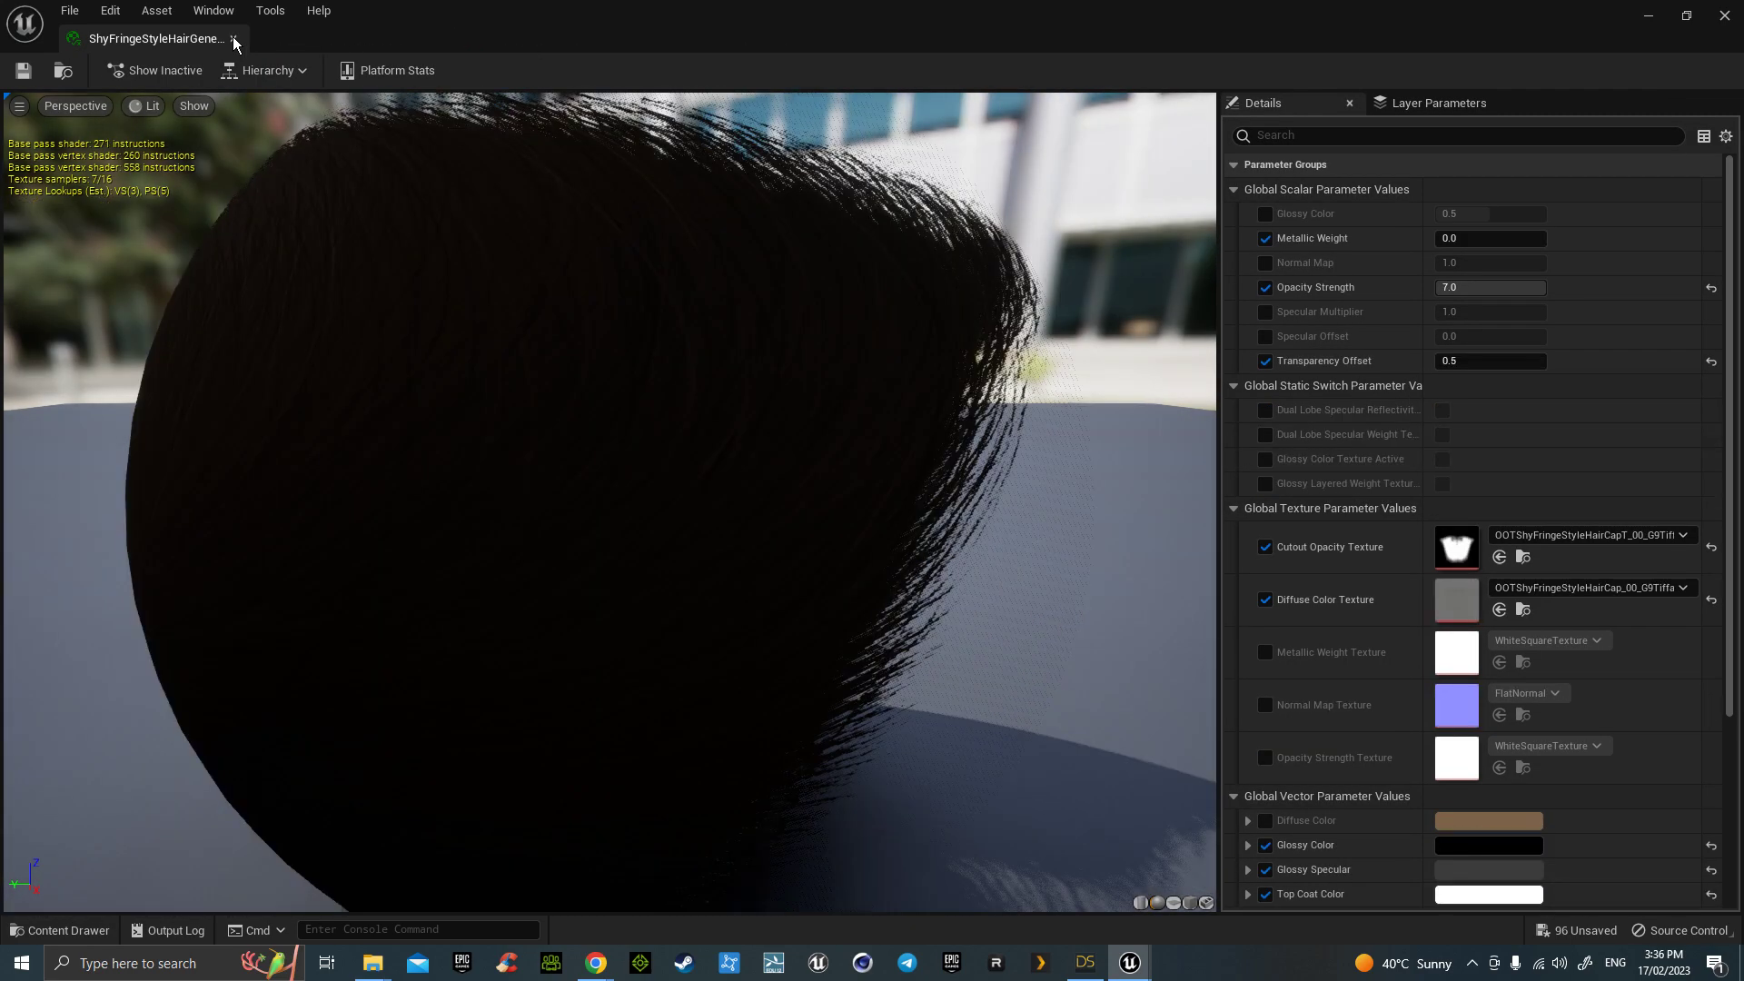
{"action": "left_click", "coordinate": [233, 38]}
Step: In Characters > Mannequins > Animations, start Duplicate and Retarget on ABP_Manny
{"action": "left_click", "coordinate": [351, 639]}
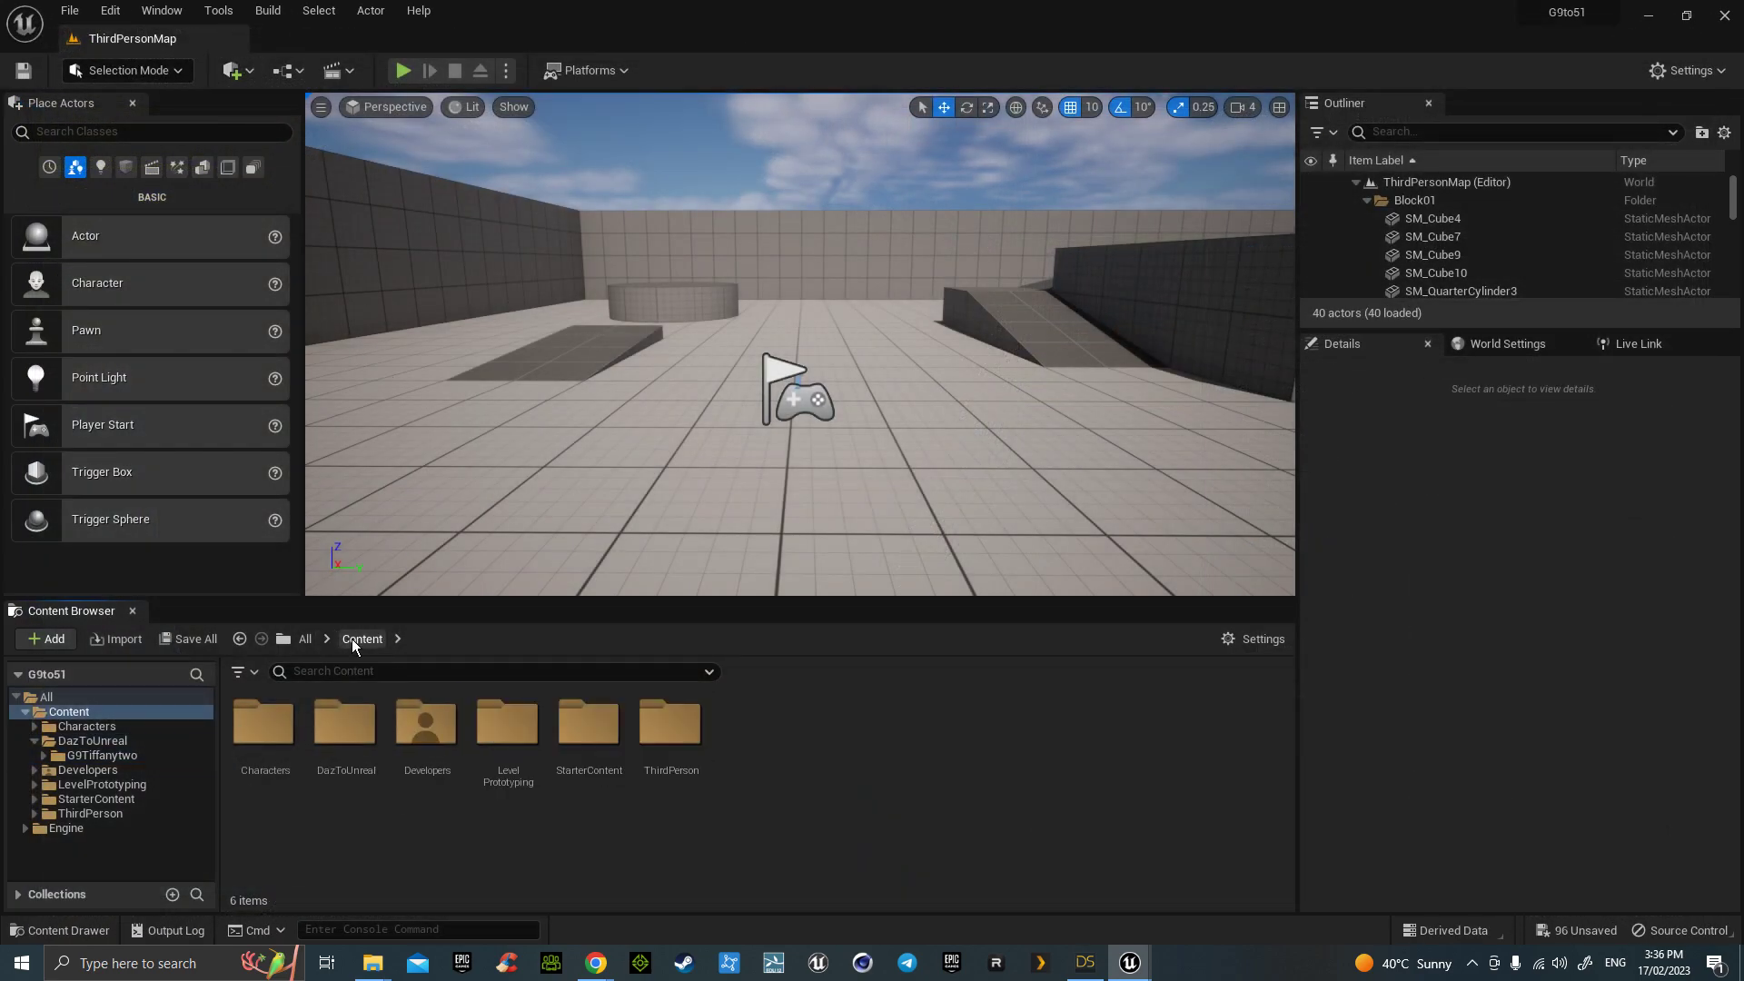
{"action": "double_click", "coordinate": [268, 720]}
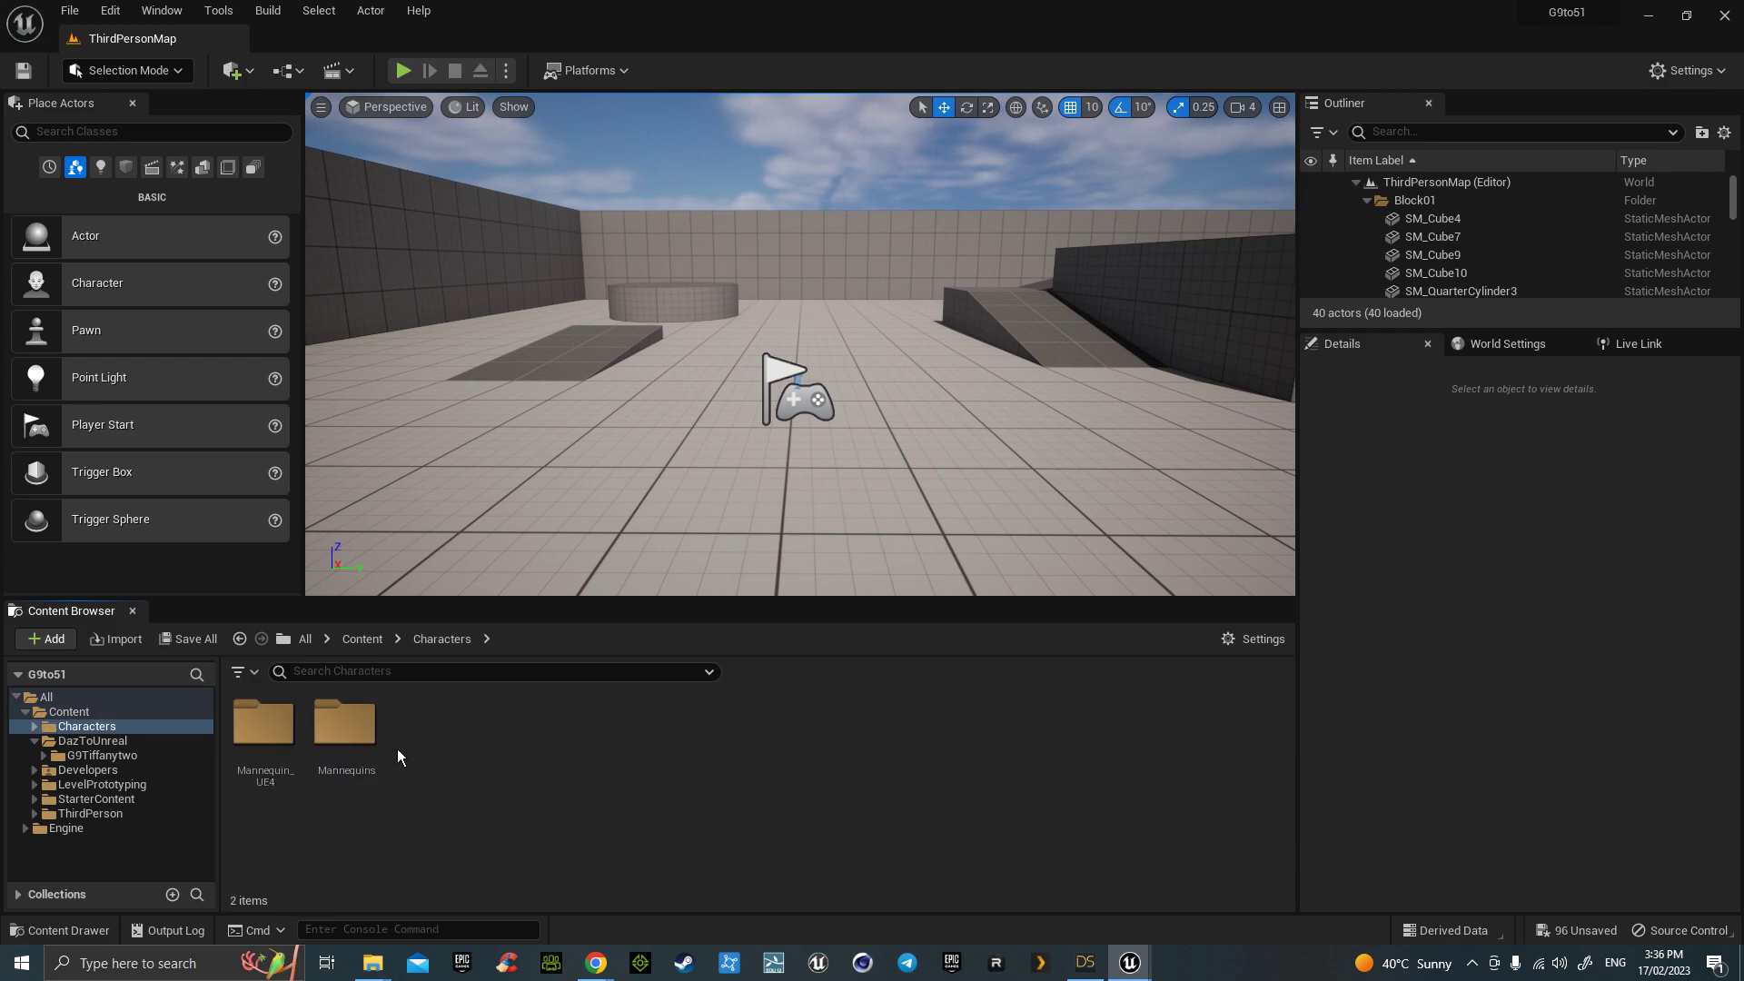
{"action": "double_click", "coordinate": [338, 750]}
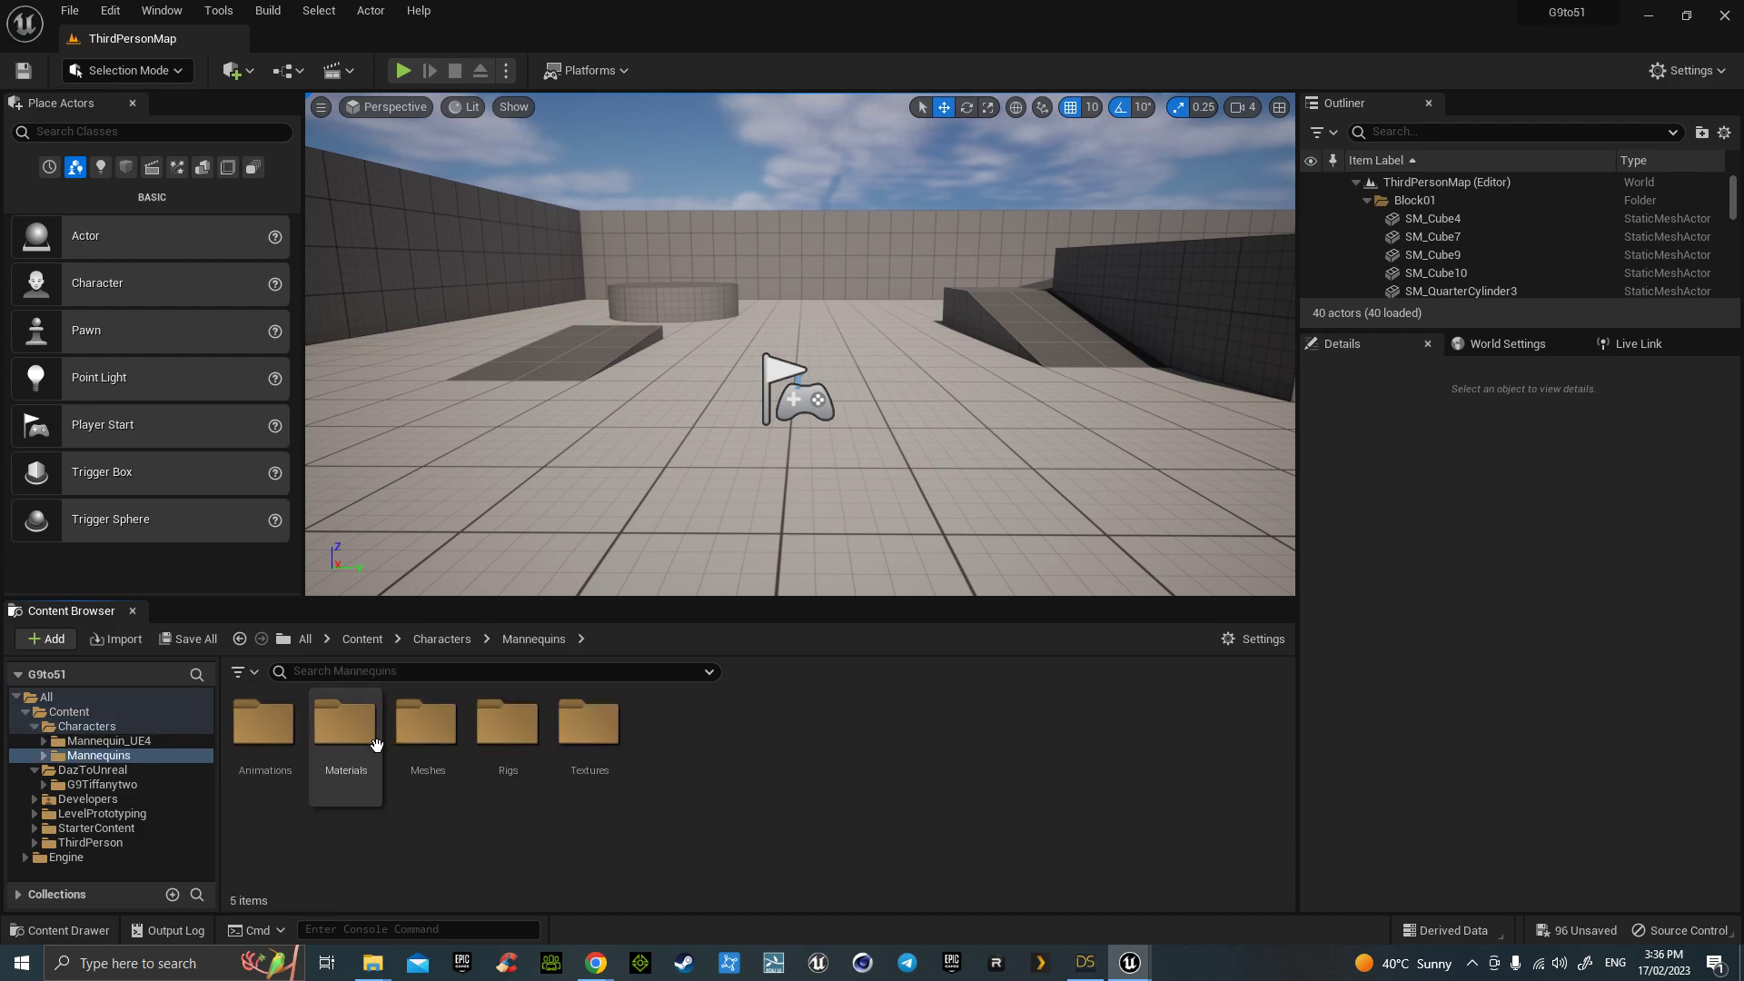
{"action": "double_click", "coordinate": [265, 722]}
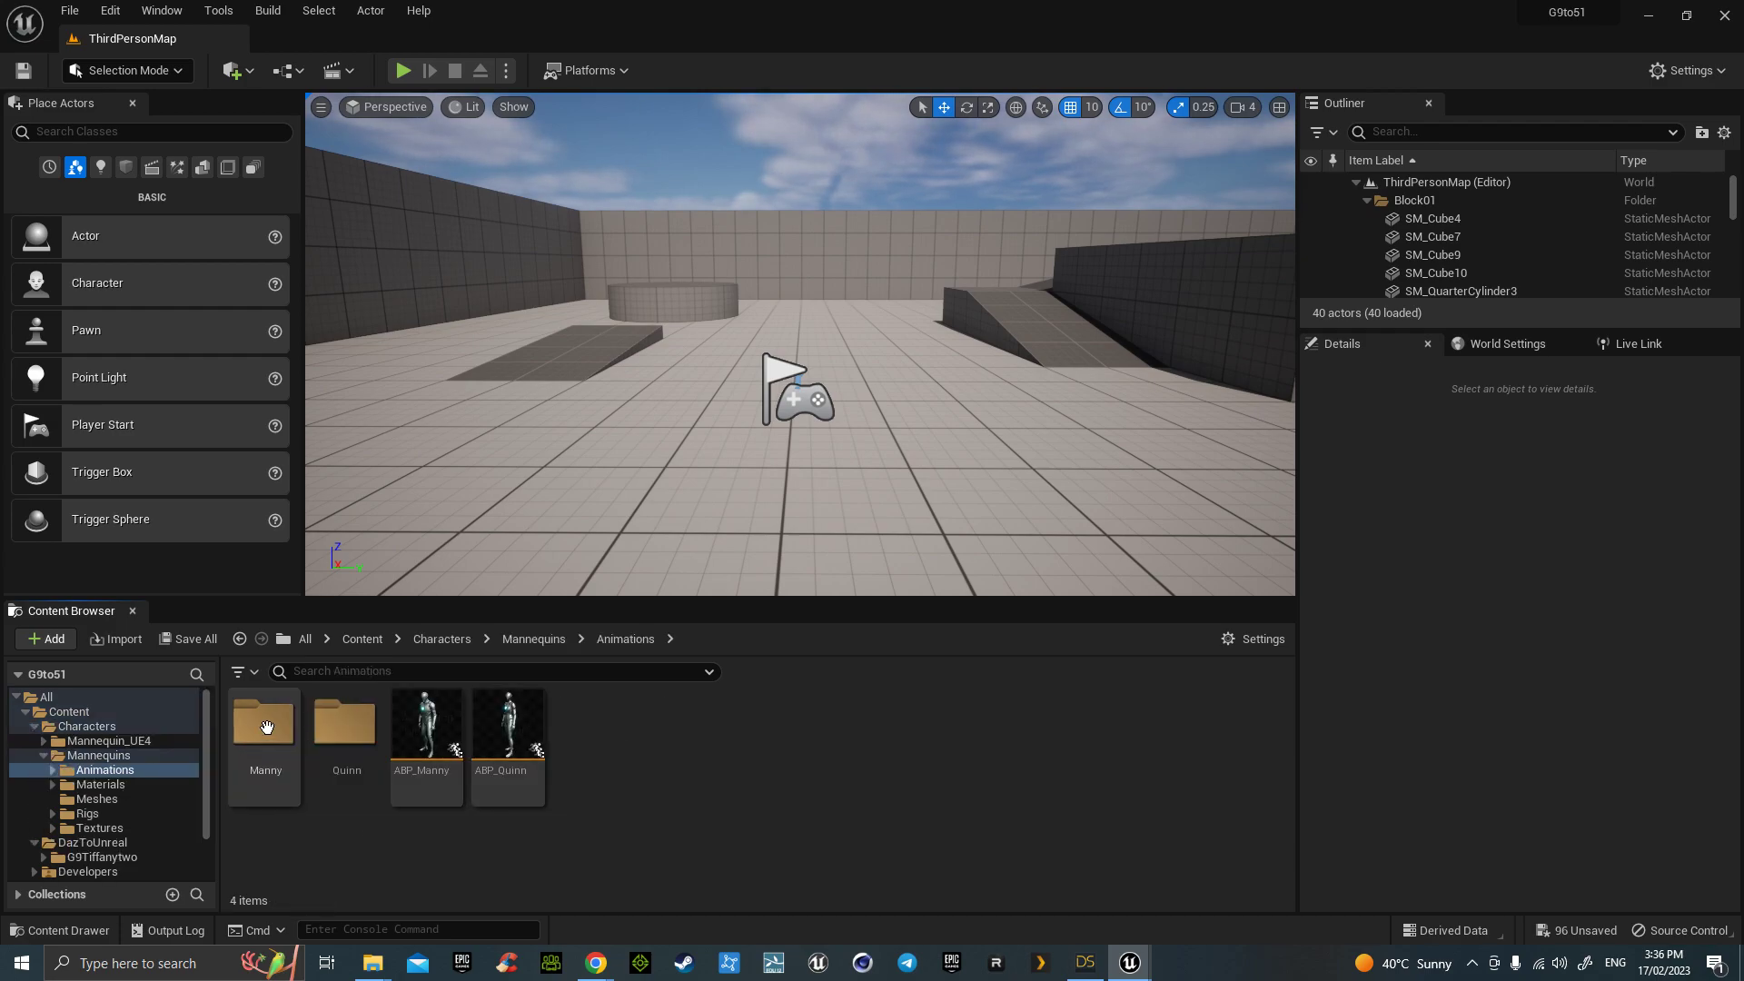
{"action": "right_click", "coordinate": [425, 713]}
{"action": "mouse_move", "coordinate": [570, 312]}
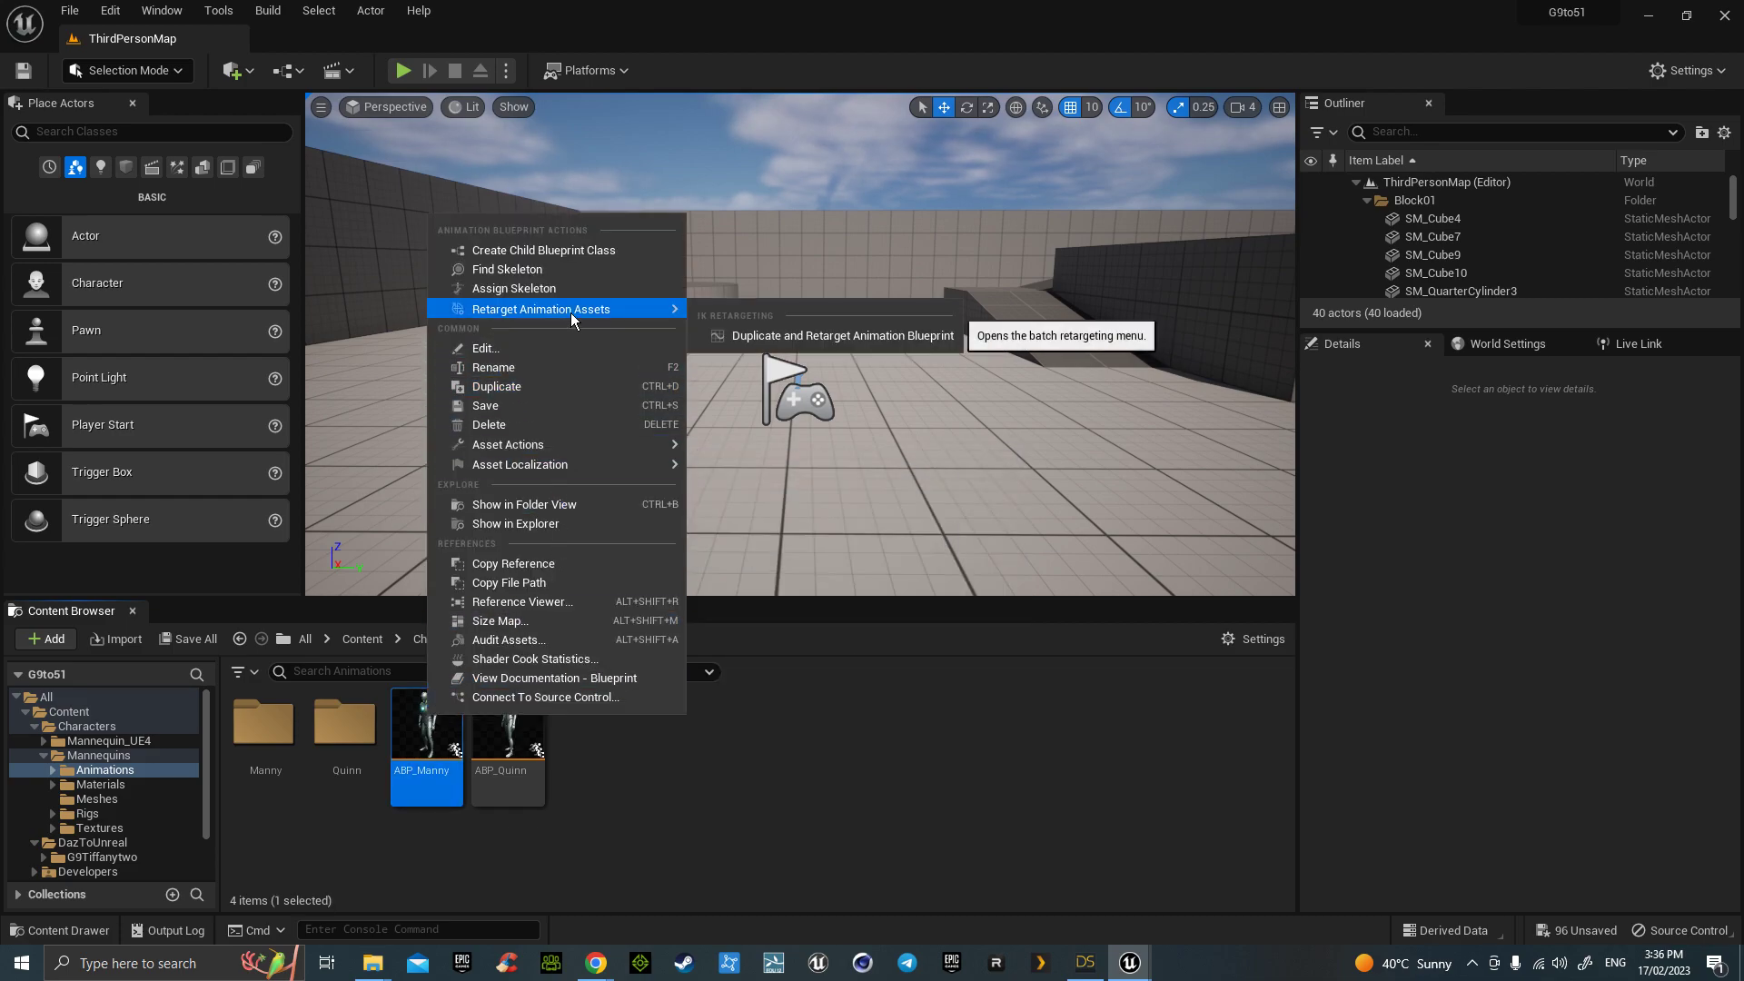
{"action": "left_click", "coordinate": [765, 341]}
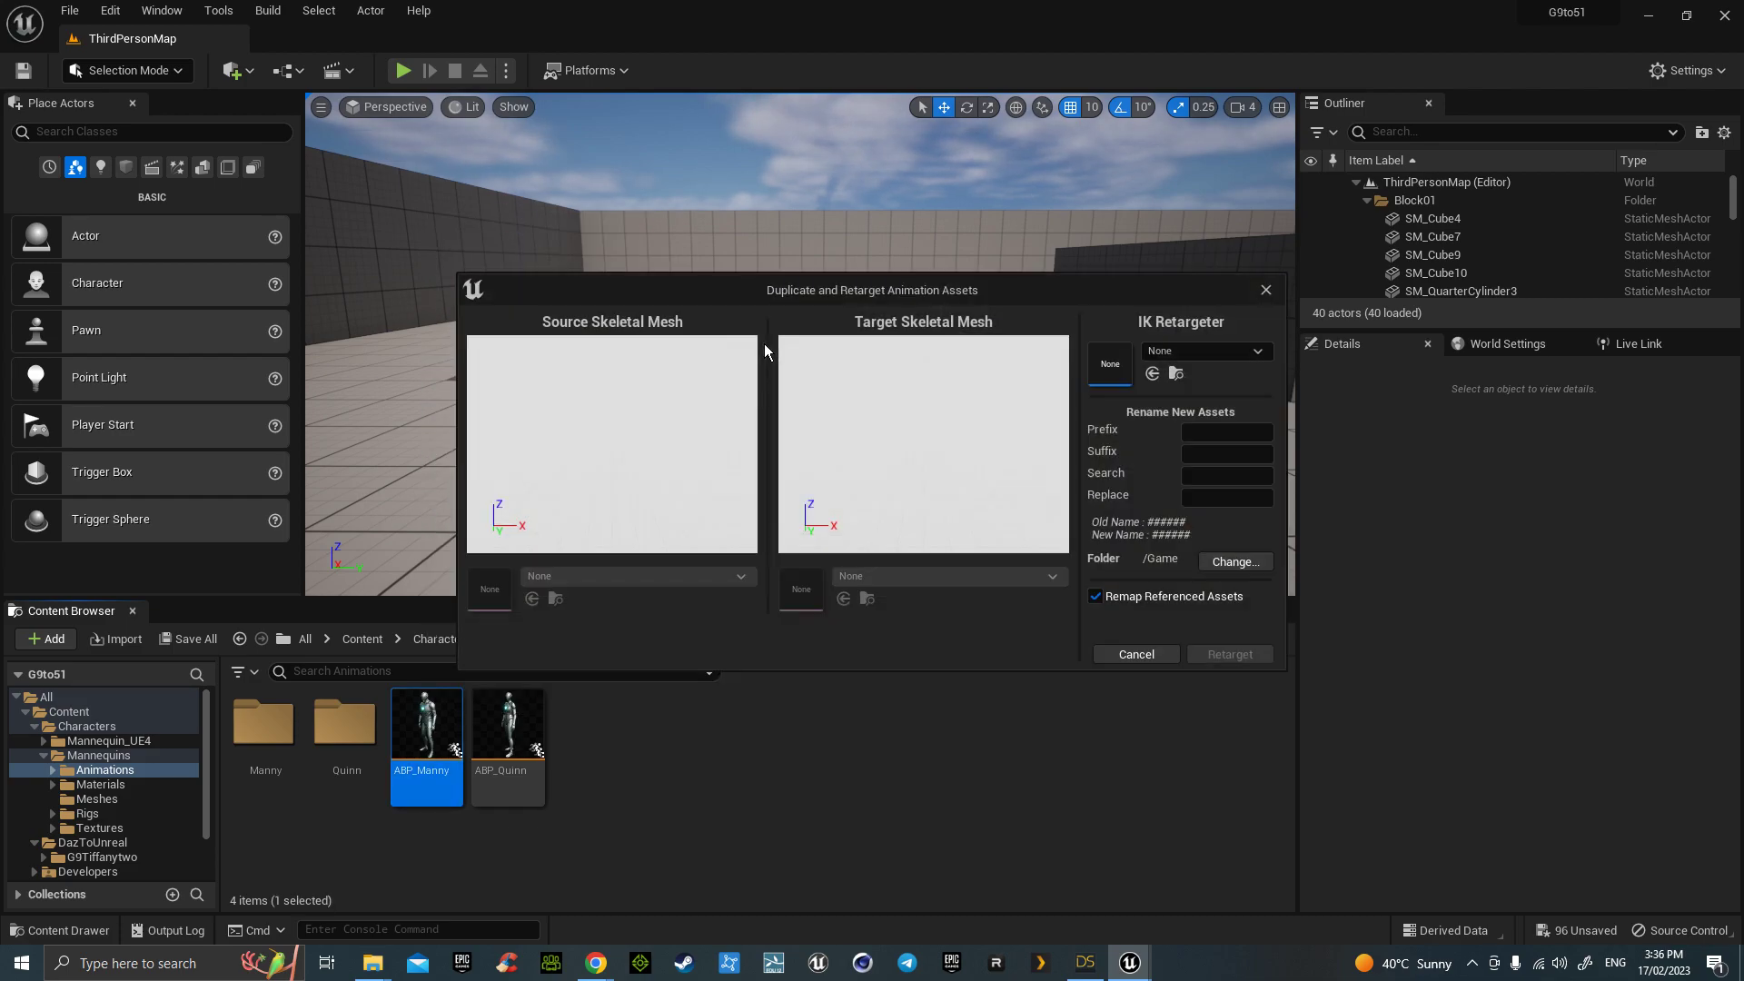
Step: Retarget with G9Retargeter onto G9Tiffanytwo, output to DazToUnreal/G9Tiffanytwo
{"action": "left_click", "coordinate": [1197, 356]}
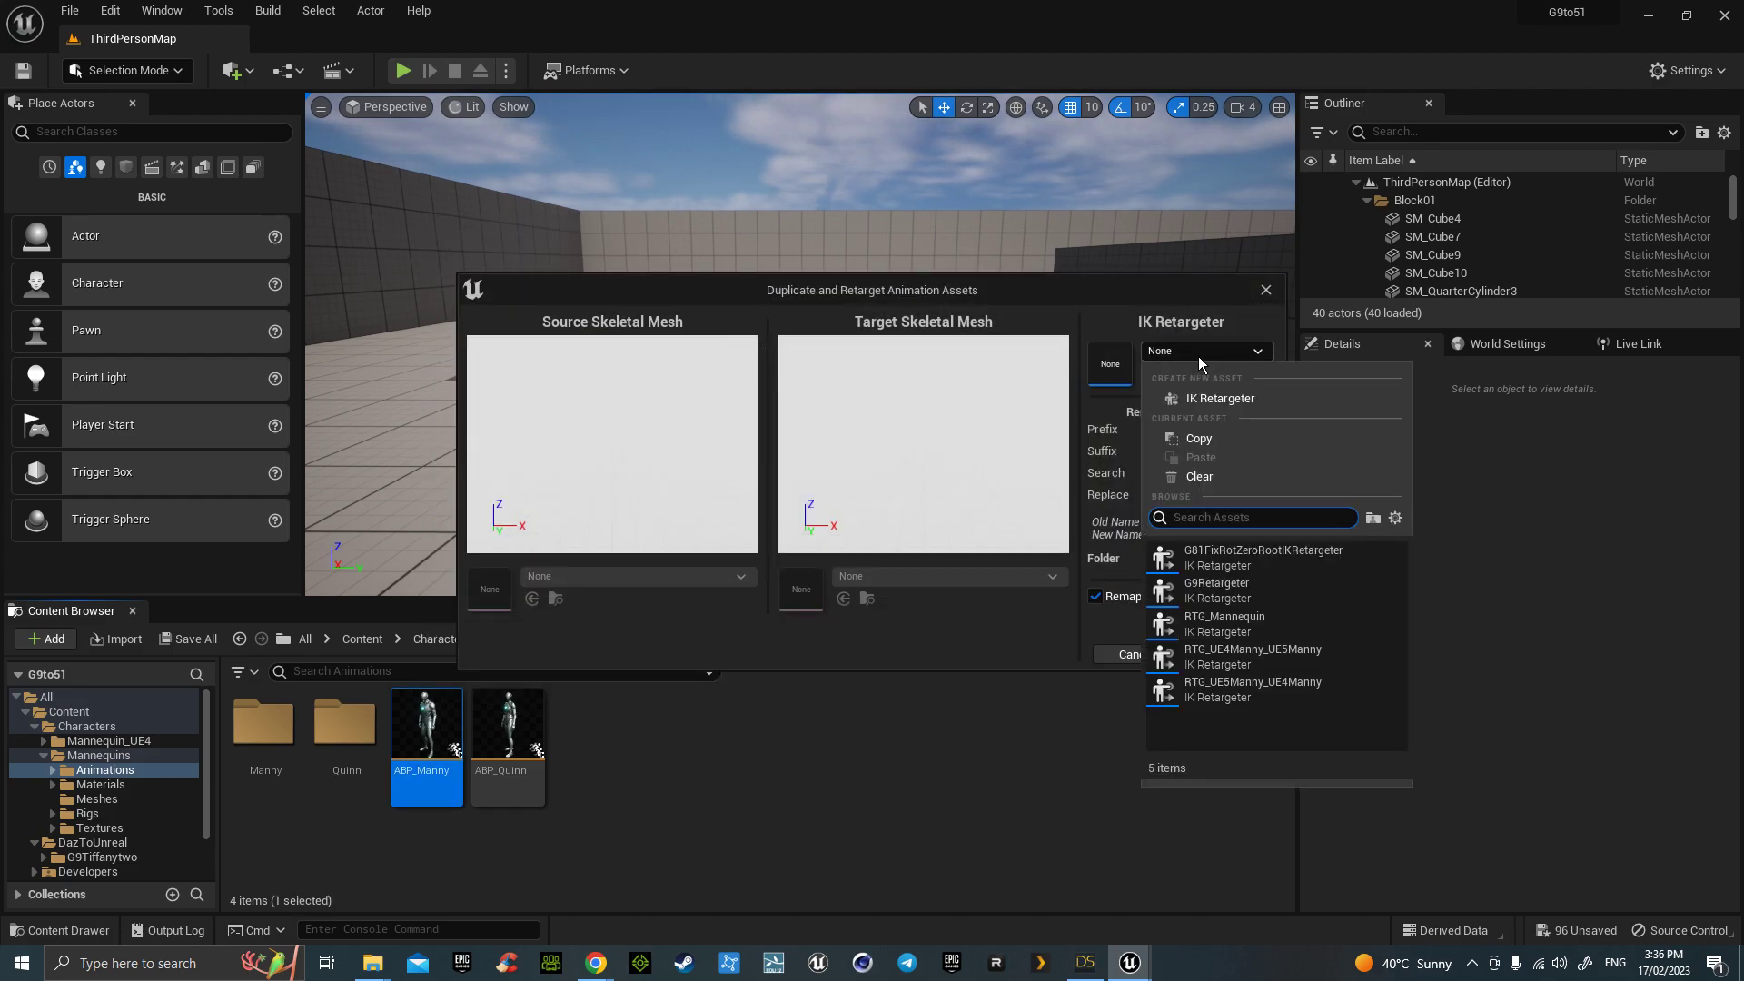
{"action": "left_click", "coordinate": [1230, 589]}
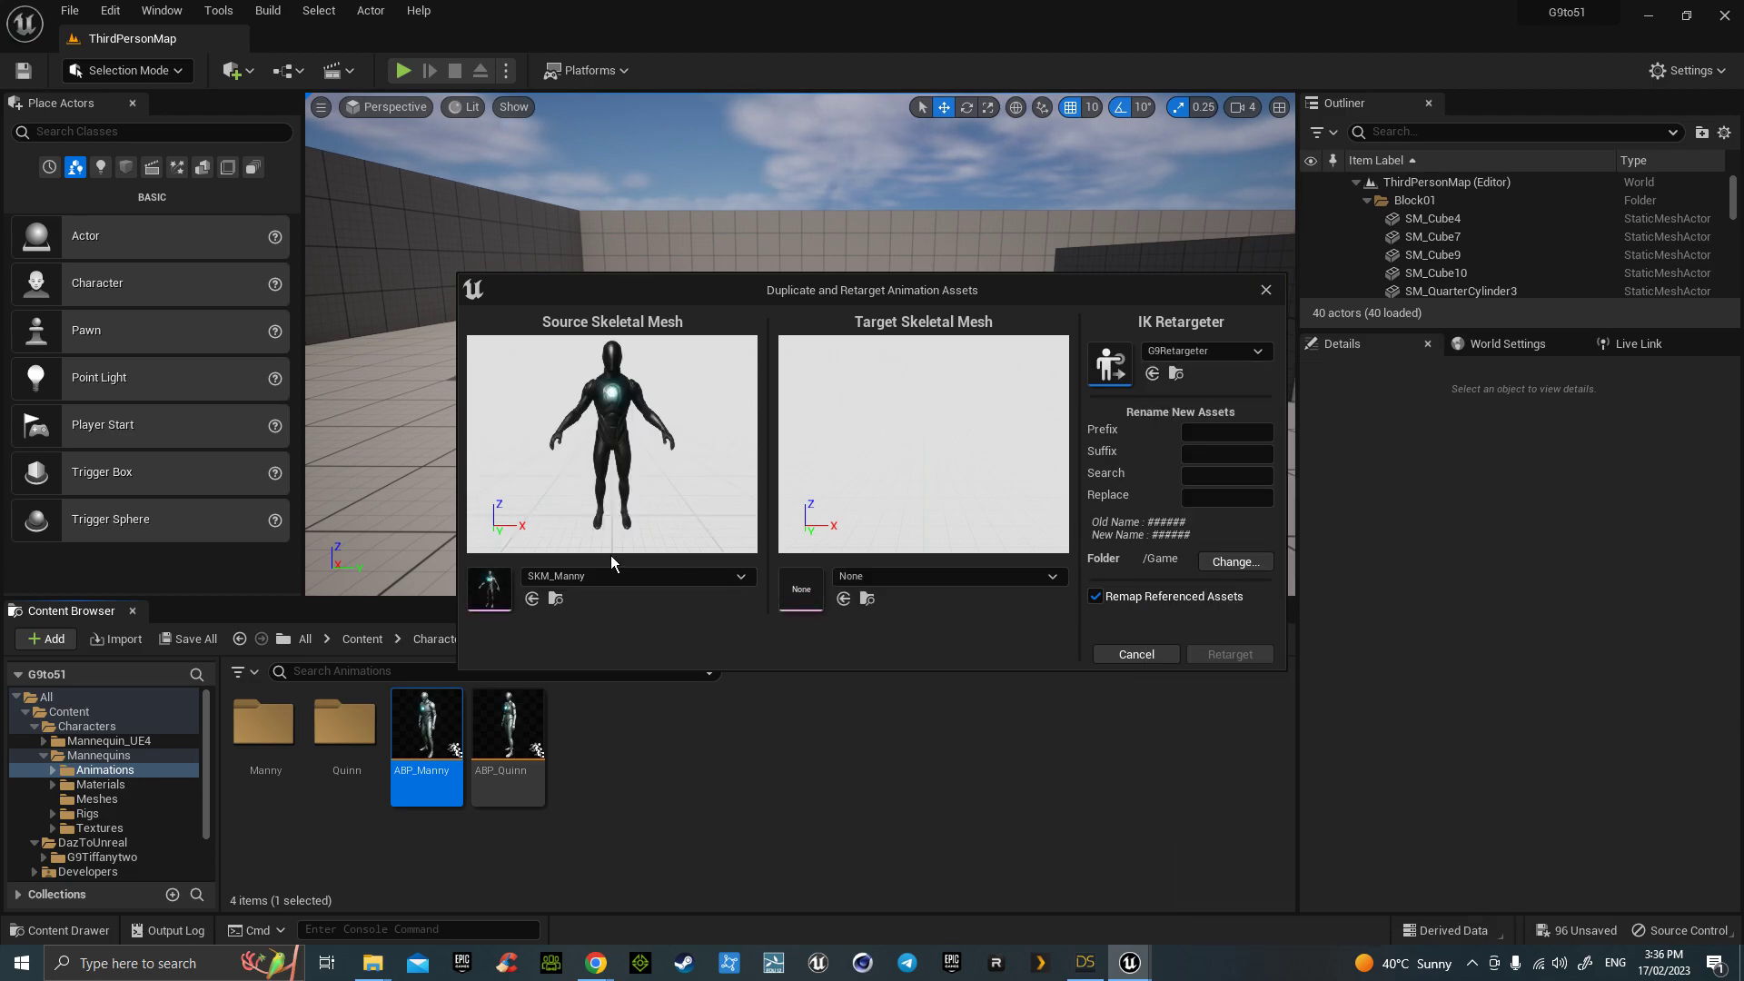
{"action": "left_click", "coordinate": [952, 575]}
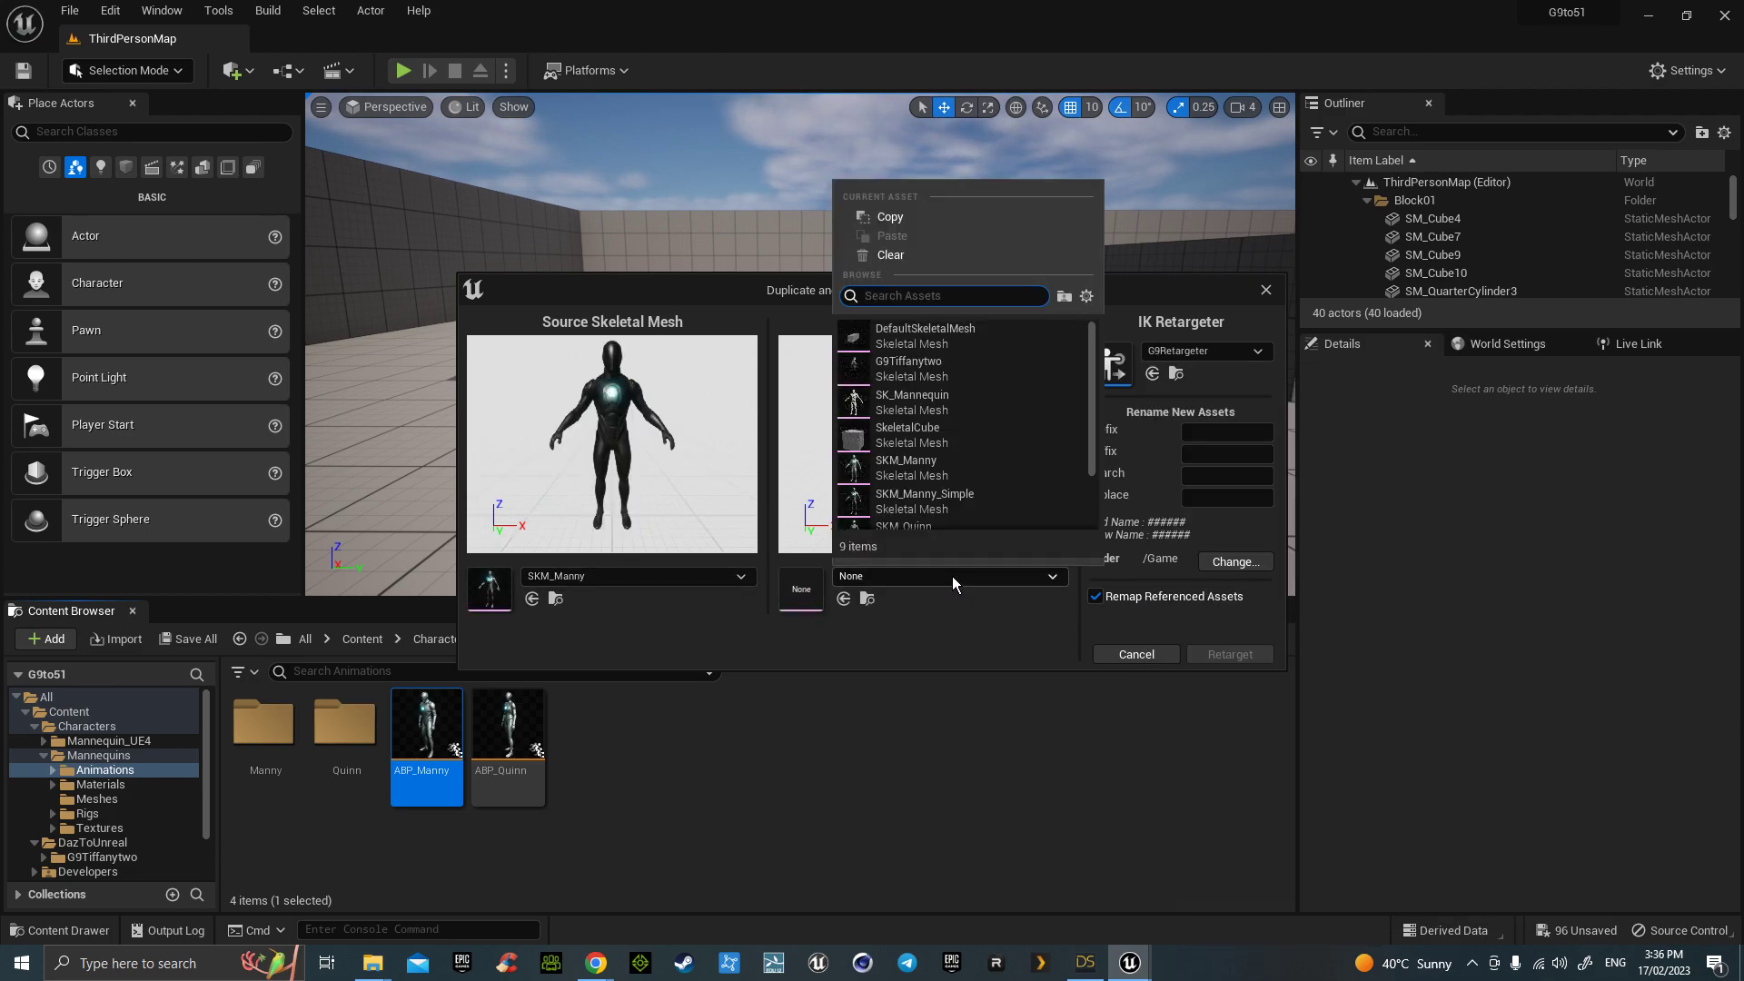
{"action": "left_click", "coordinate": [936, 379]}
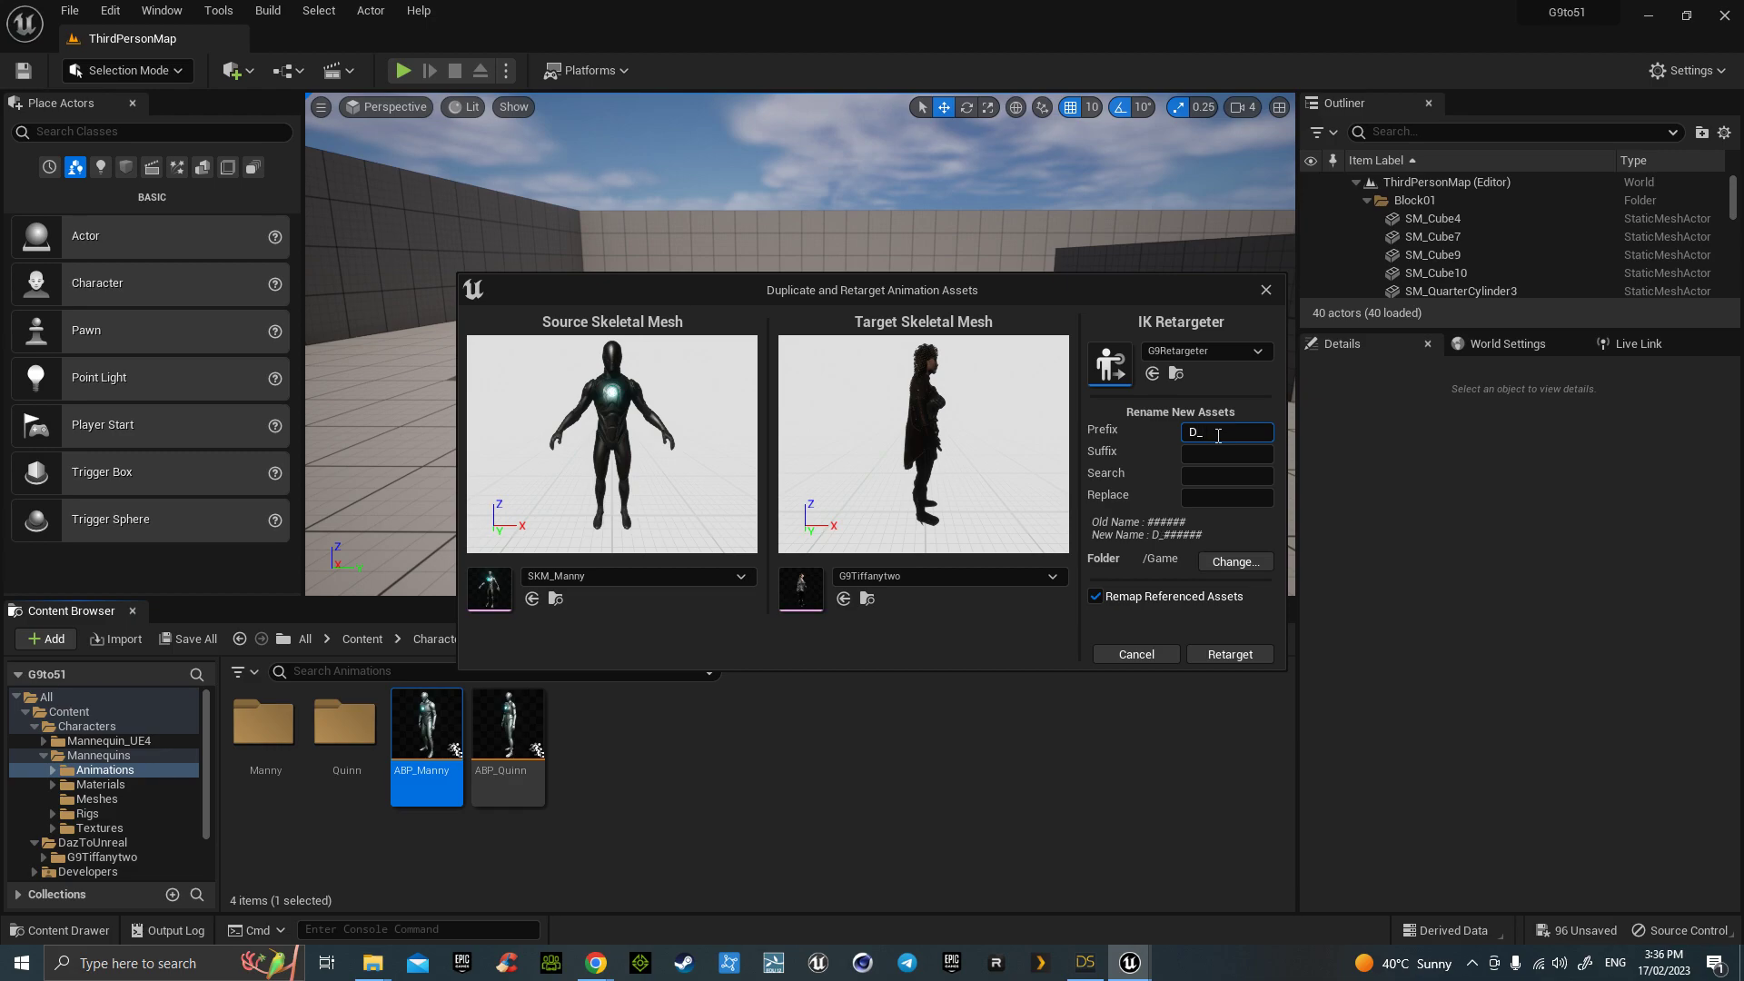
{"action": "left_click", "coordinate": [1250, 567]}
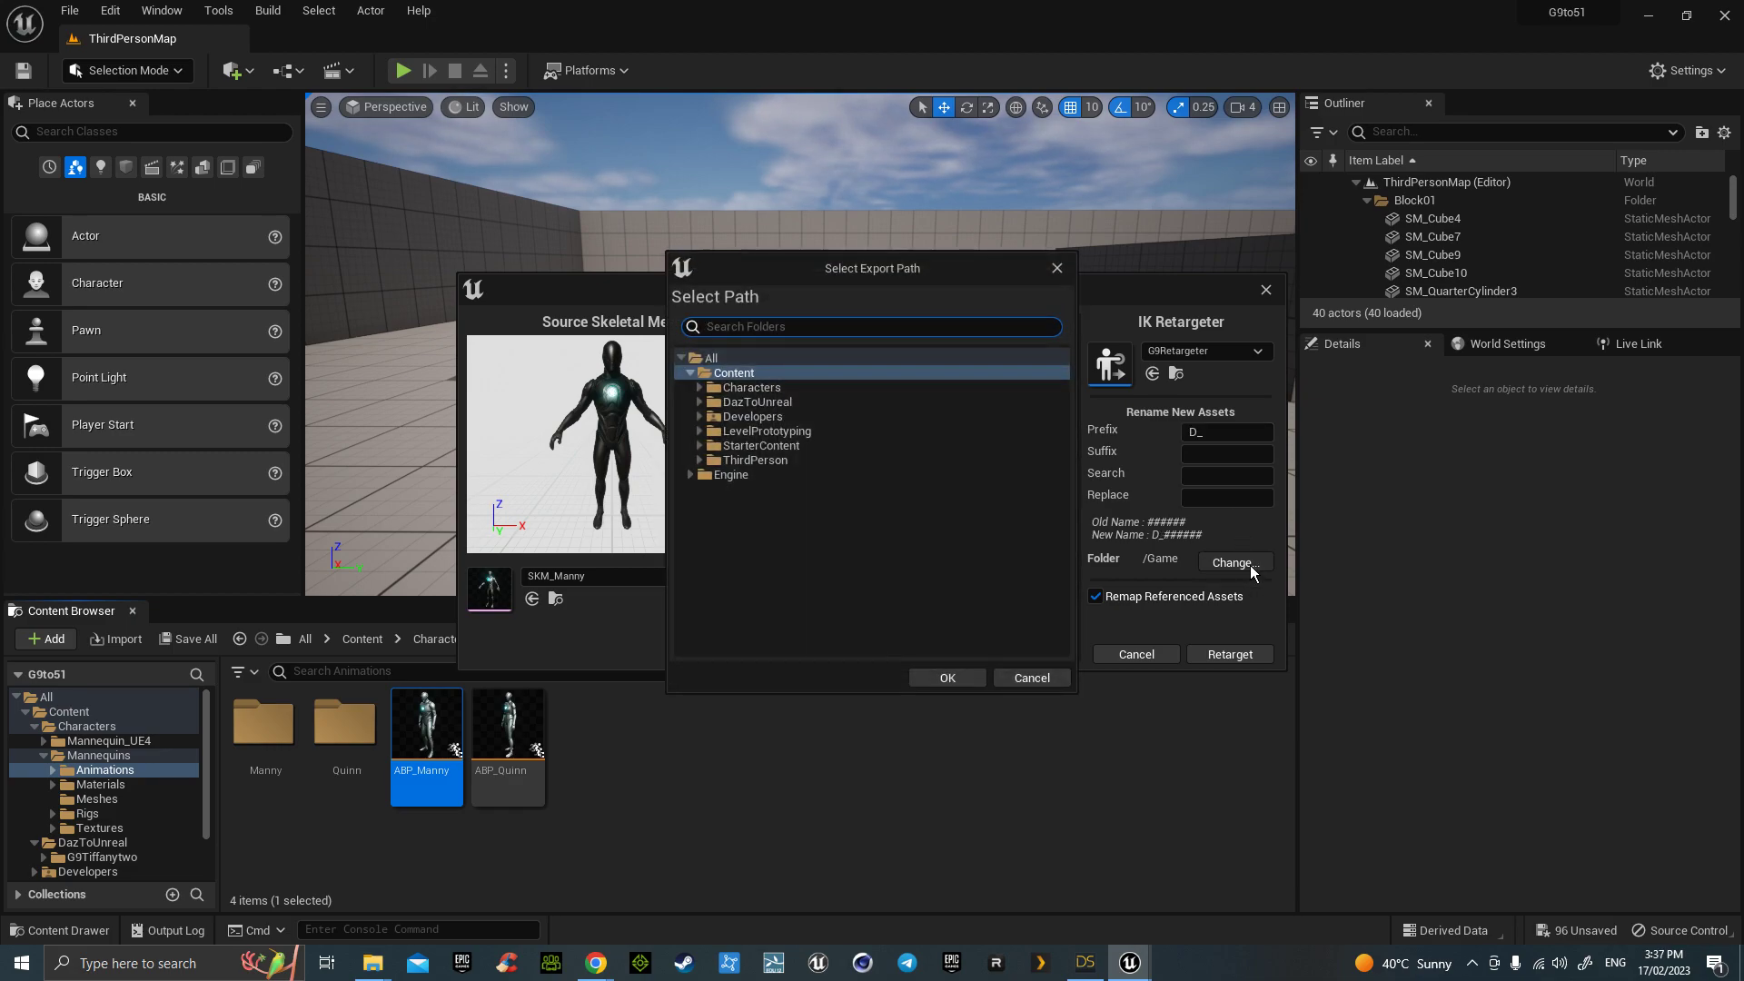
{"action": "left_click", "coordinate": [699, 404]}
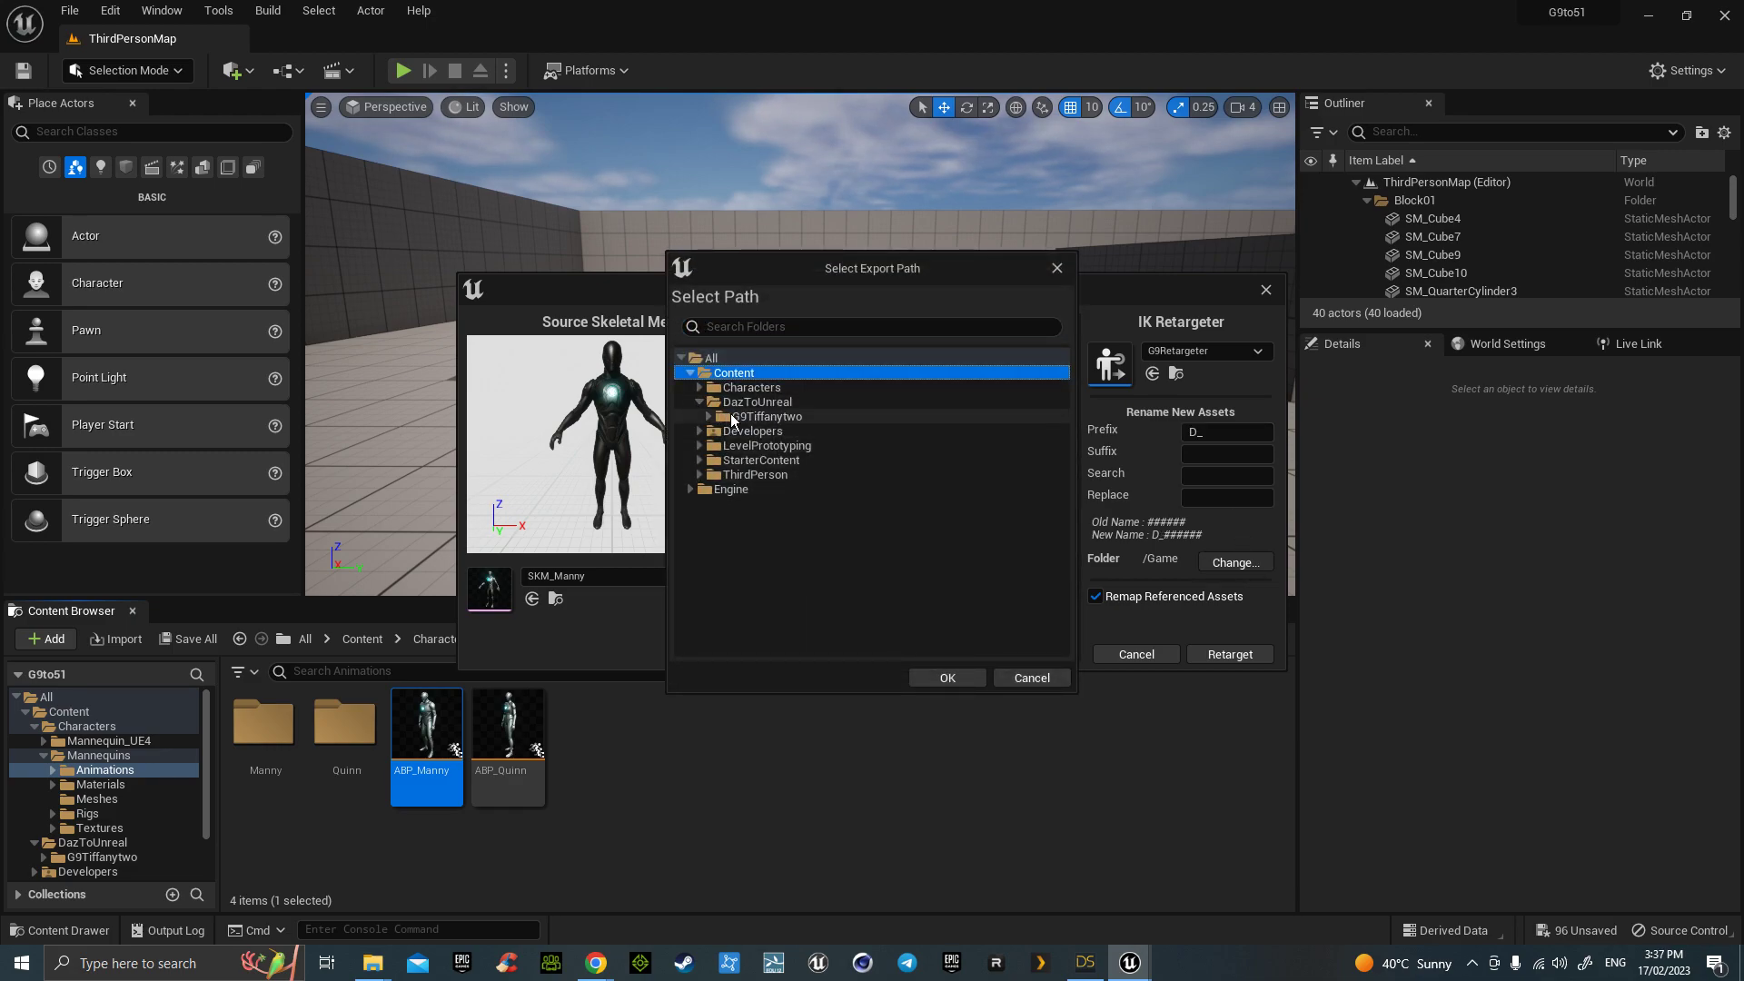
{"action": "left_click", "coordinate": [732, 415]}
{"action": "left_click", "coordinate": [949, 673]}
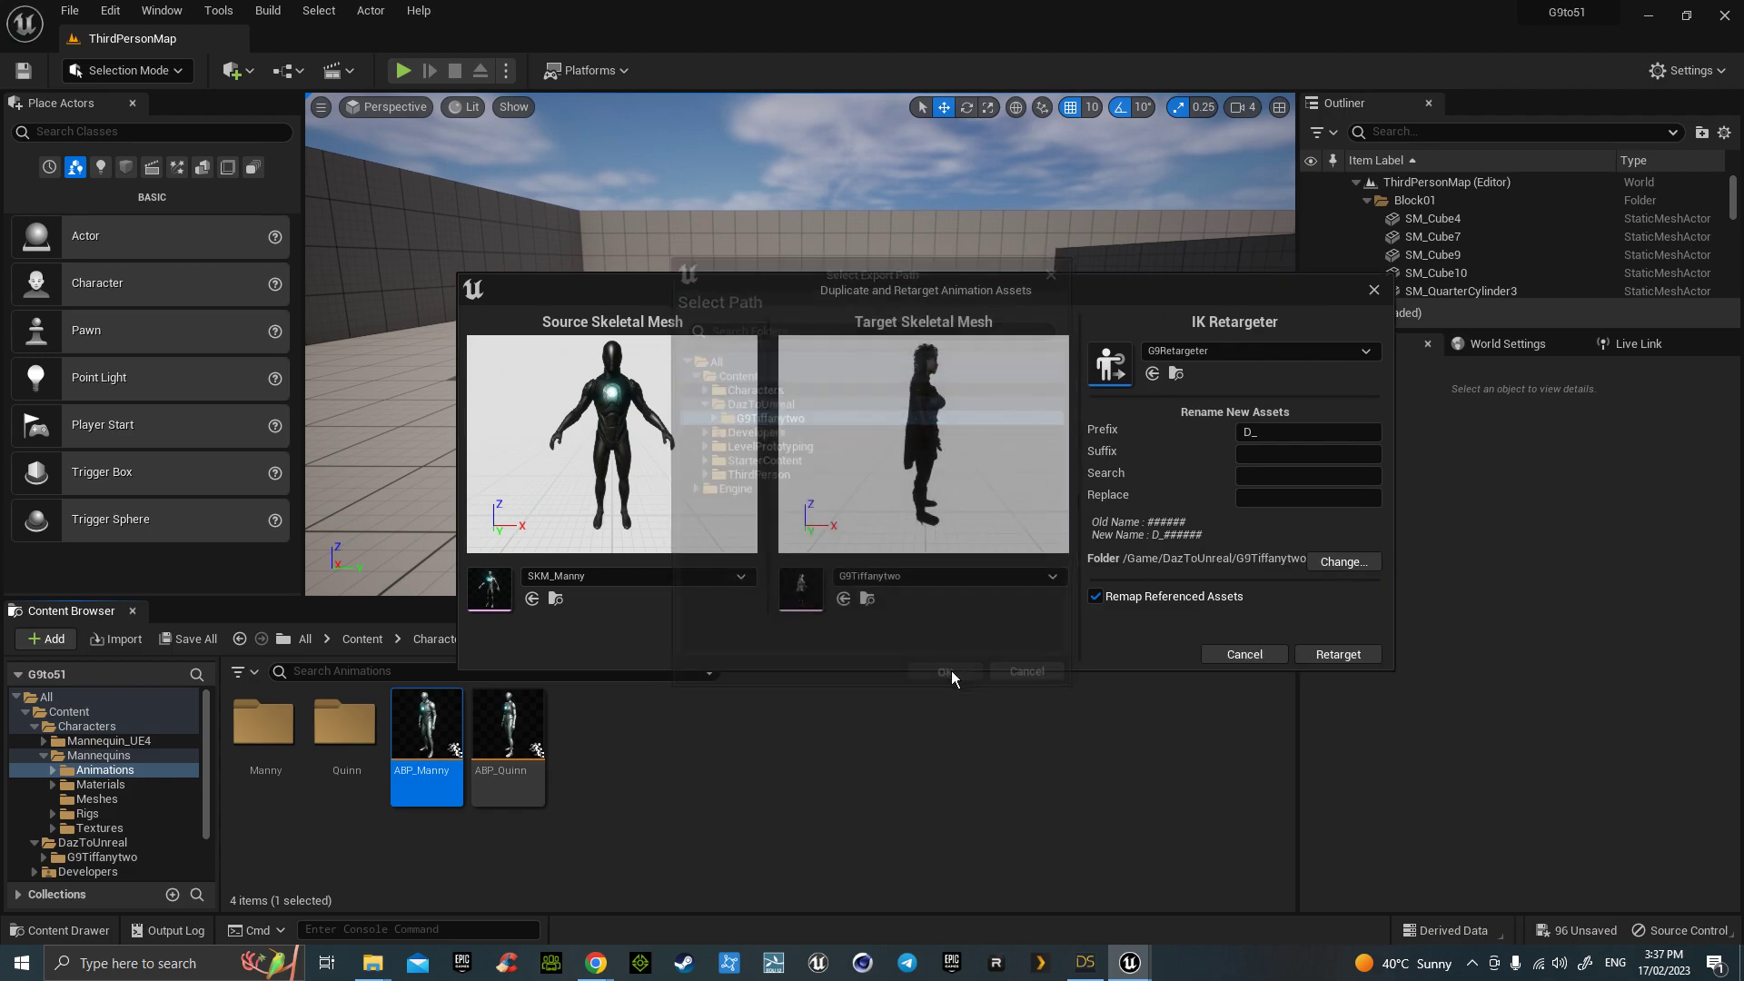
{"action": "left_click", "coordinate": [1335, 654]}
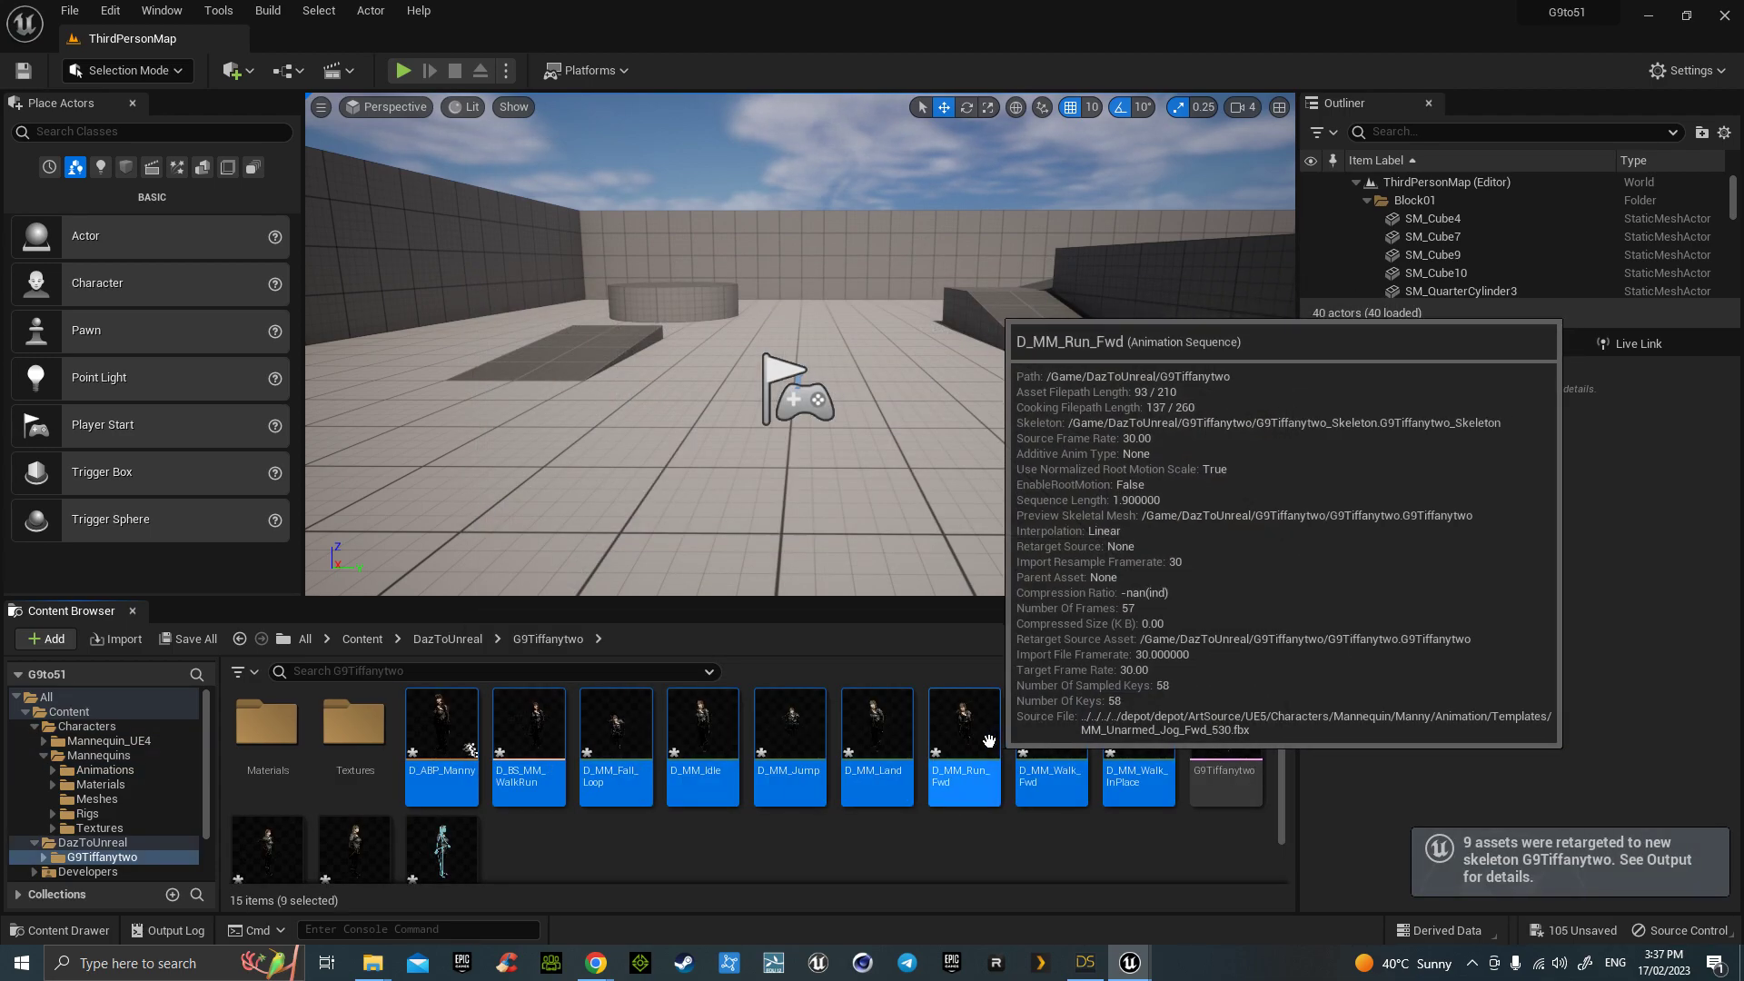
Step: Open BP_ThirdPersonCharacter and set its Mesh skeletal mesh asset to G9Tiffanytwo
{"action": "left_click", "coordinate": [352, 640]}
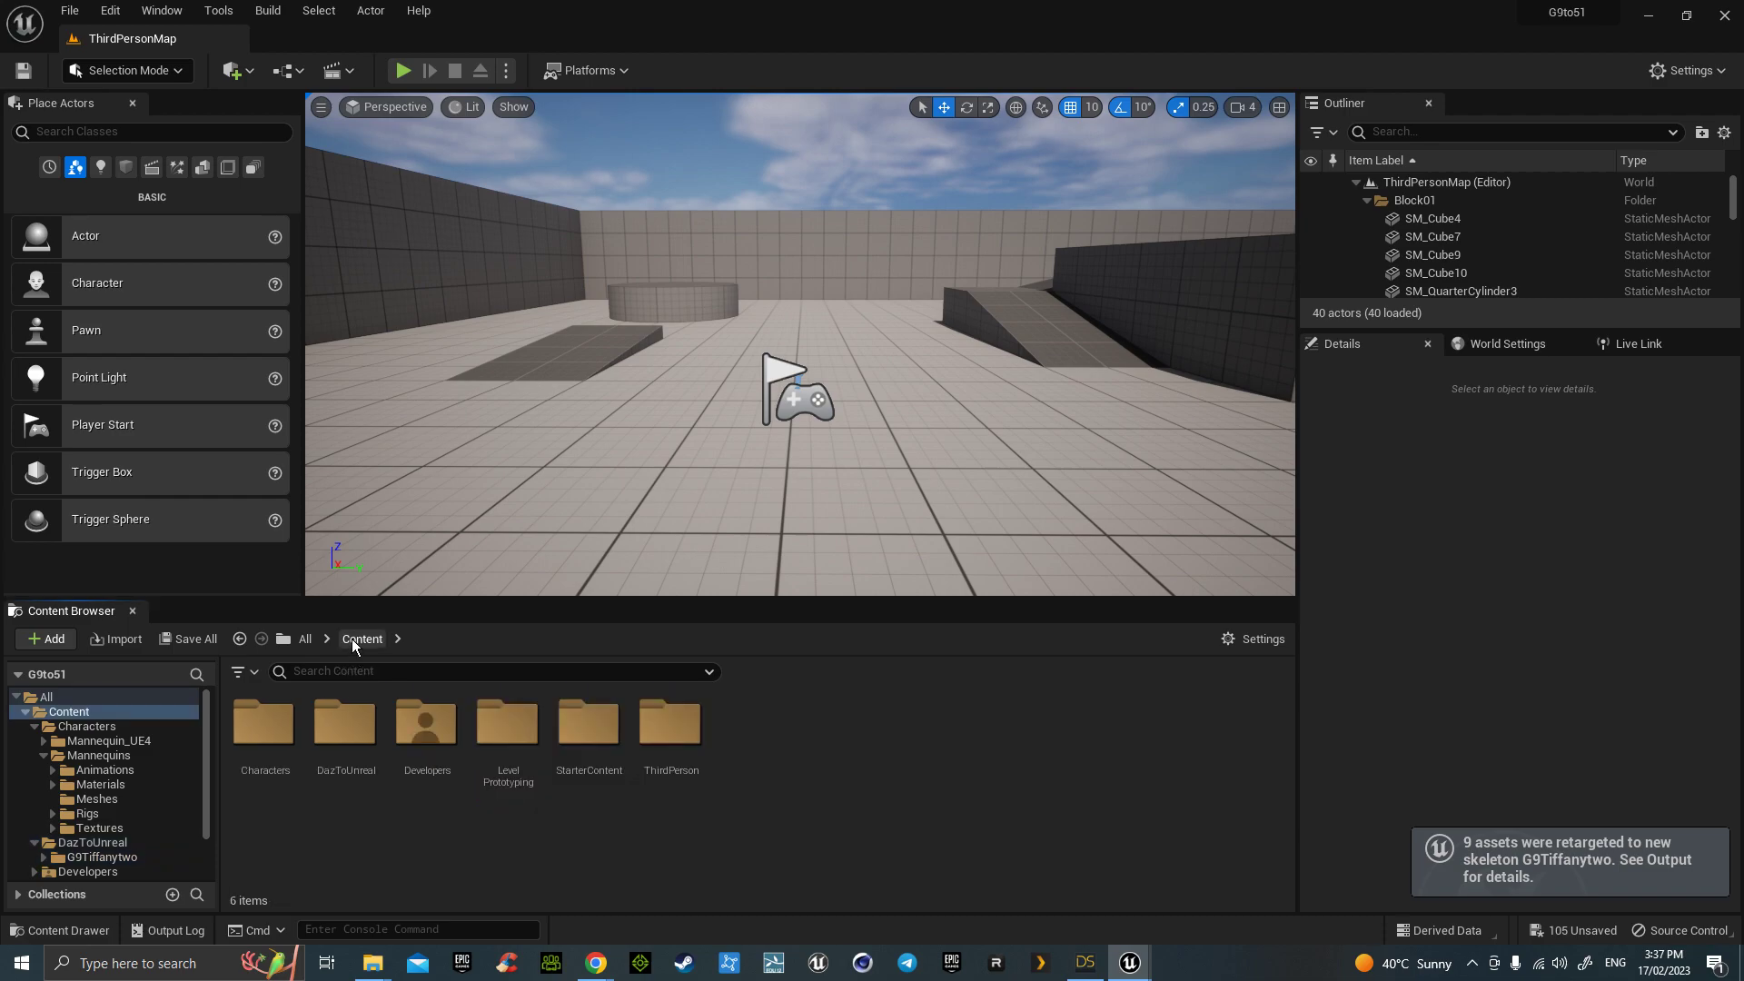
{"action": "double_click", "coordinate": [669, 737]}
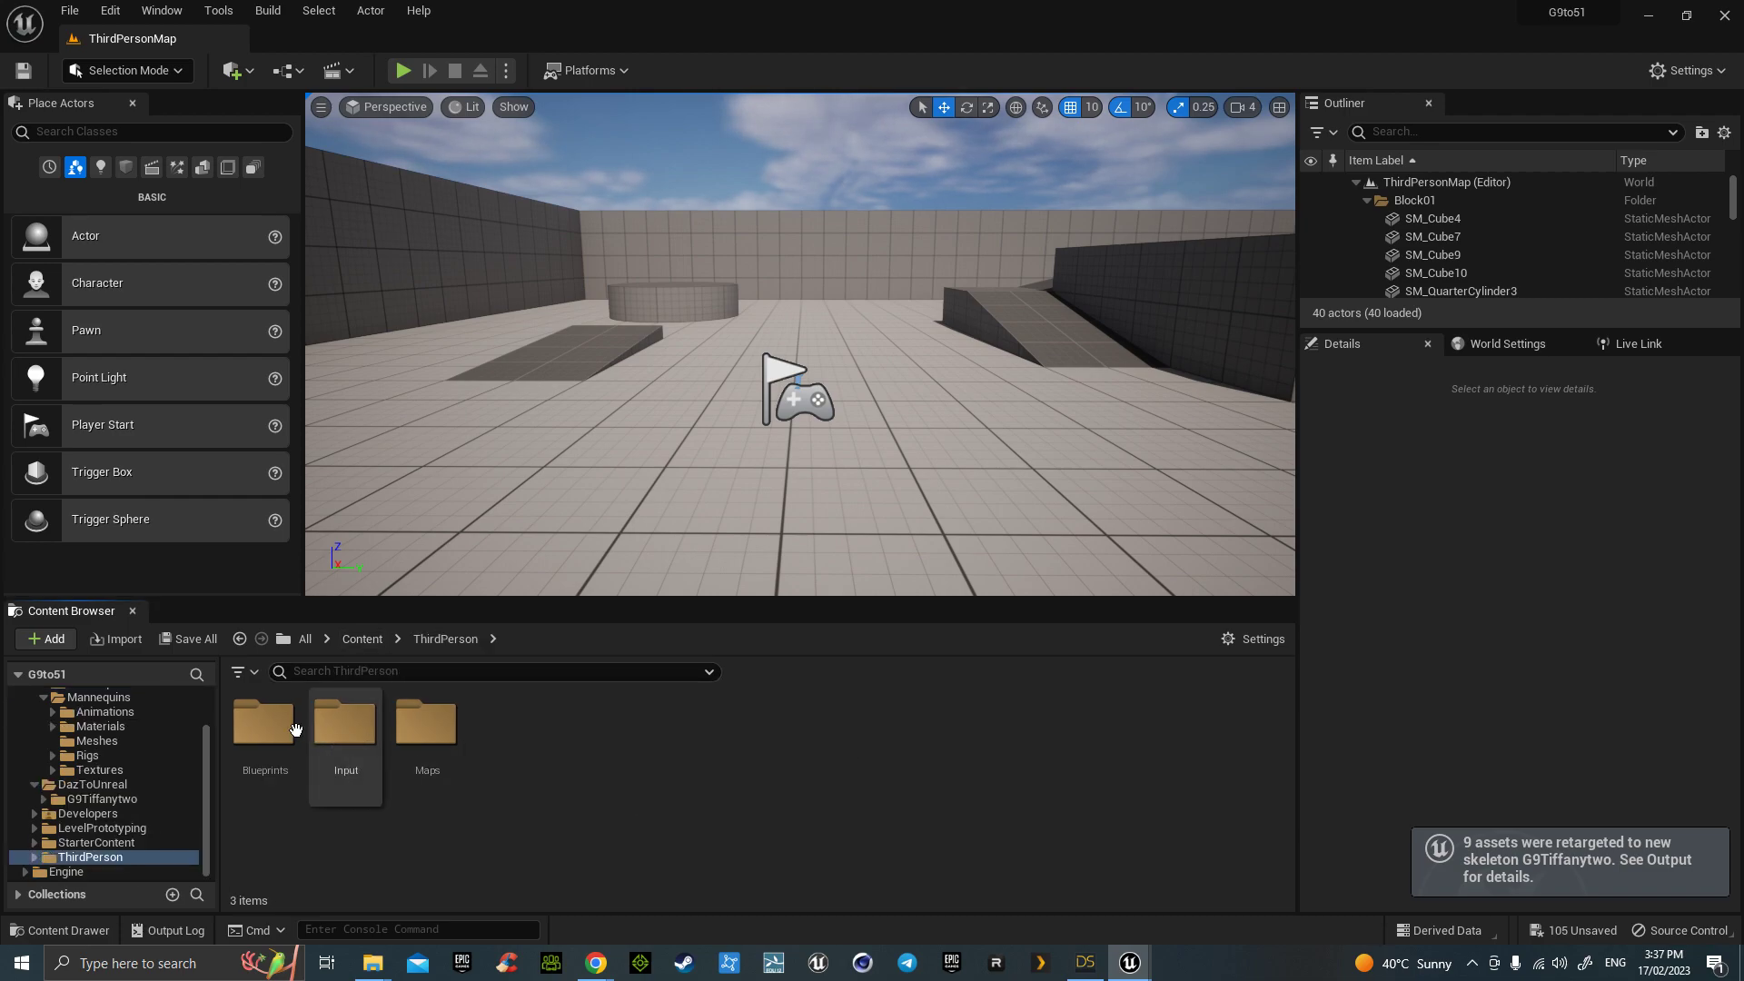
{"action": "double_click", "coordinate": [265, 722]}
{"action": "double_click", "coordinate": [264, 724]}
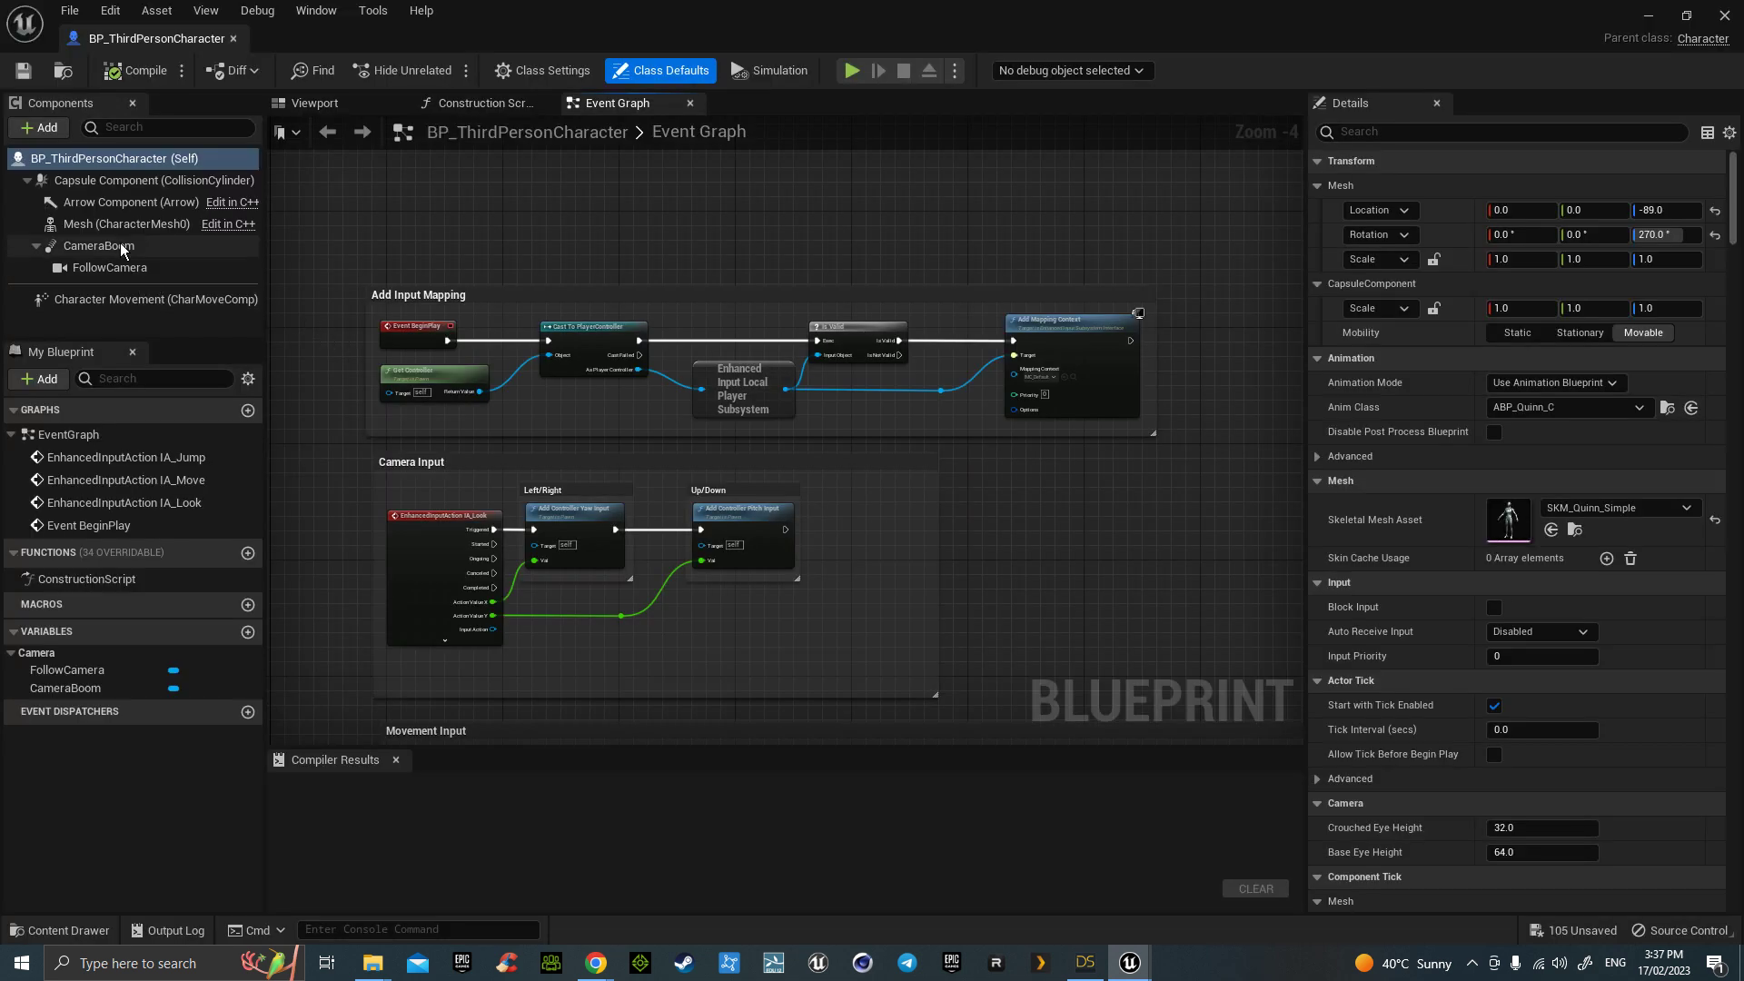
{"action": "left_click", "coordinate": [118, 225]}
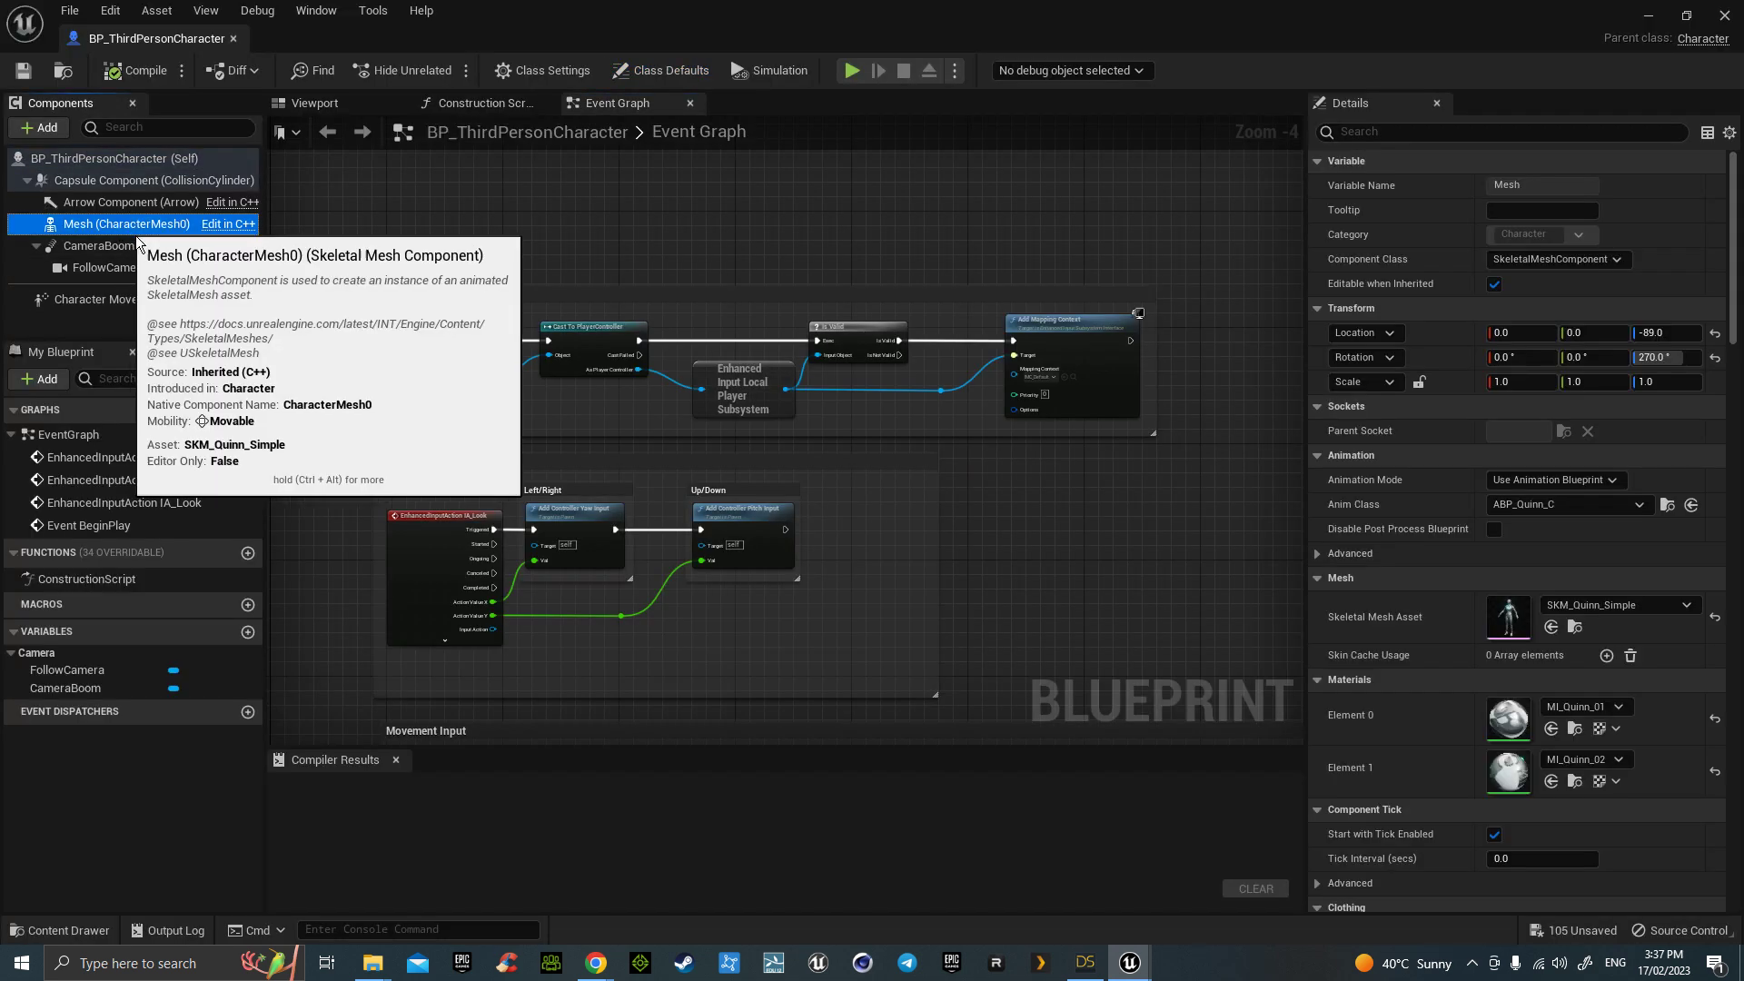
{"action": "left_click", "coordinate": [1651, 602]}
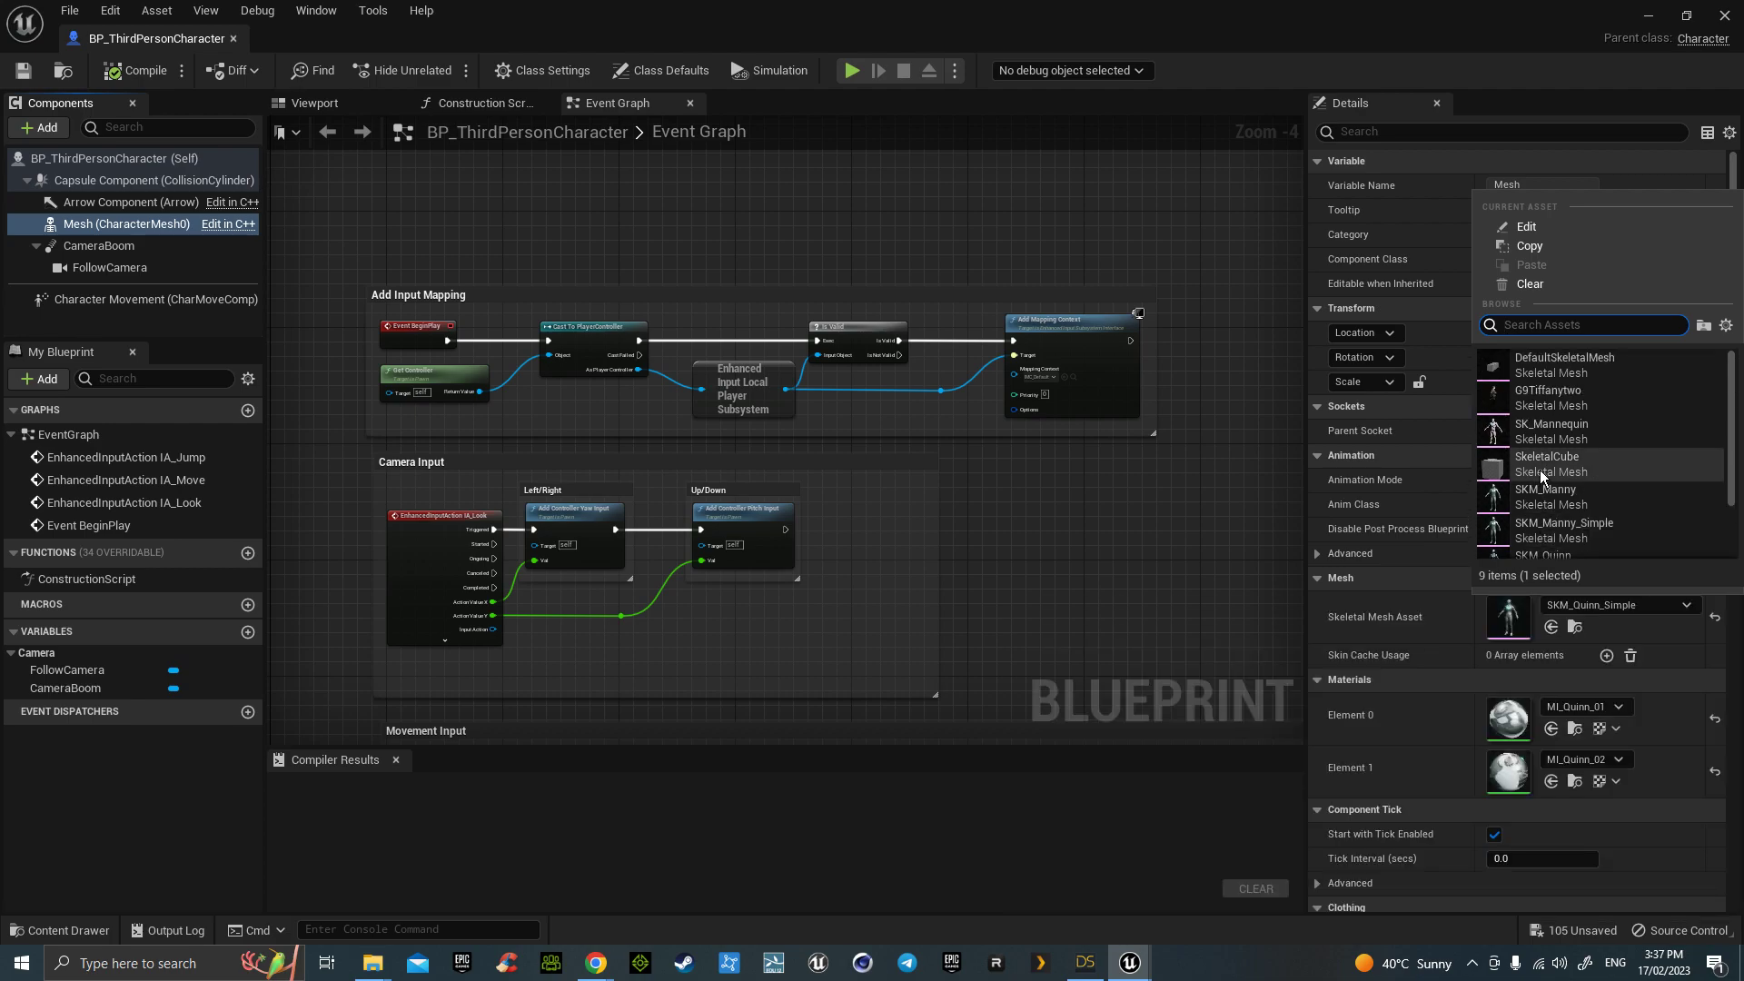
{"action": "left_click", "coordinate": [1531, 388]}
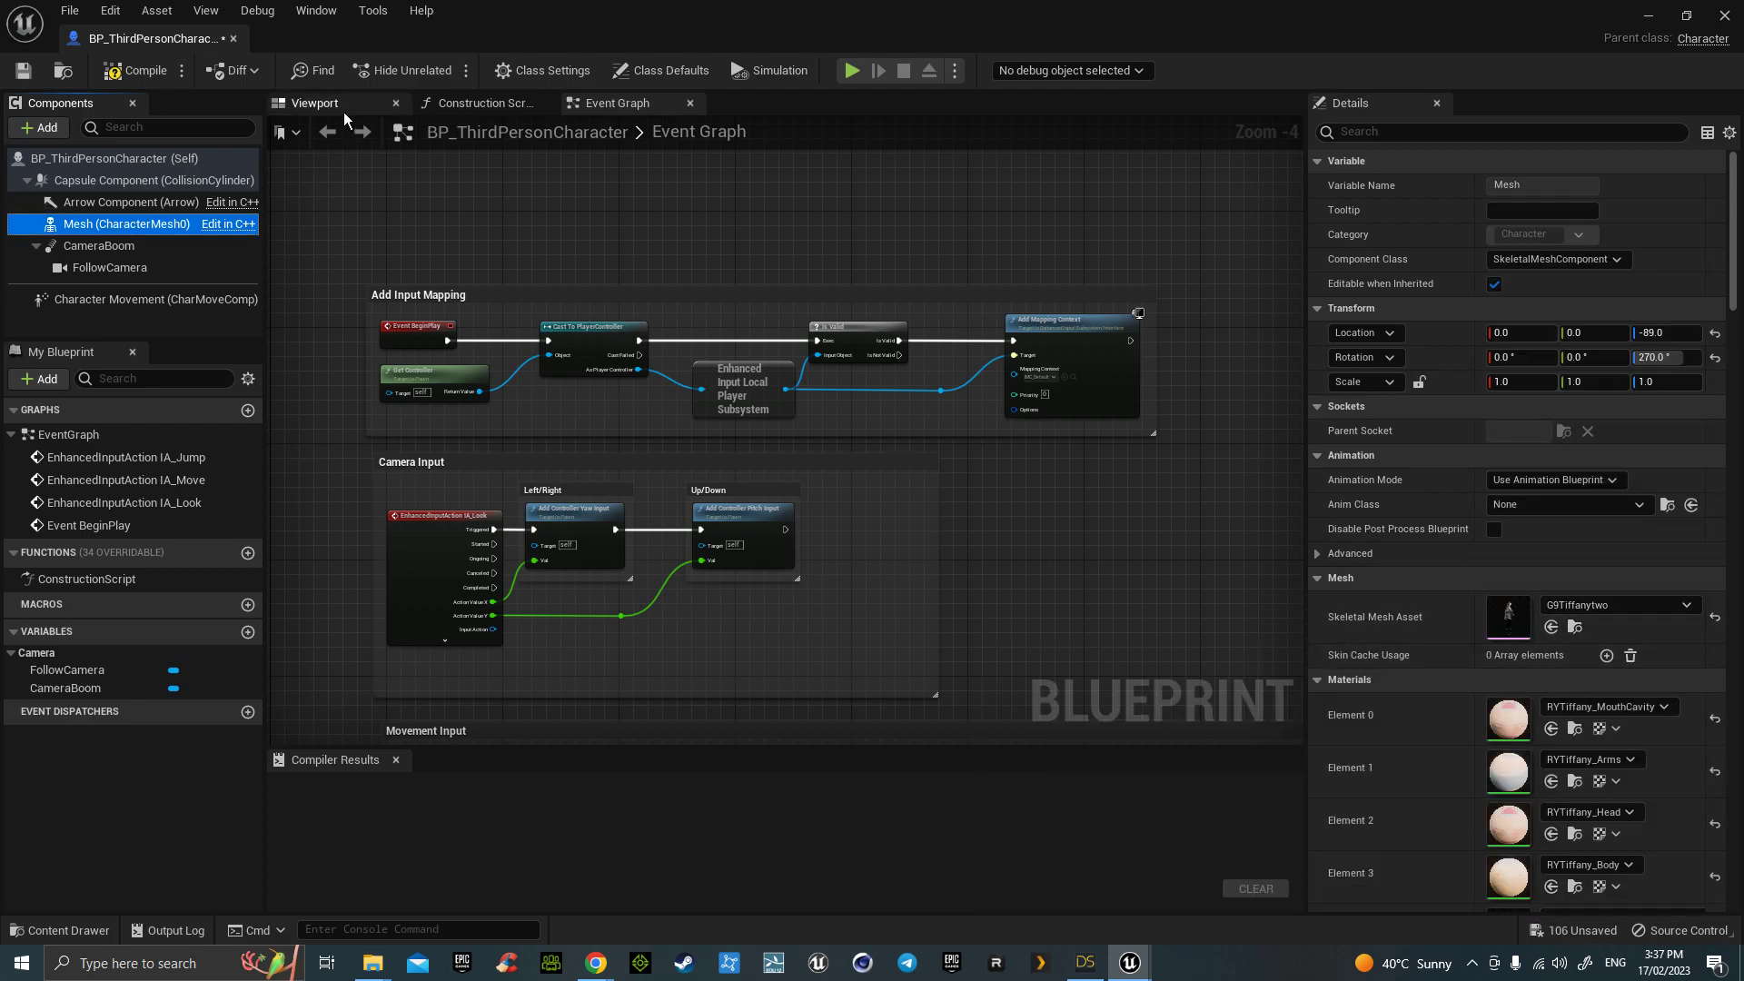
{"action": "left_click", "coordinate": [314, 103]}
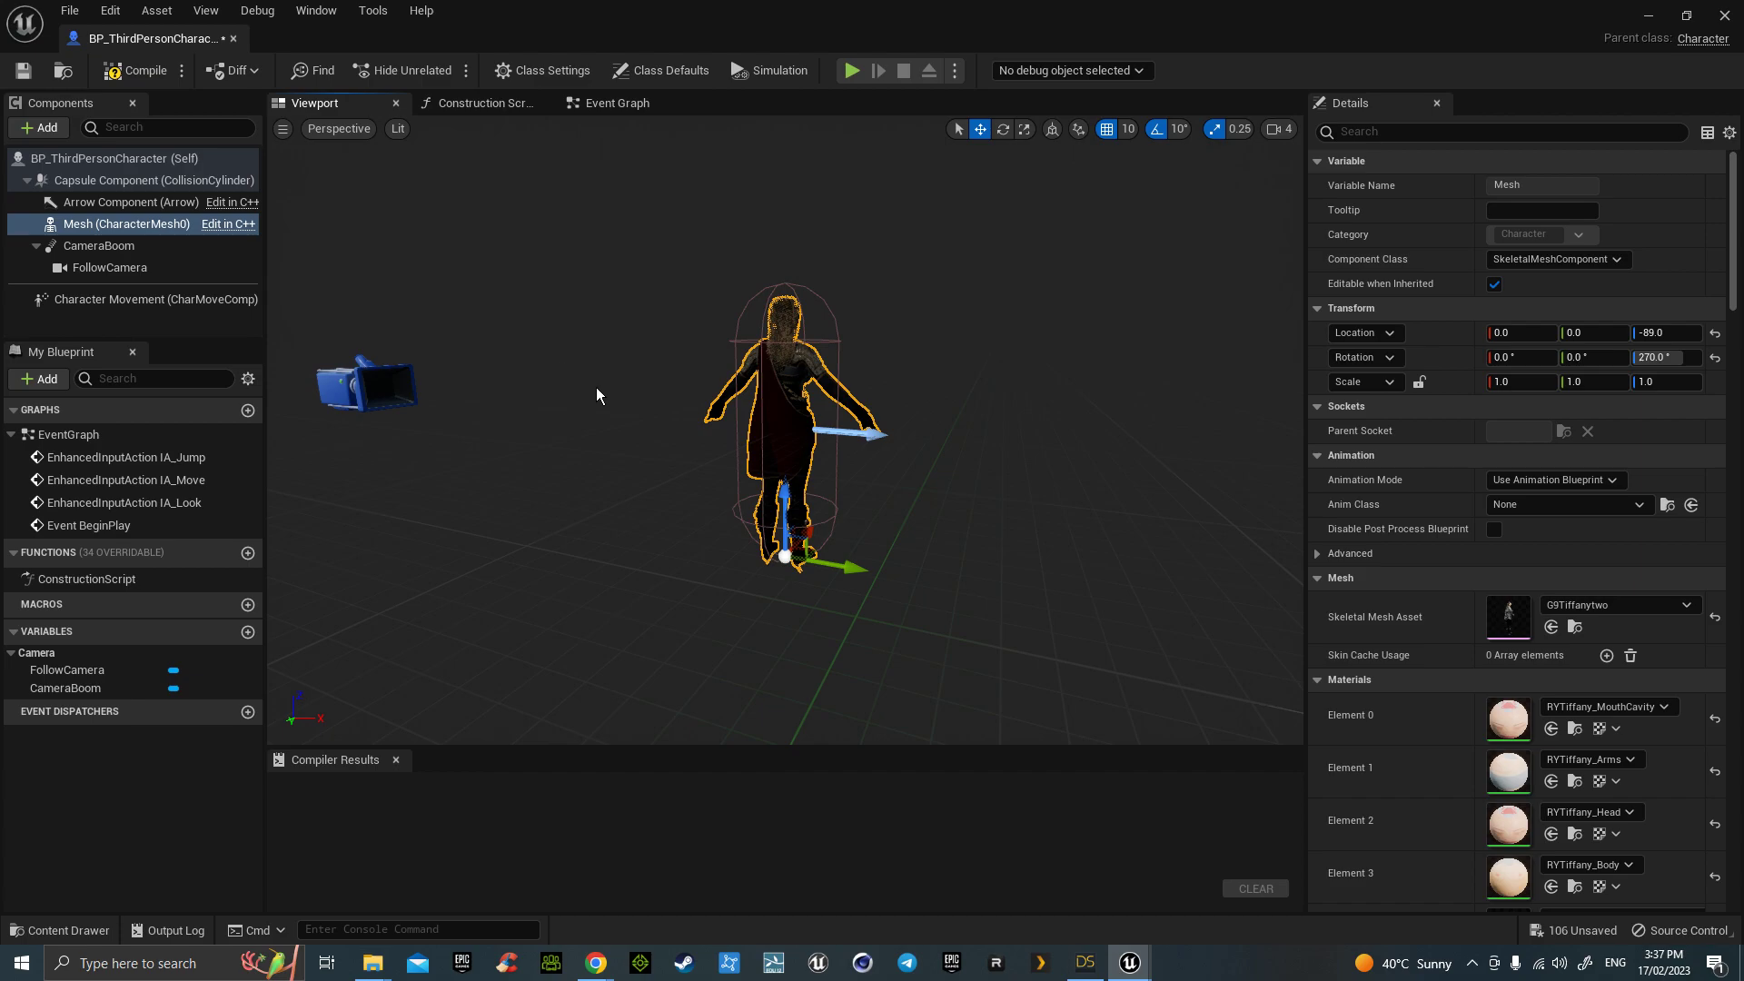
Step: Set Anim Class to D_ABP_Manny, lower Max Walk Speed to about 190 cm/s, then compile and save
{"action": "left_click", "coordinate": [1572, 505]}
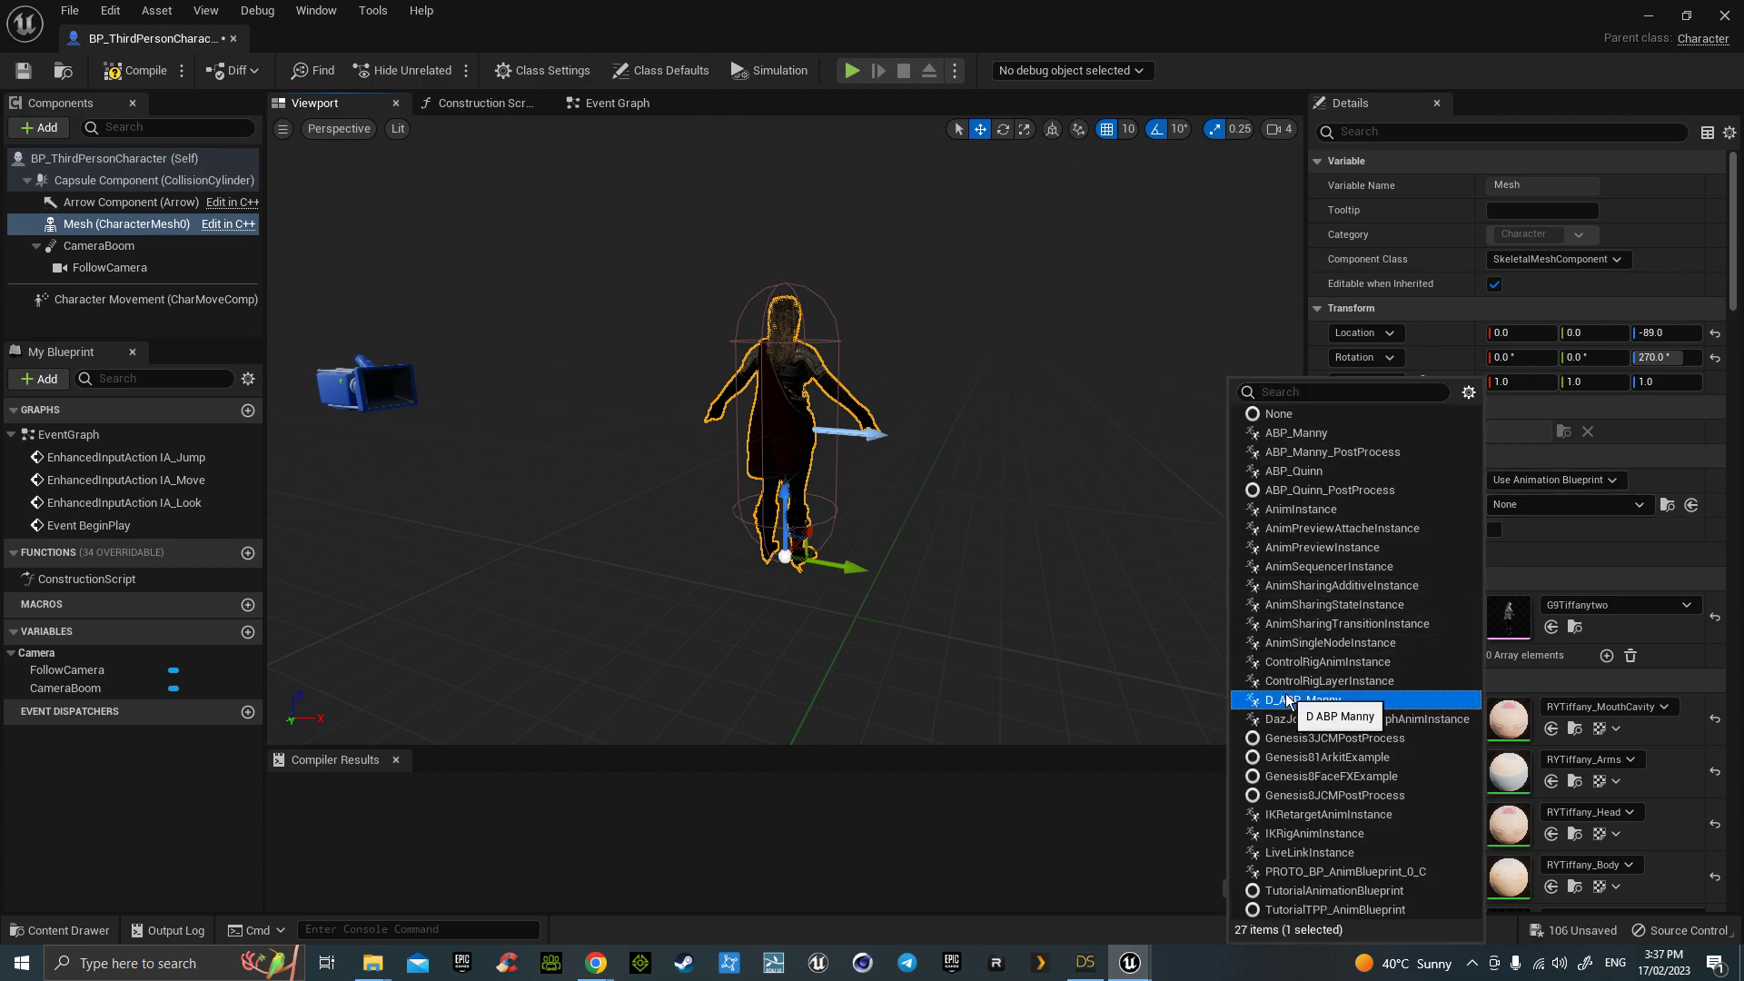
{"action": "left_click", "coordinate": [1286, 700]}
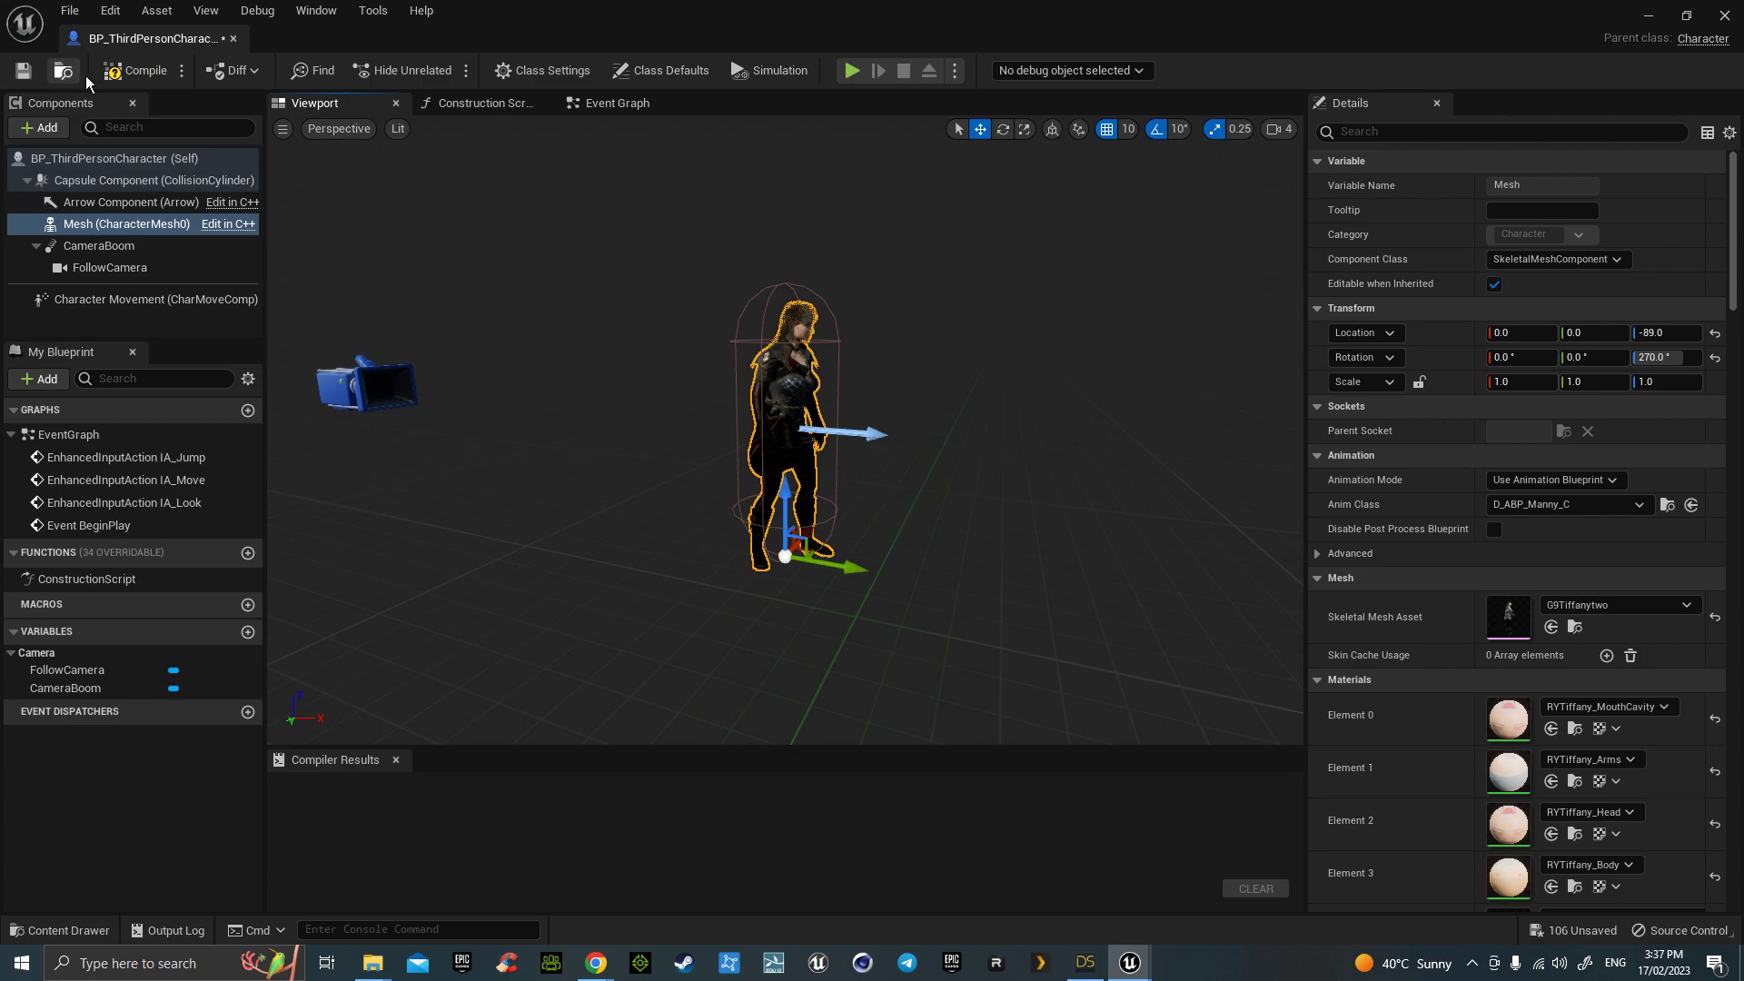
{"action": "left_click", "coordinate": [146, 300]}
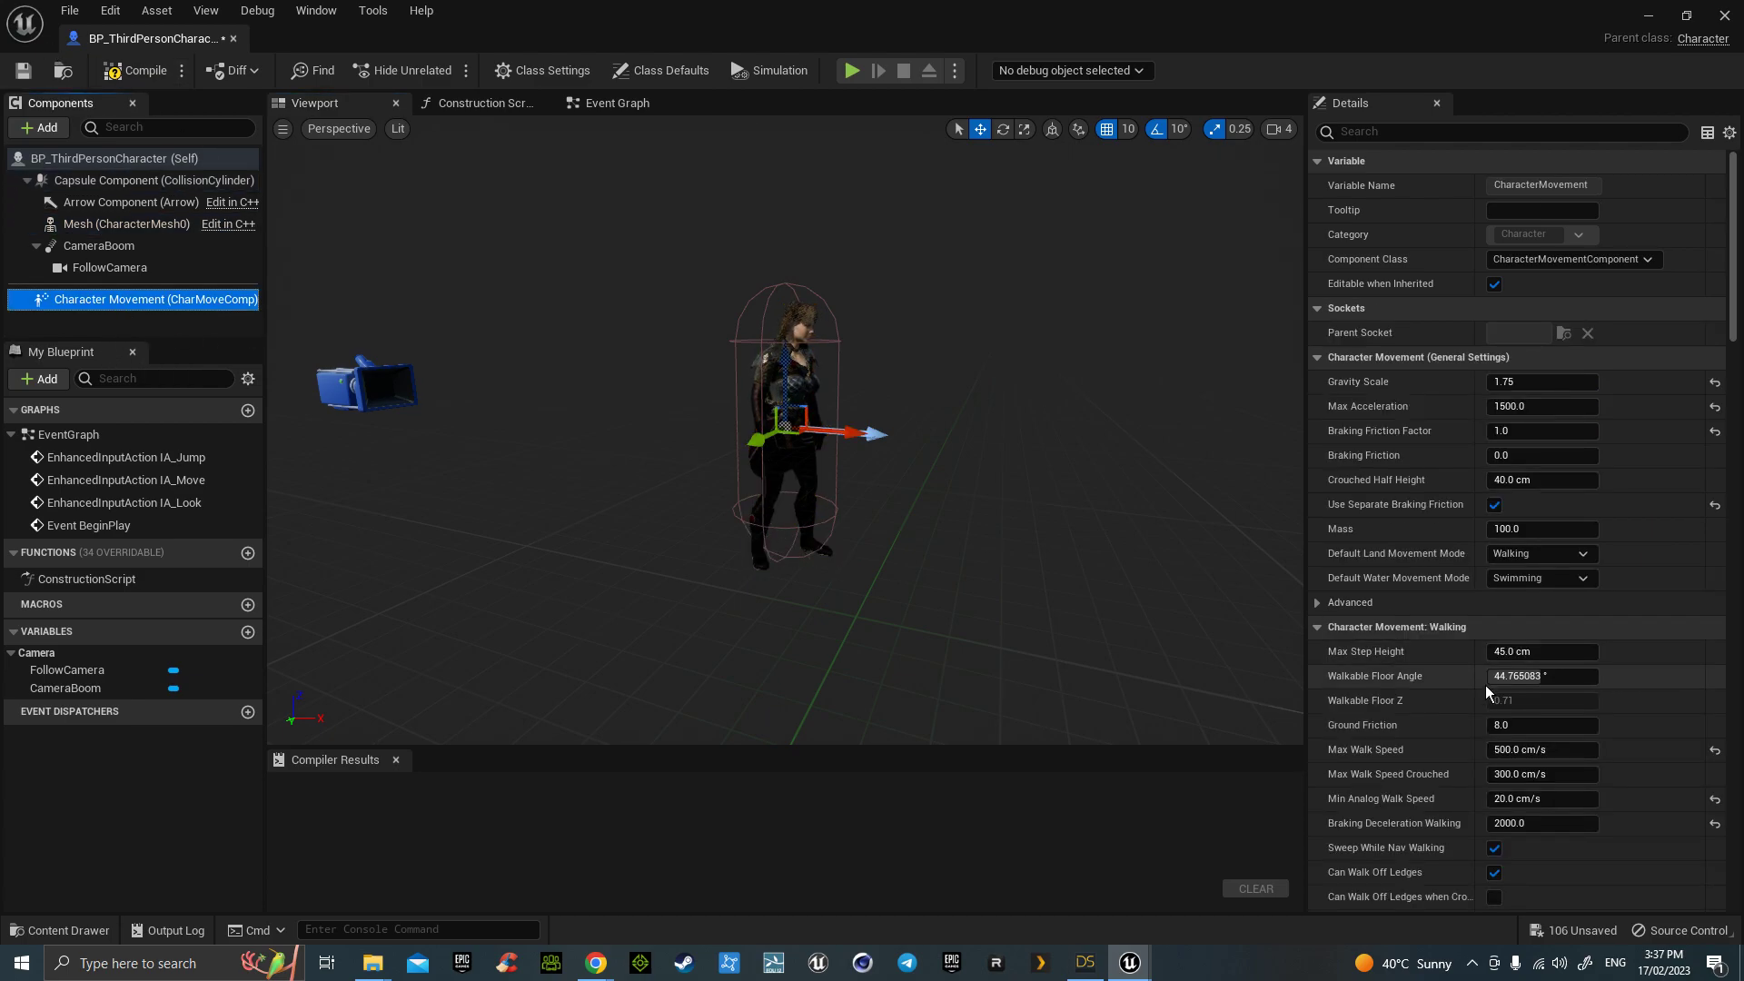
{"action": "left_click_drag", "start_coordinate": [1512, 749], "coordinate": [1453, 749]}
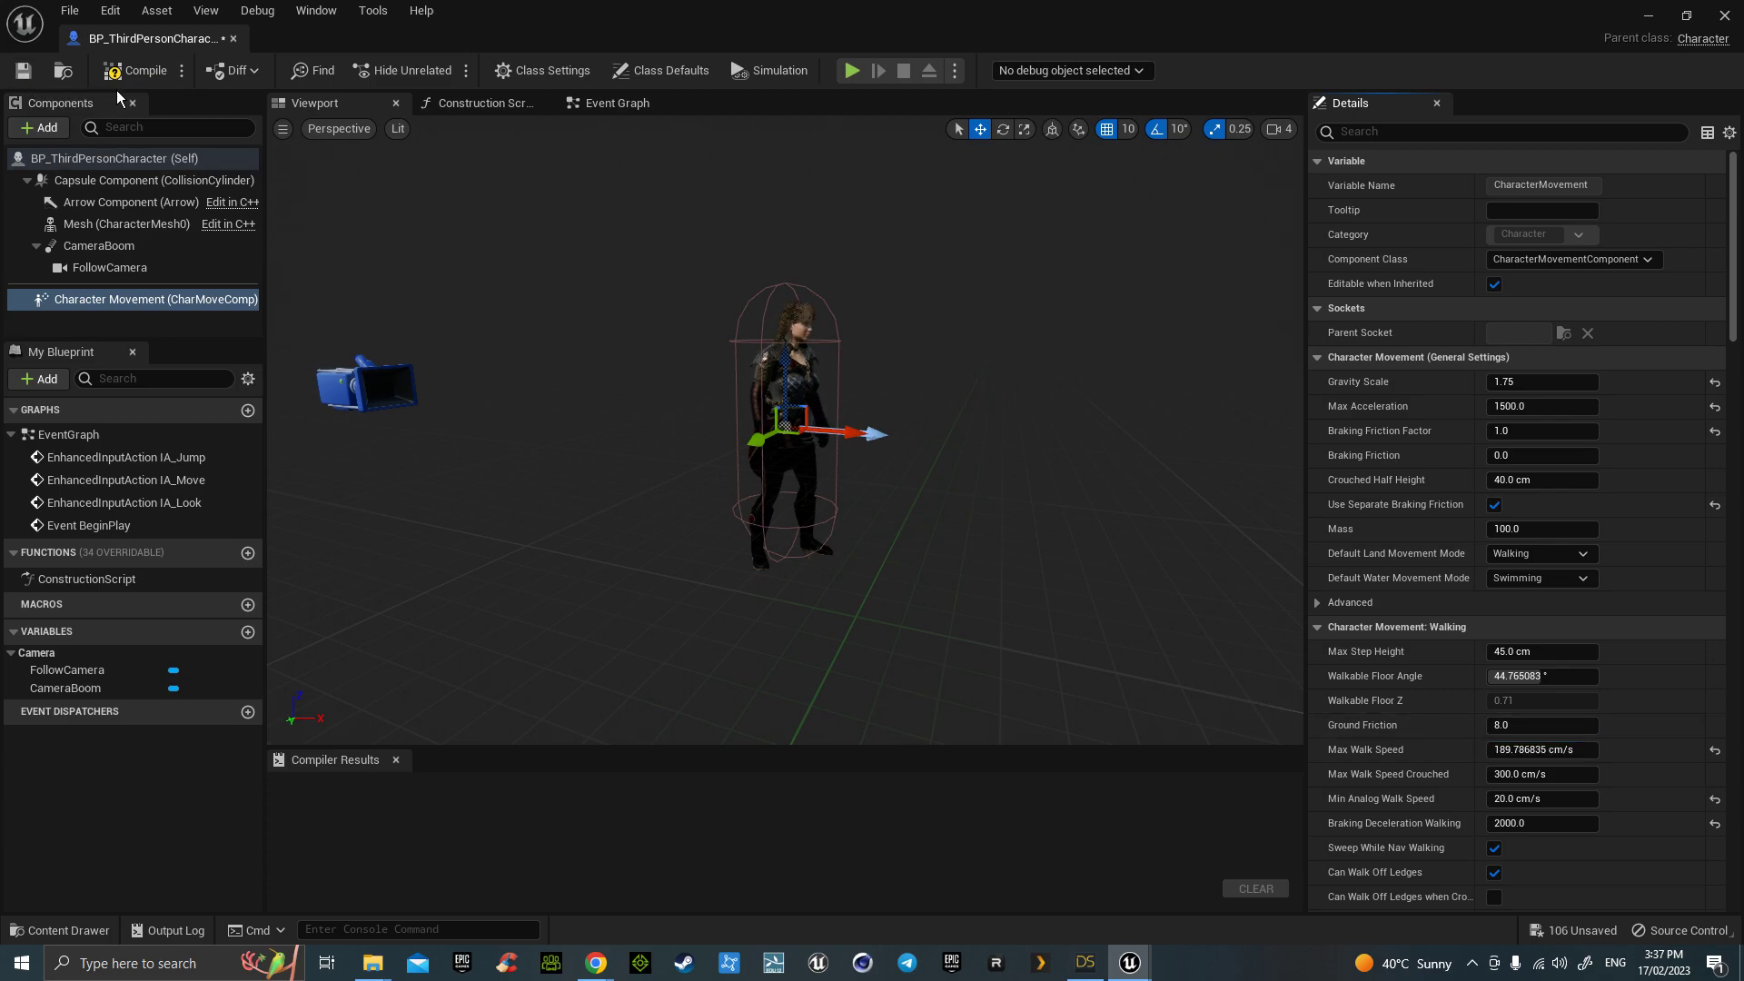
{"action": "left_click", "coordinate": [145, 72]}
{"action": "left_click", "coordinate": [27, 73]}
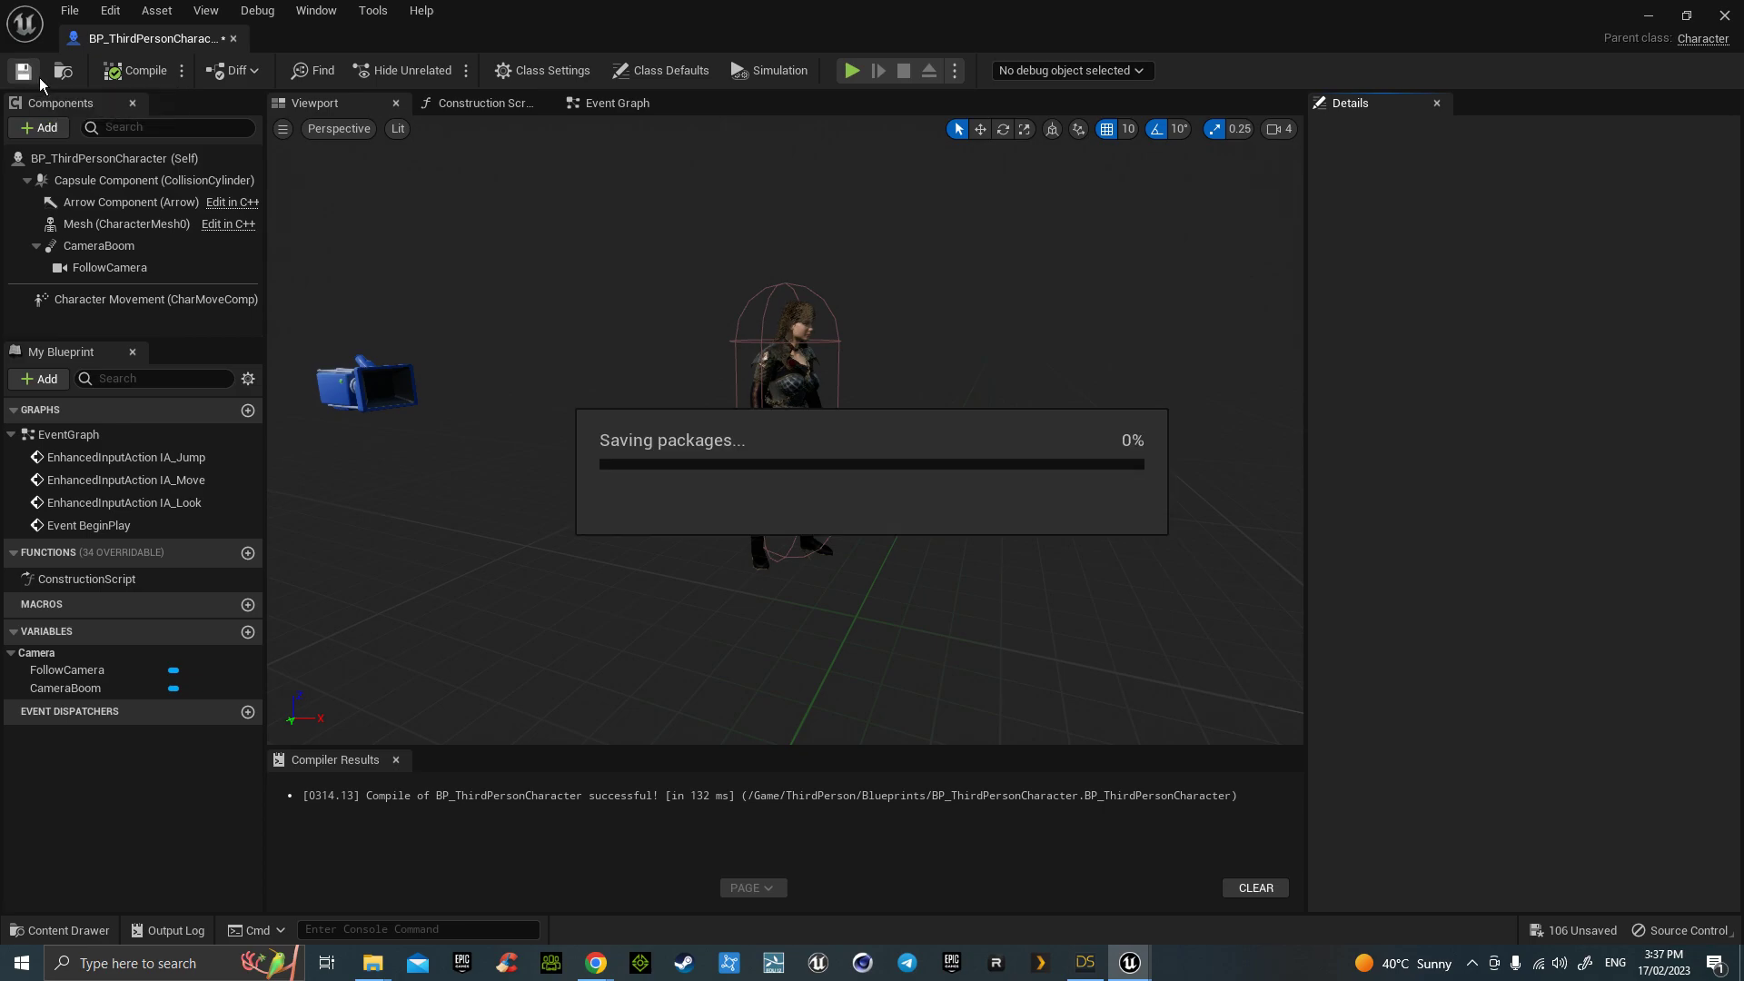
Step: Return to the ThirdPersonMap level and start a Play In Editor session
{"action": "left_click", "coordinate": [234, 39]}
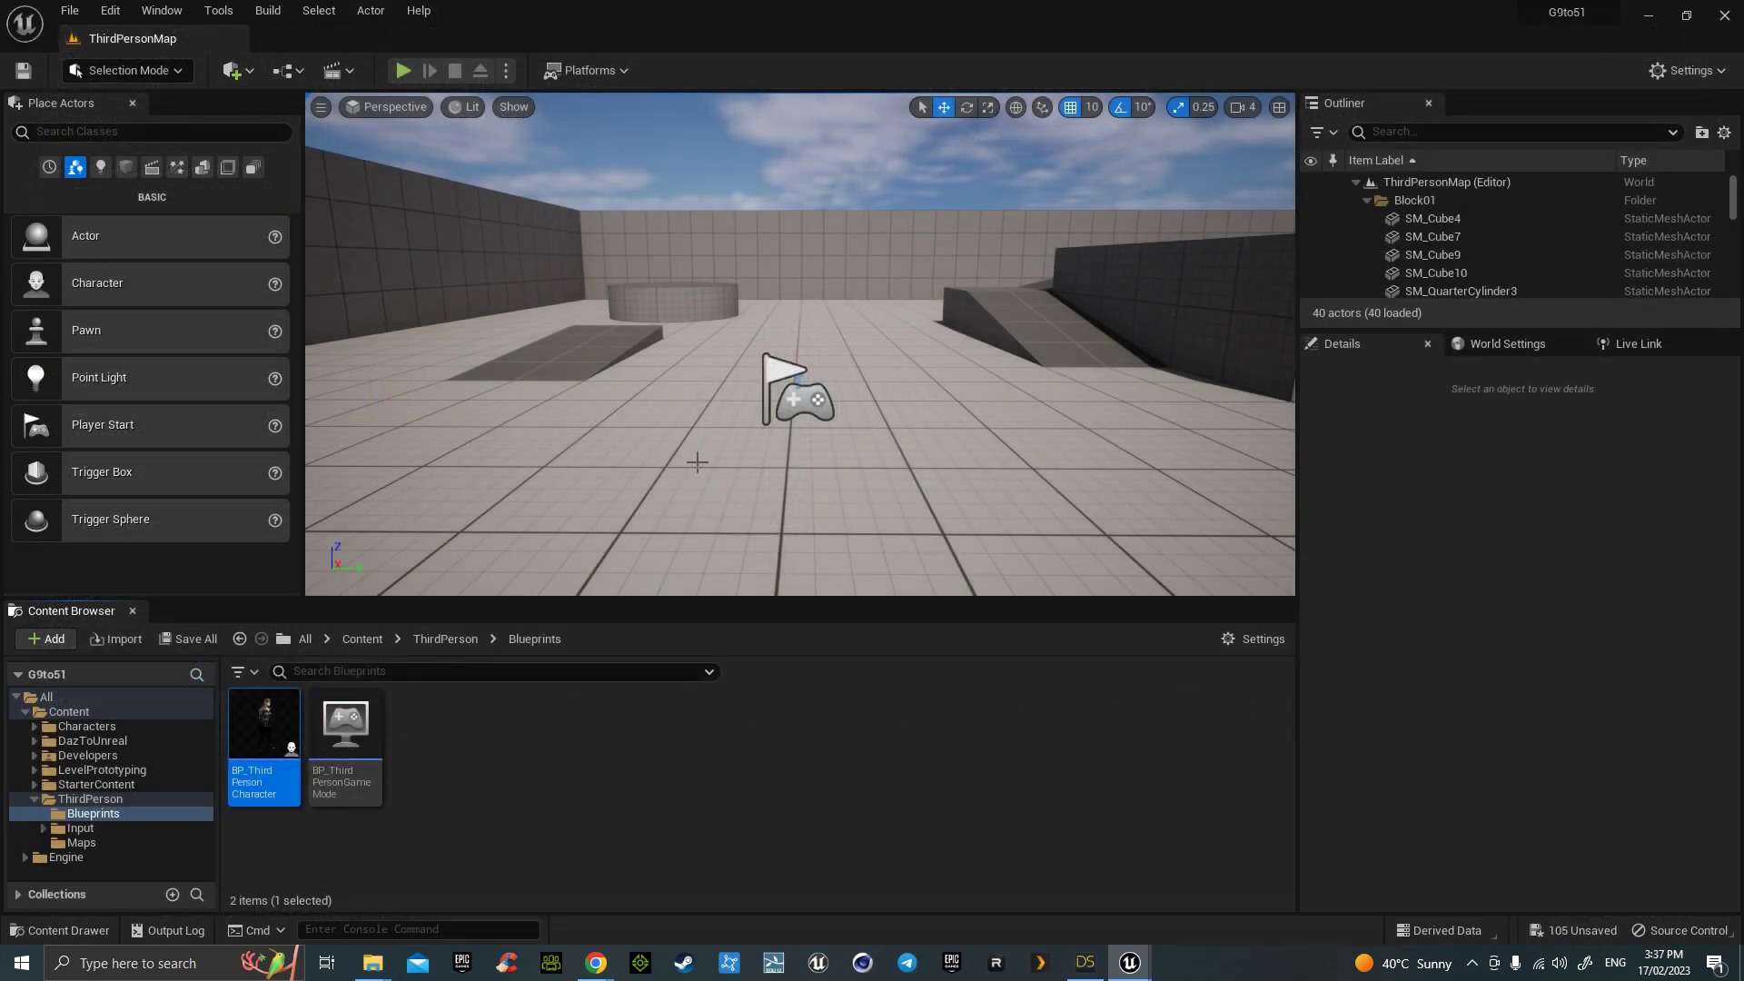
{"action": "right_click_drag", "start_coordinate": [800, 363], "coordinate": [781, 318]}
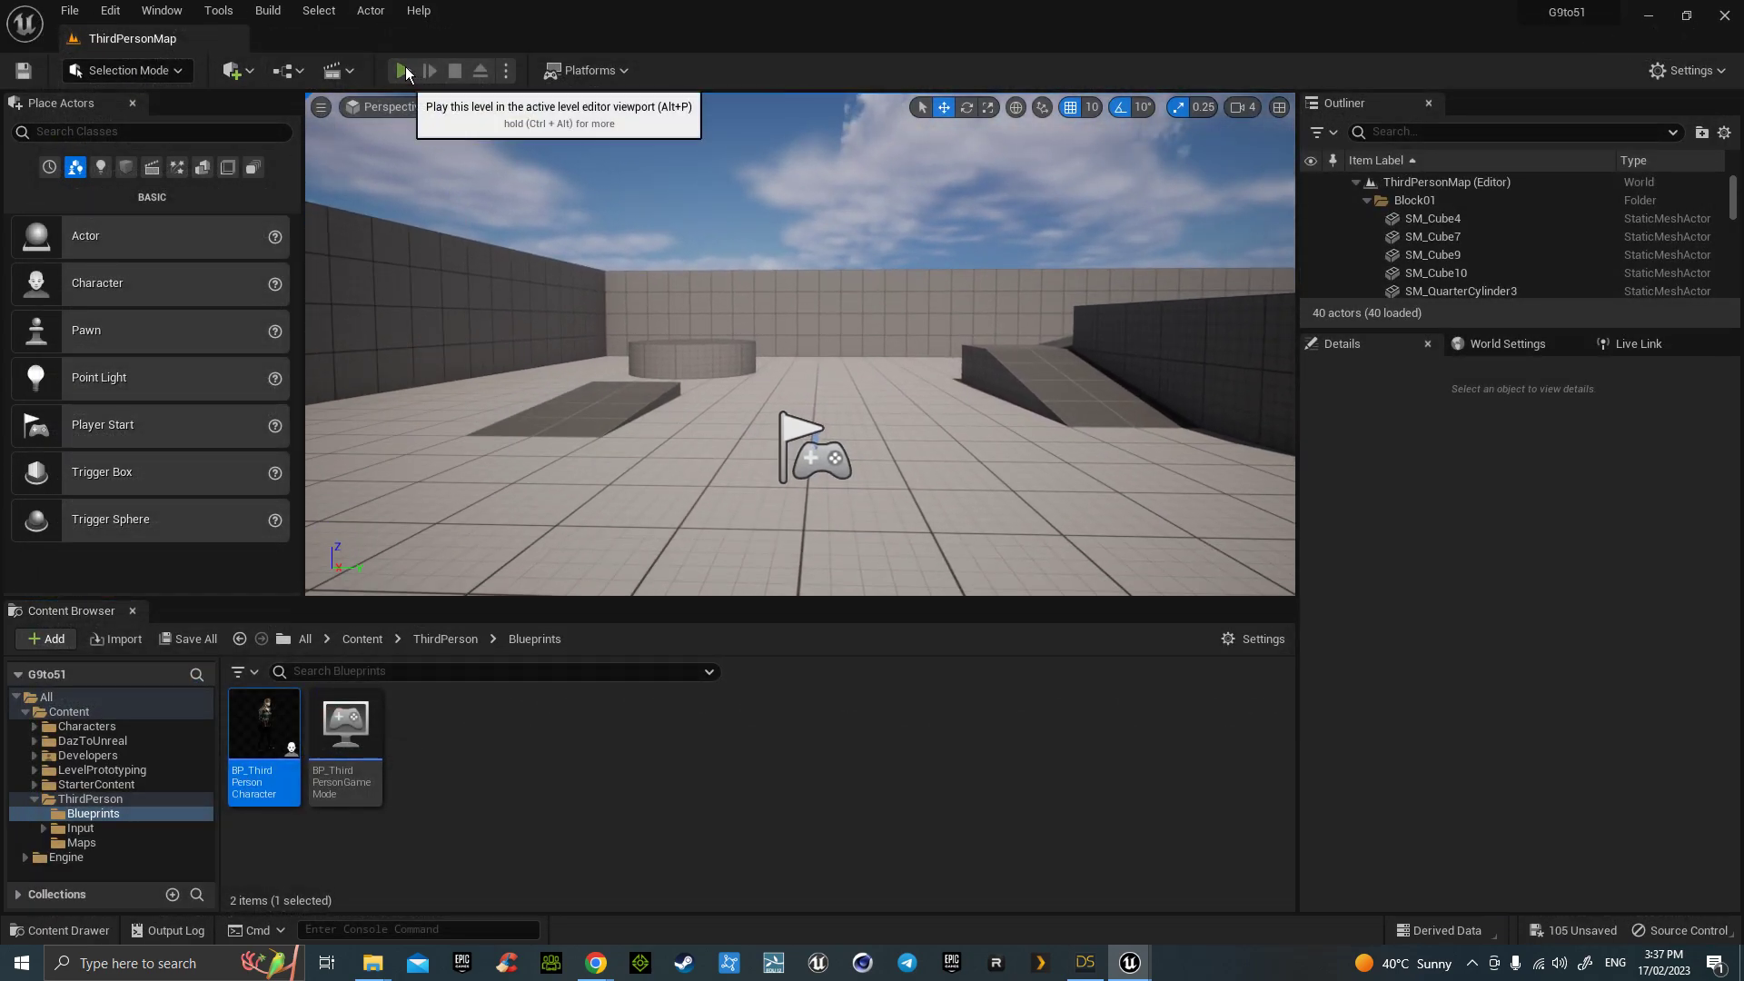
{"action": "left_click", "coordinate": [405, 67]}
Step: Test the character by walking forward, walking back and jumping with W, S and Space
{"action": "key", "text": "w"}
{"action": "key", "text": "s"}
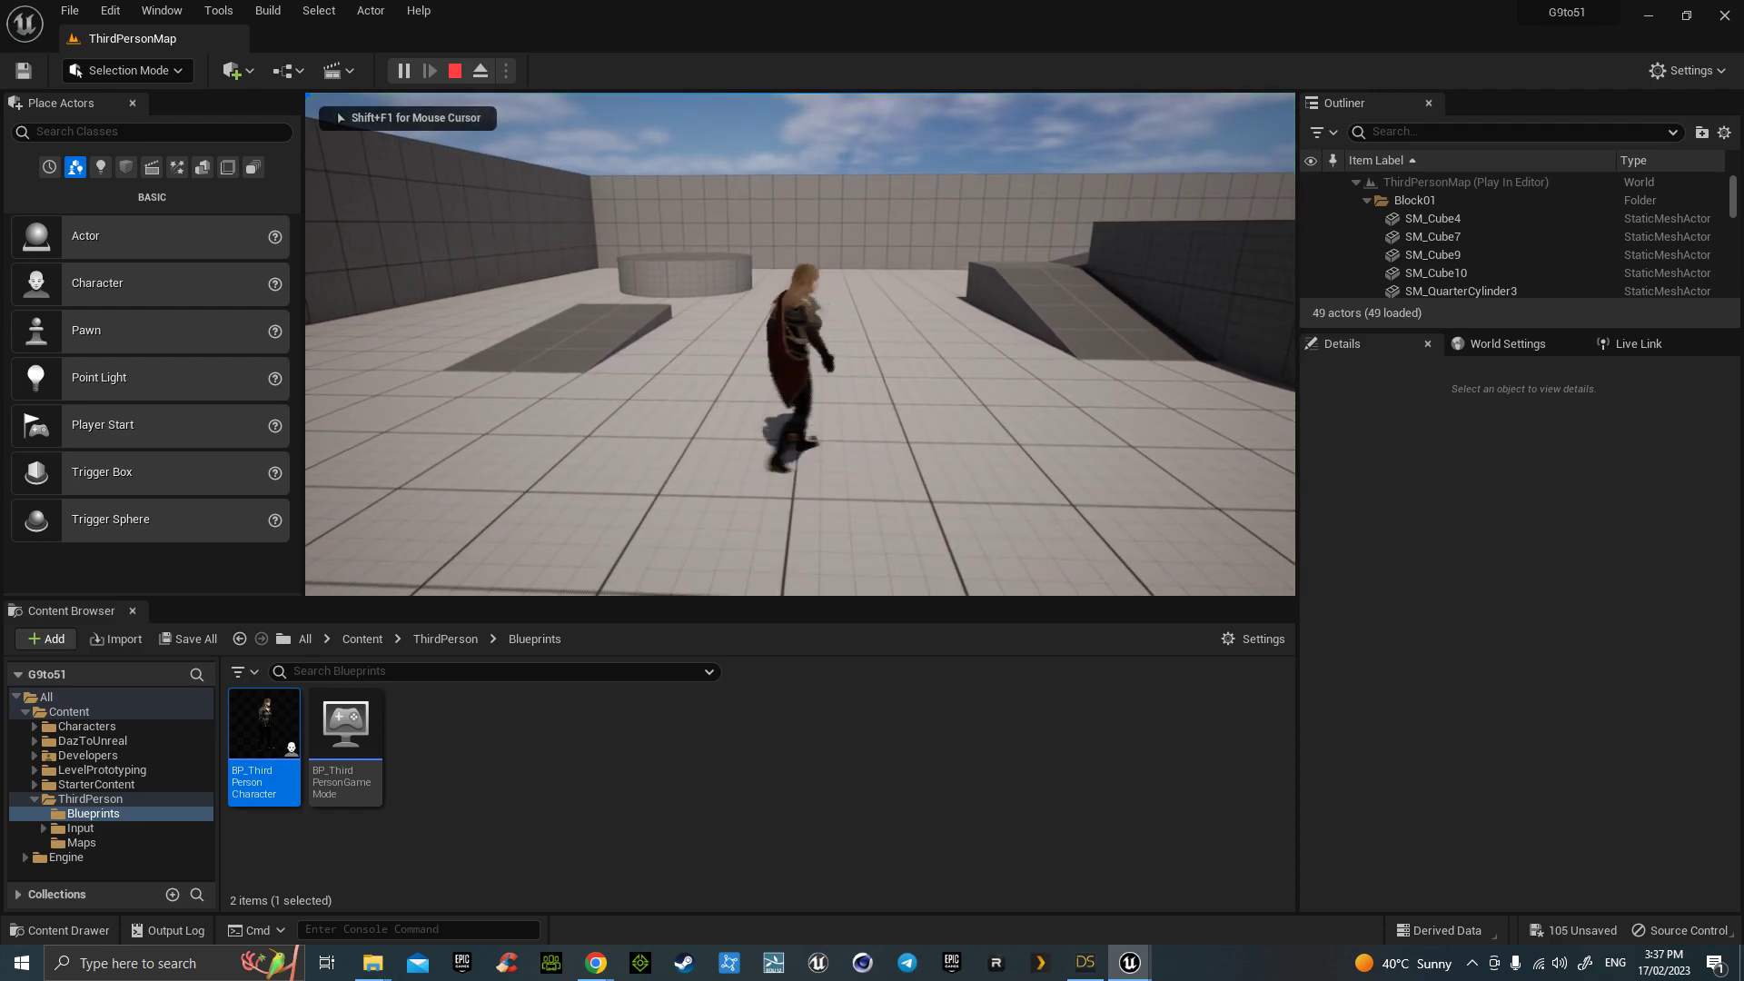
{"action": "key", "text": "space"}
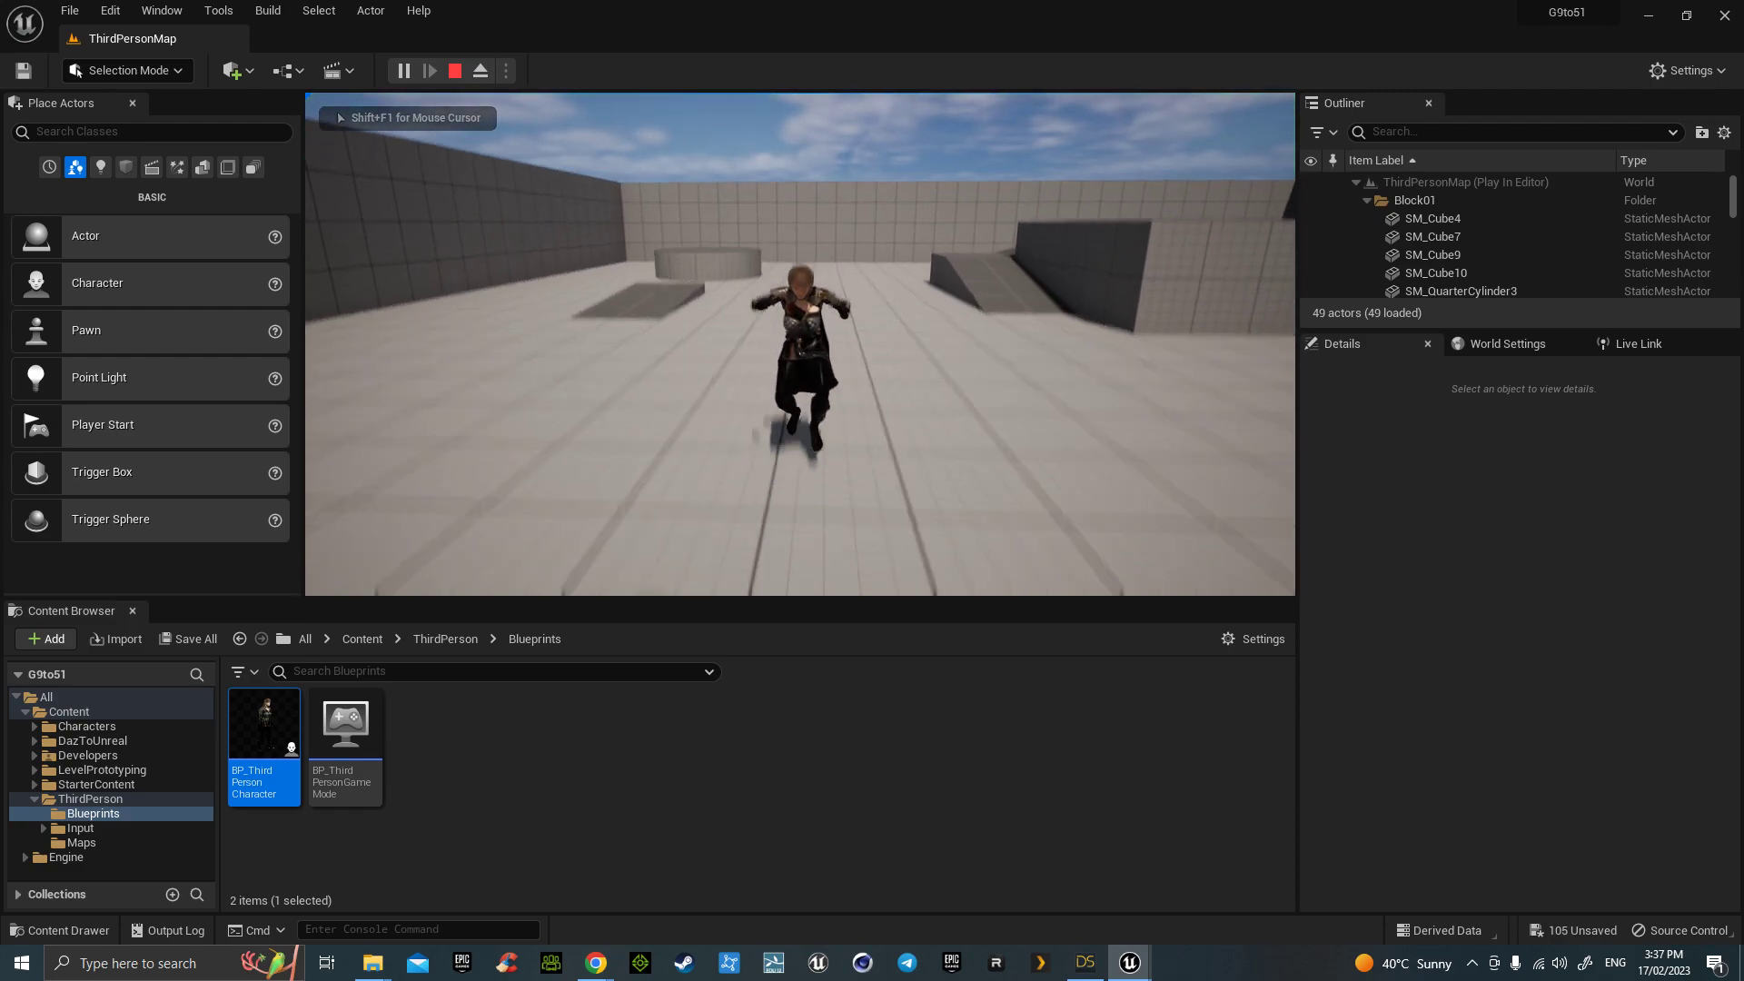